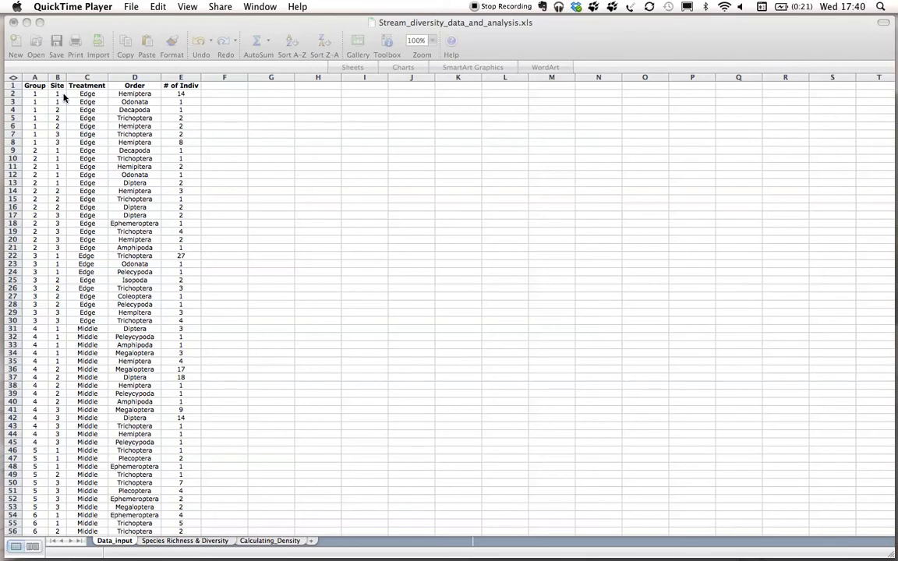
# - Clear the existing orders and individual counts from A5:B11 on the Species Richness & Diversity sheet
pyautogui.click(161, 544)
pyautogui.click(162, 542)
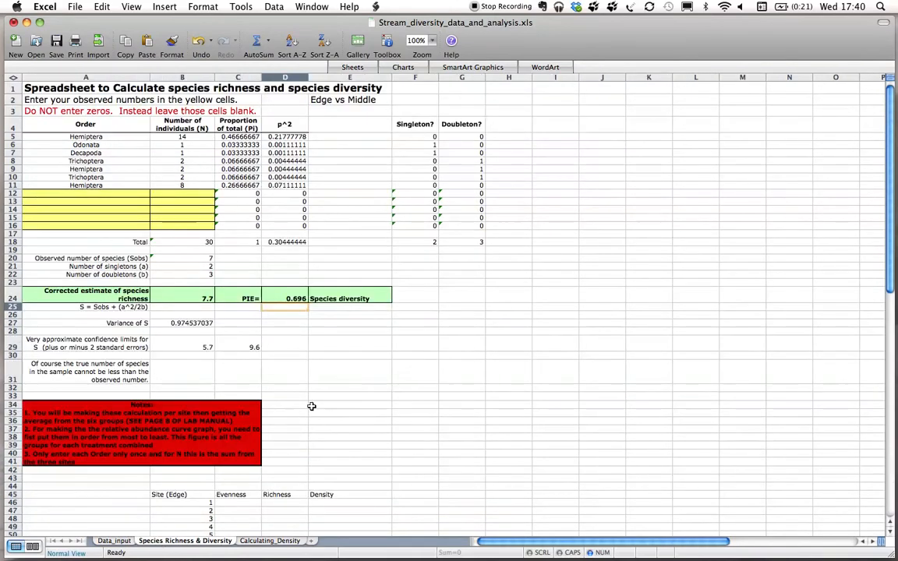
pyautogui.scroll(-6, 312, 402)
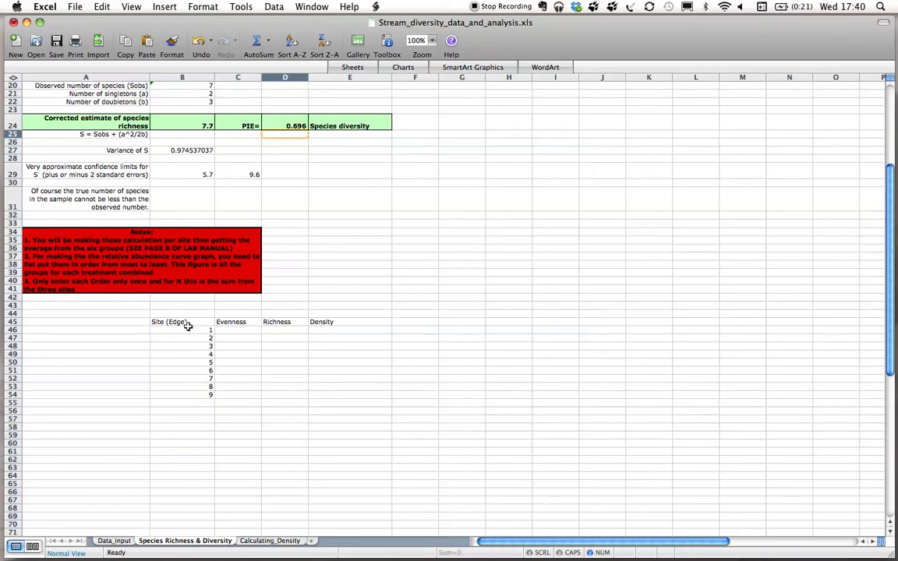
pyautogui.scroll(10, 191, 380)
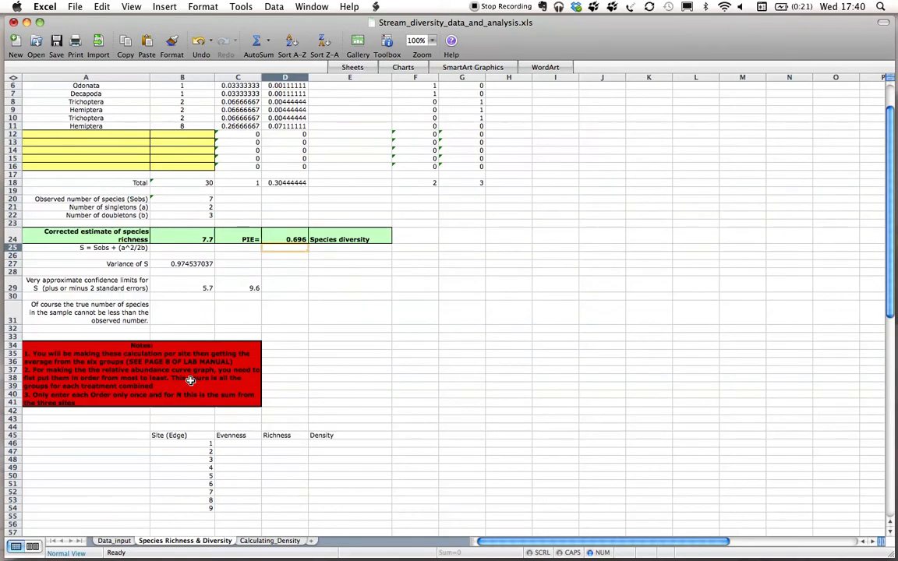
pyautogui.moveTo(115, 137); pyautogui.dragTo(171, 176)
pyautogui.rightClick(168, 181)
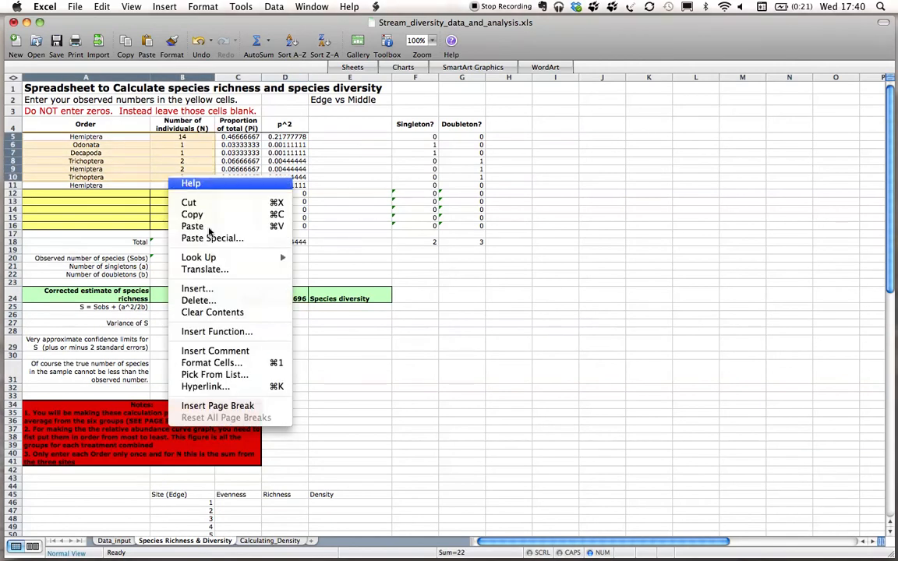
pyautogui.click(210, 312)
pyautogui.click(144, 185)
pyautogui.click(175, 189)
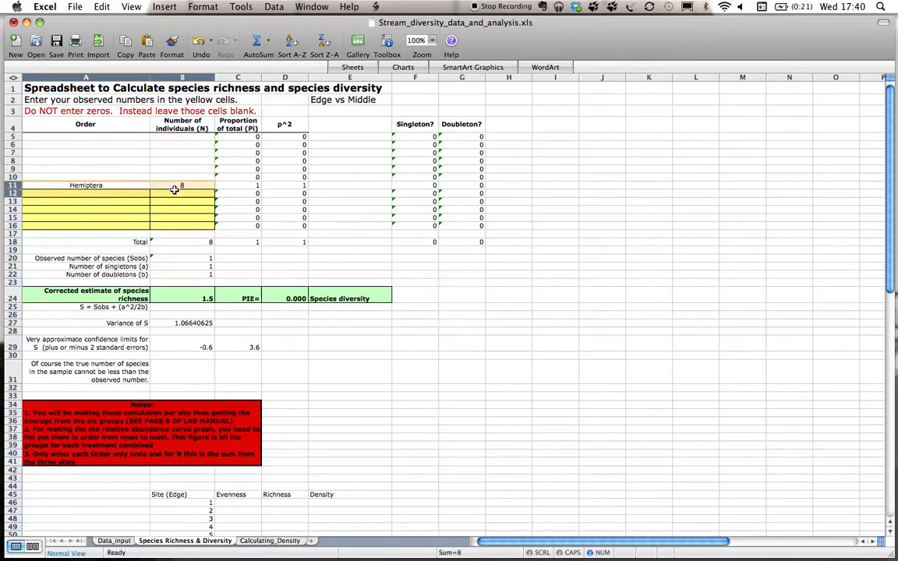
pyautogui.rightClick(175, 186)
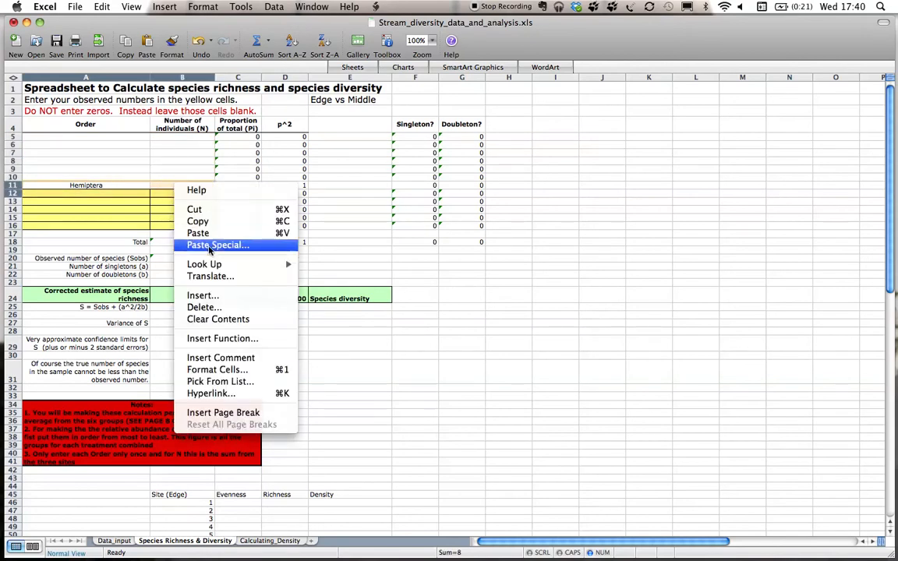
pyautogui.click(216, 319)
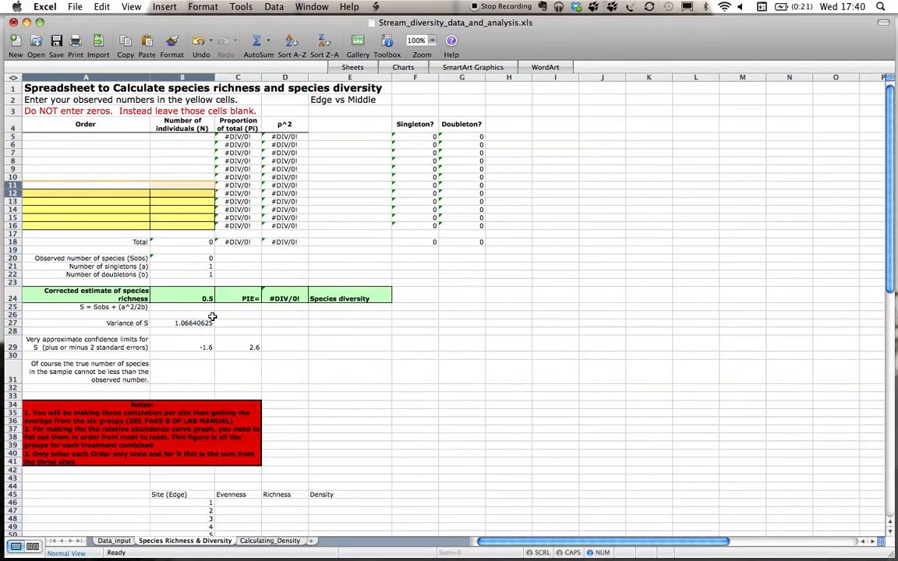
# - Copy the order and count data for group 1, site 1 (D2:E3) from Data_input into A5 of Species Richness & Diversity
pyautogui.click(115, 541)
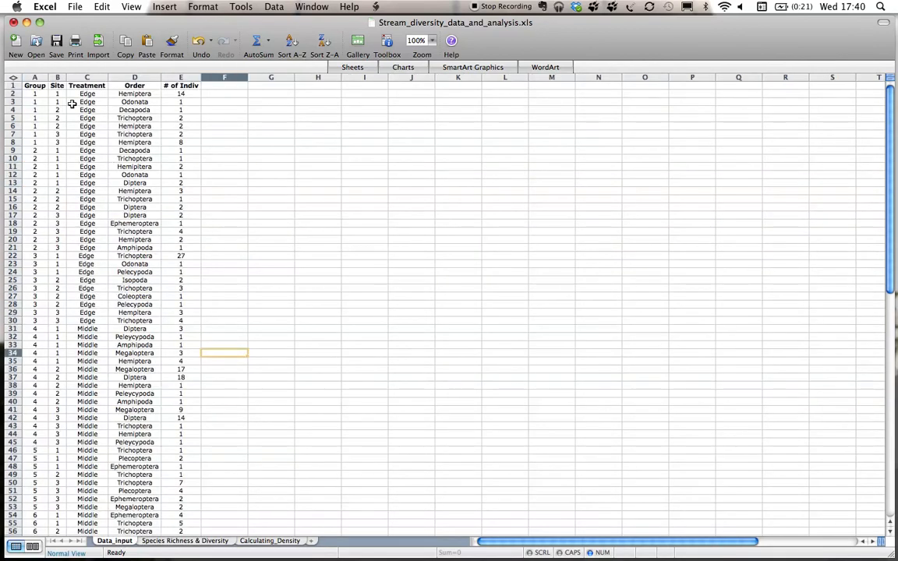
pyautogui.click(122, 93)
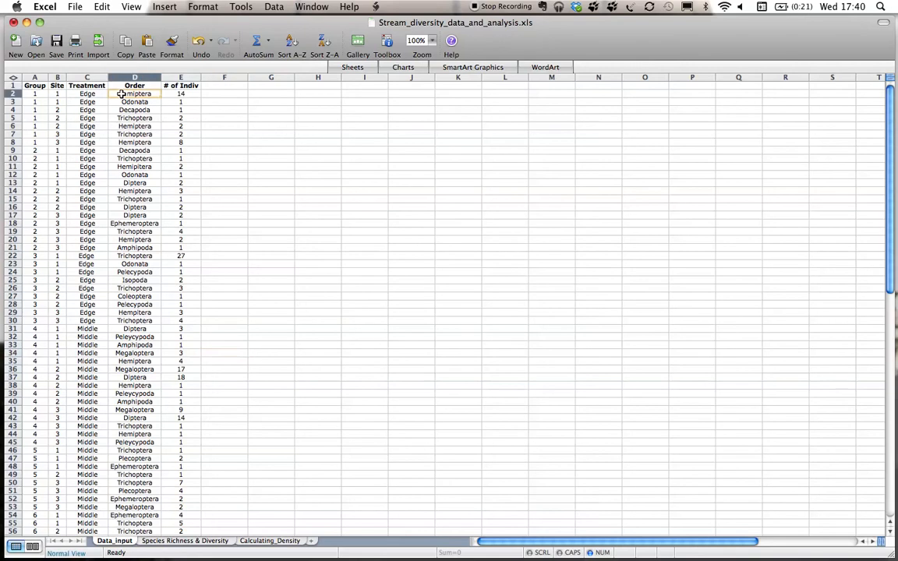
pyautogui.moveTo(121, 94); pyautogui.dragTo(169, 103)
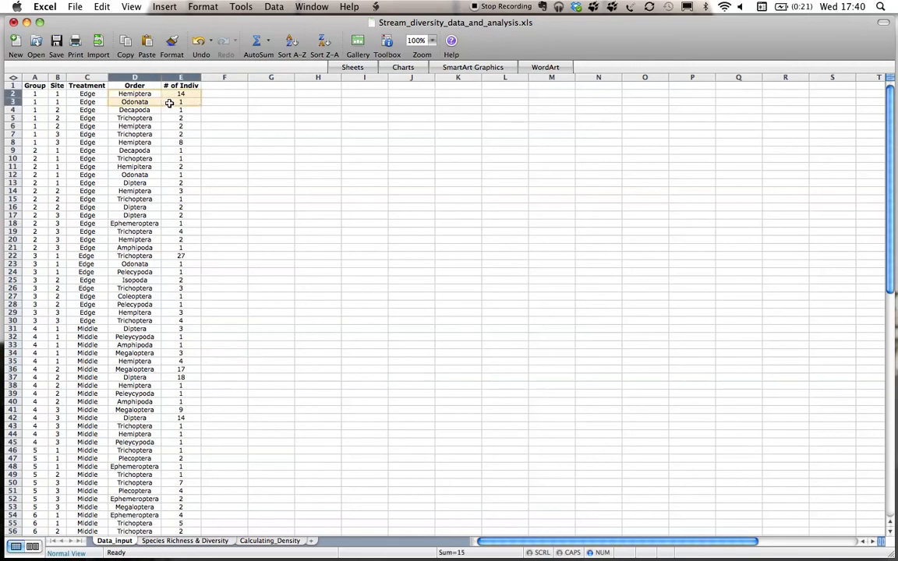
pyautogui.press('super+c')
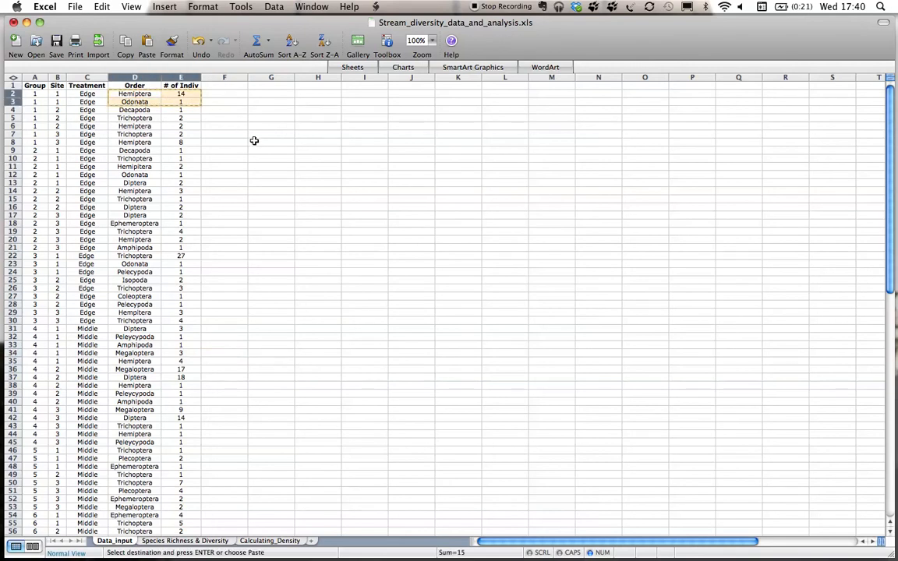
pyautogui.click(170, 540)
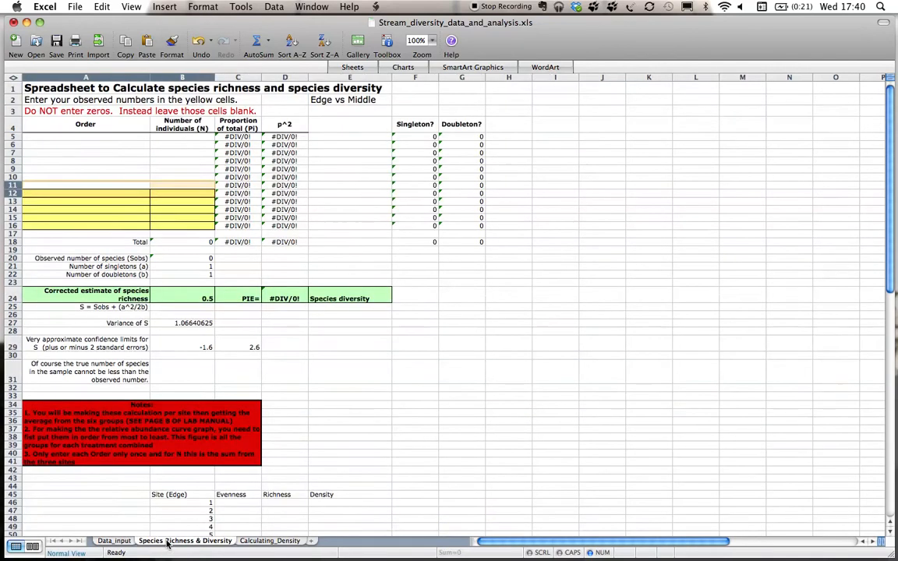
pyautogui.click(132, 137)
pyautogui.press('super+v')
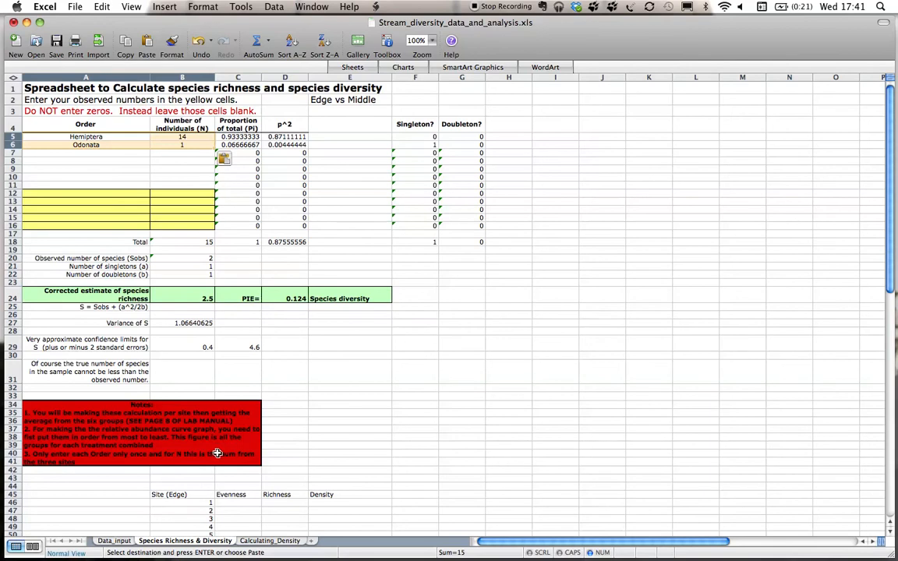
# - Enter 0.124 as the Evenness value for edge site 1 in the site summary table
pyautogui.scroll(-1, 307, 411)
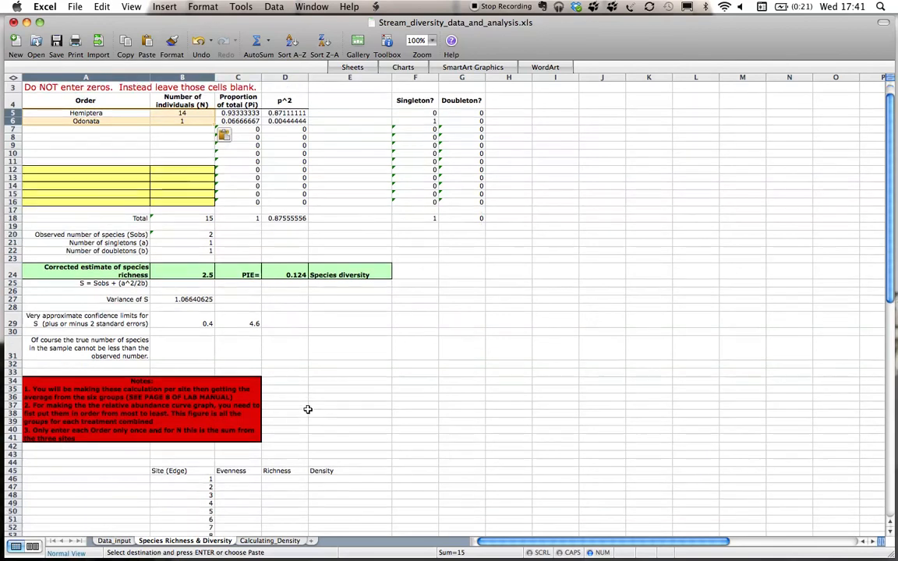
pyautogui.click(246, 478)
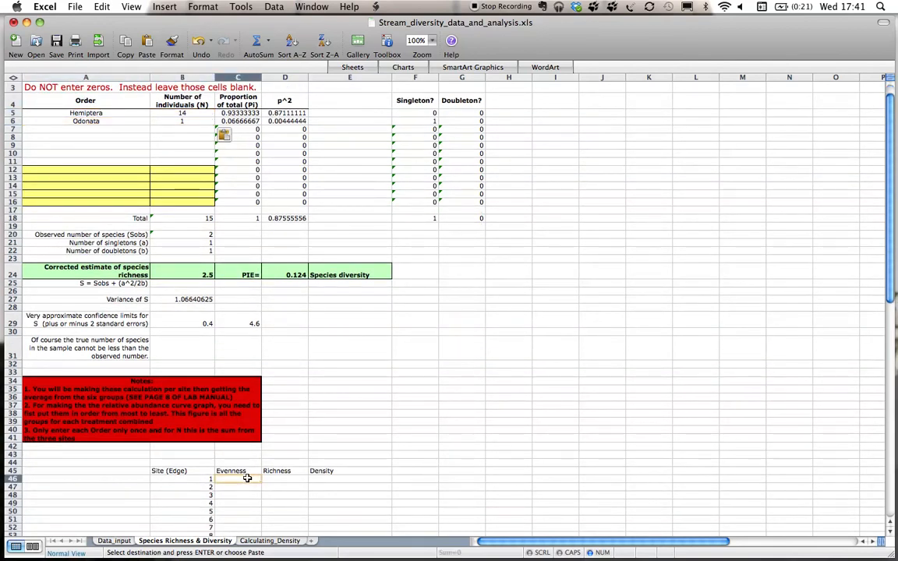
pyautogui.write('0.124')
pyautogui.click(241, 488)
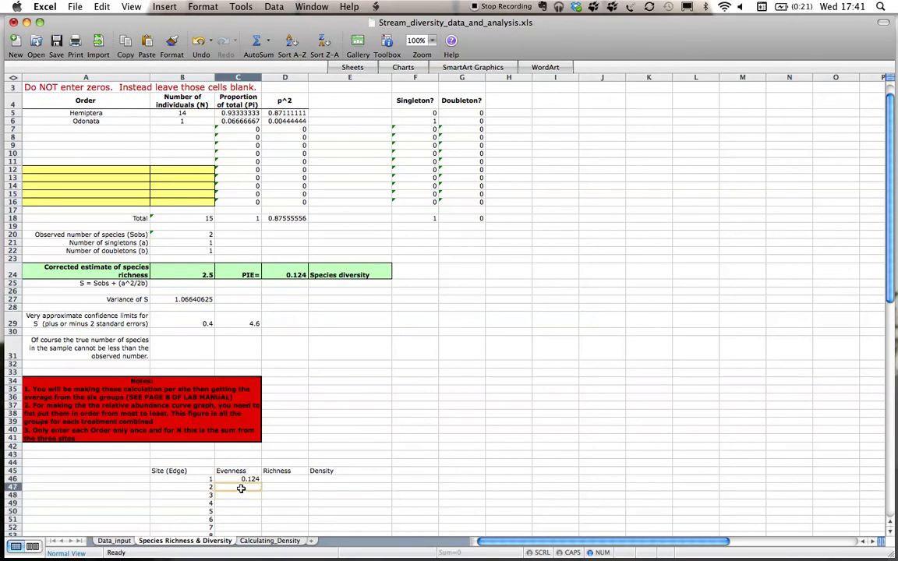
# - Copy the group 1, site 2 orders and counts (D4:E6) from Data_input over the data starting at A5 of Species Richness & Diversity
pyautogui.click(114, 541)
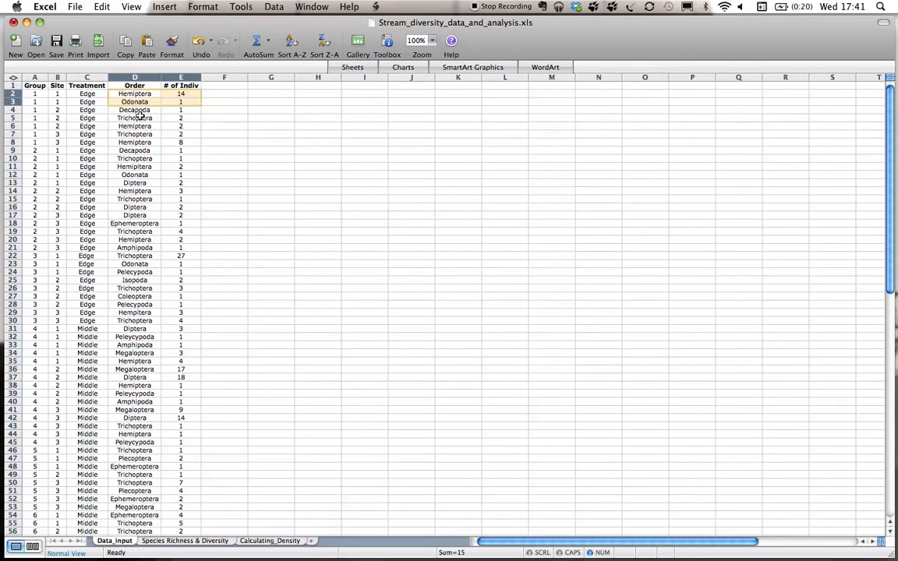
pyautogui.moveTo(138, 111); pyautogui.dragTo(175, 128)
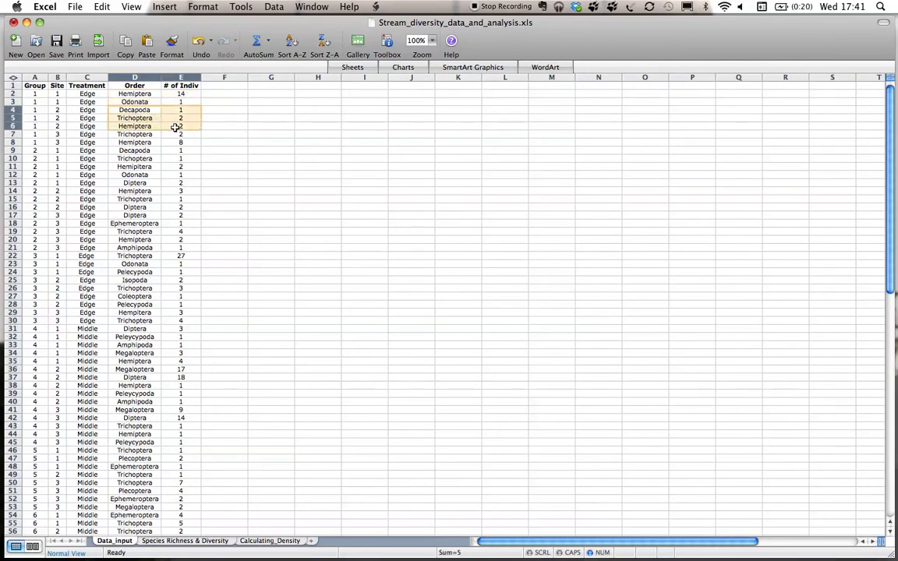
pyautogui.press('super+c')
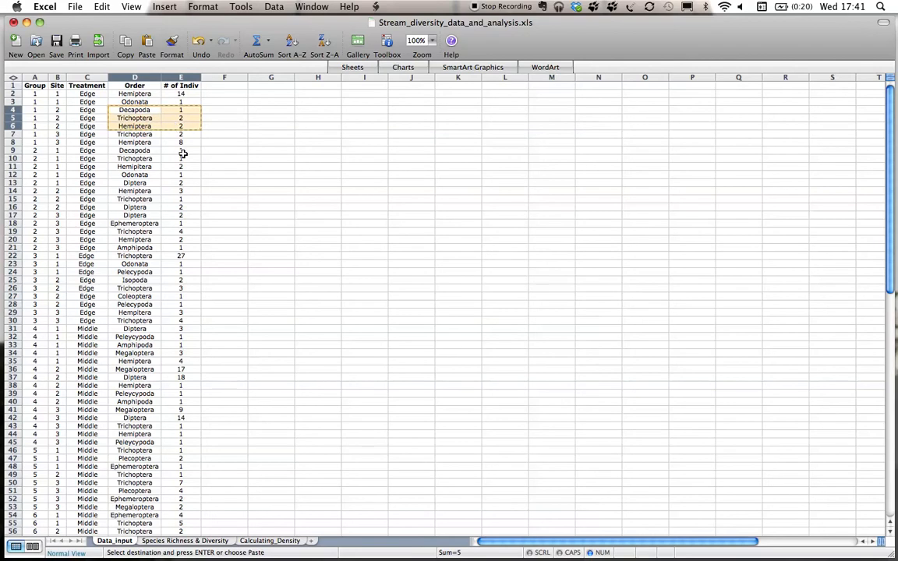
pyautogui.click(178, 541)
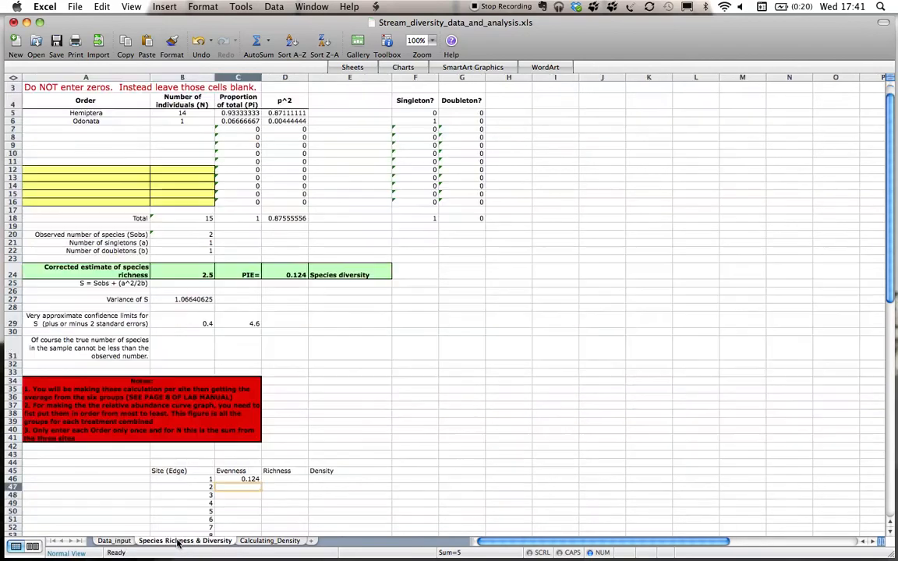
pyautogui.click(136, 114)
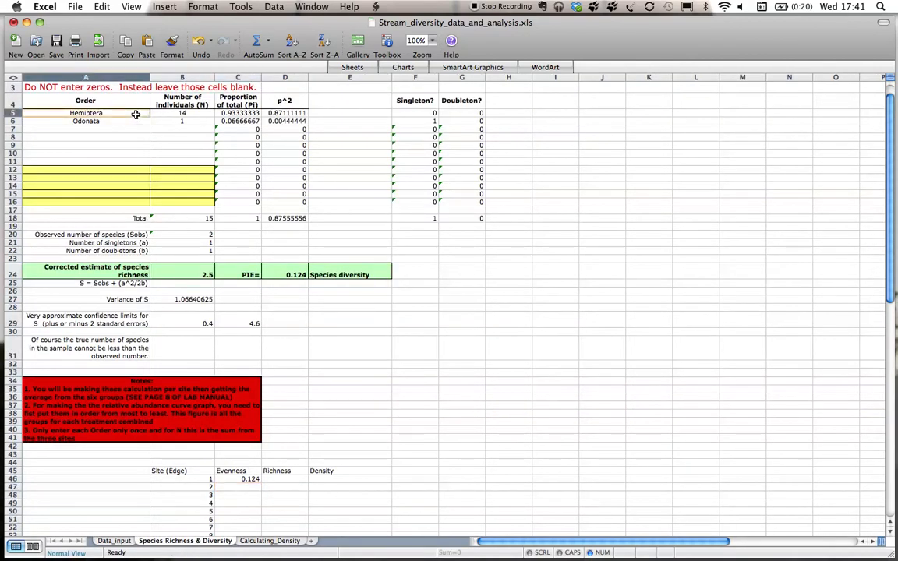
pyautogui.press('super+v')
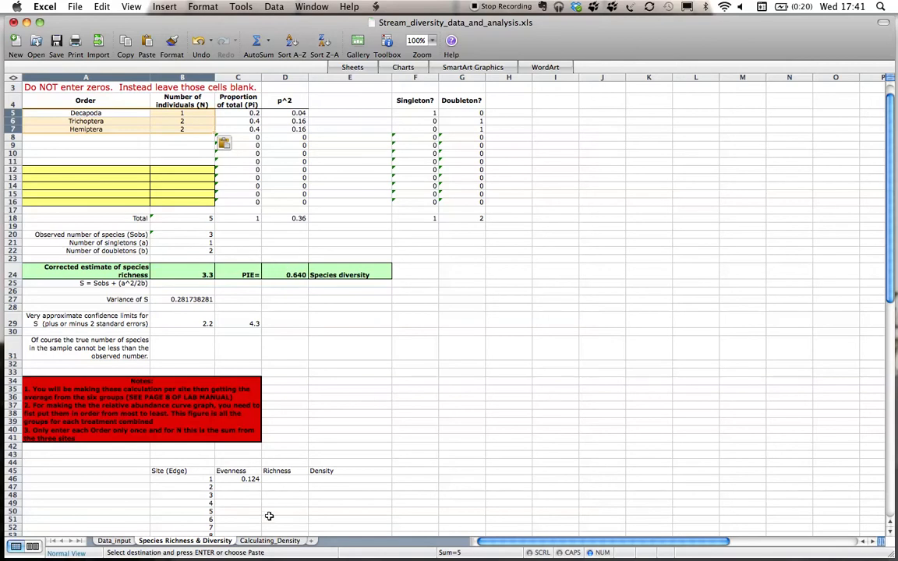
# - Enter .64 as the Evenness value for edge site 2 in the site summary table
pyautogui.click(251, 488)
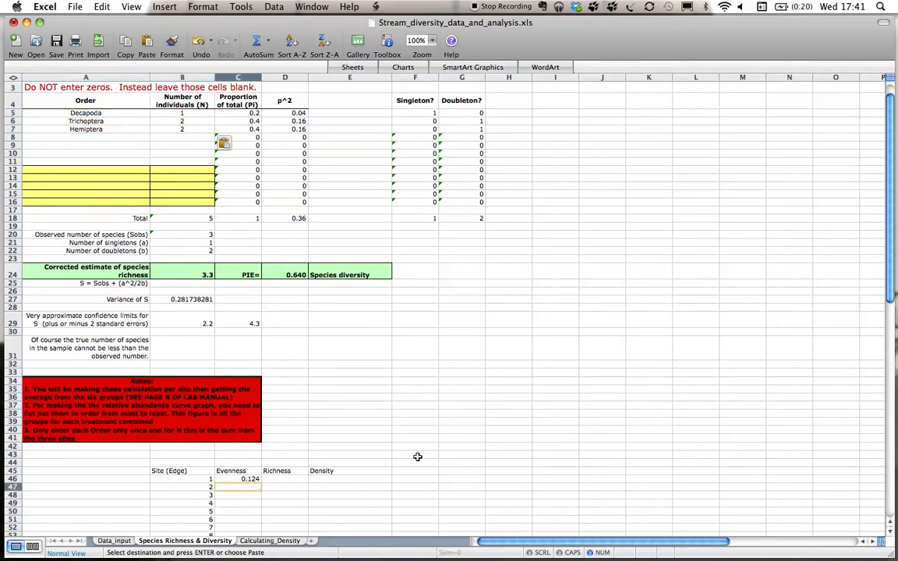
pyautogui.write('.64')
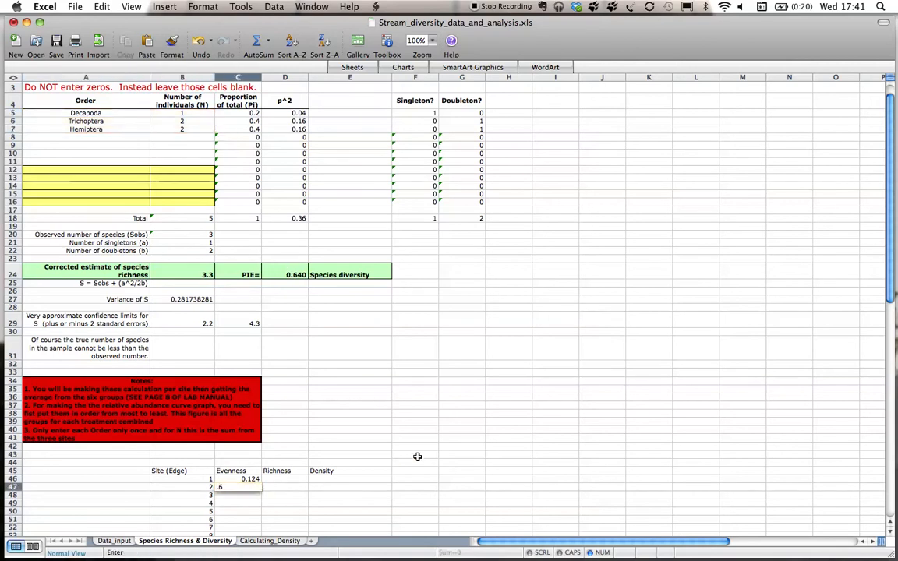
pyautogui.press('Return')
# - Try to copy the group 1, site 3 orders and counts (D7:E8) on Data_input, undoing the accidental entry
pyautogui.scroll(-2, 417, 457)
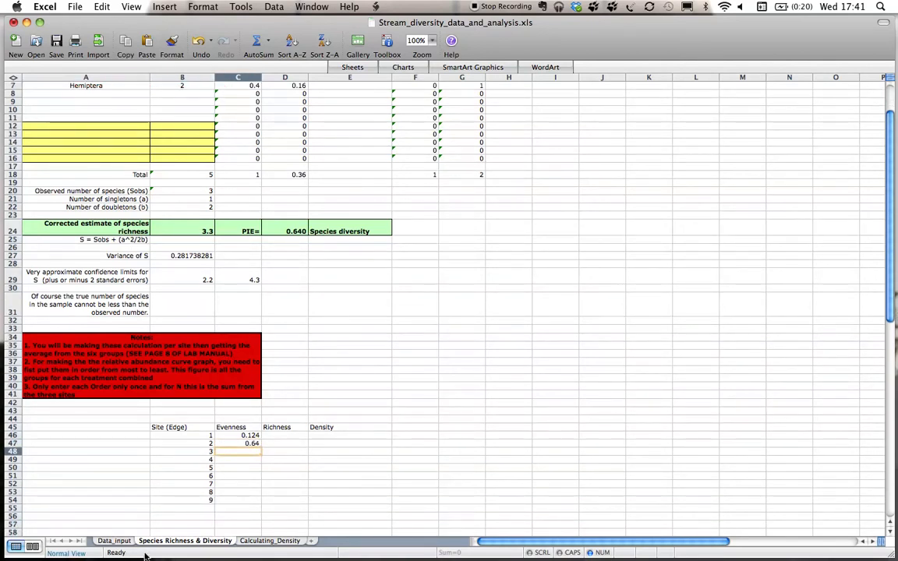
pyautogui.click(114, 541)
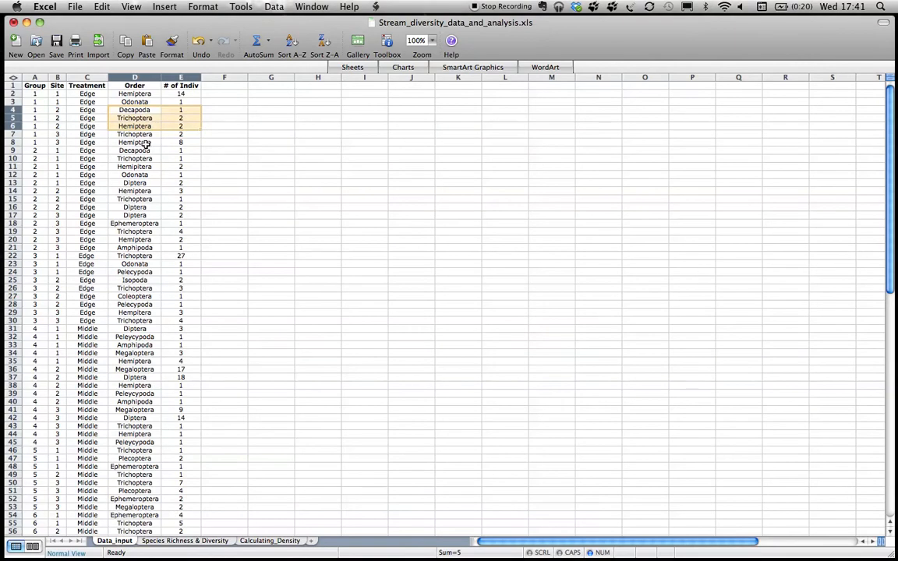
pyautogui.moveTo(125, 134); pyautogui.dragTo(168, 143)
pyautogui.write('x')
pyautogui.press('super+z')
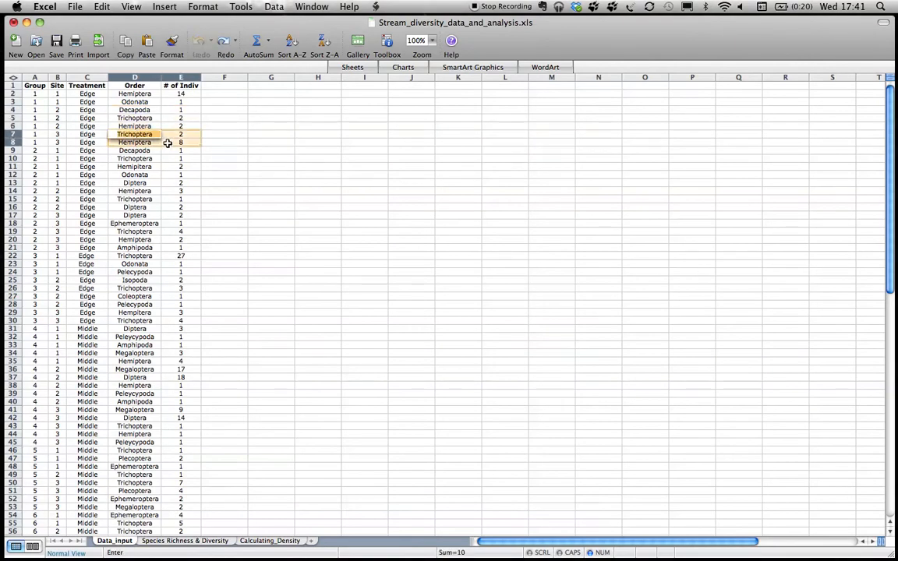
# - Clear the site 2 orders and counts from A5:B7 on the Species Richness & Diversity sheet
pyautogui.click(178, 540)
pyautogui.scroll(2, 144, 191)
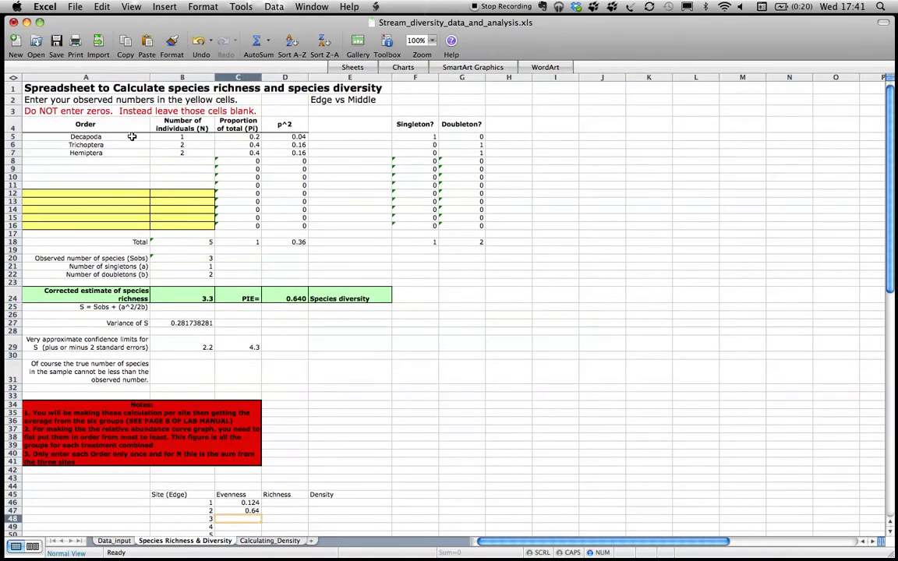
pyautogui.click(132, 136)
pyautogui.moveTo(128, 137); pyautogui.dragTo(175, 152)
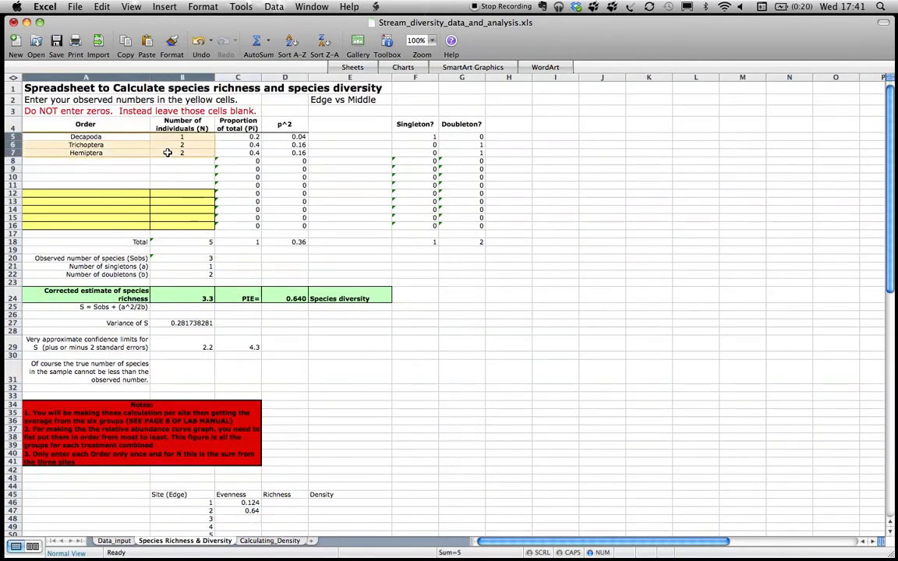
pyautogui.rightClick(173, 150)
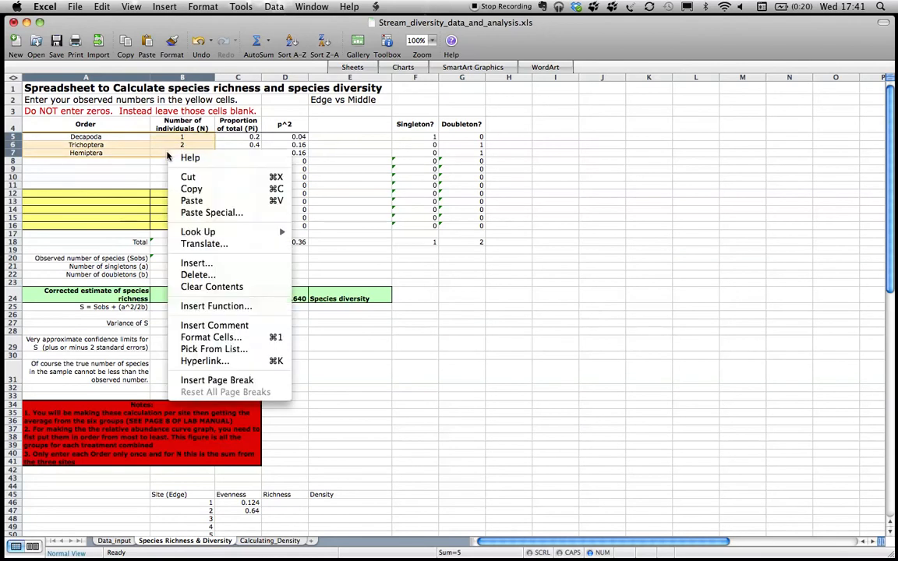
pyautogui.click(204, 287)
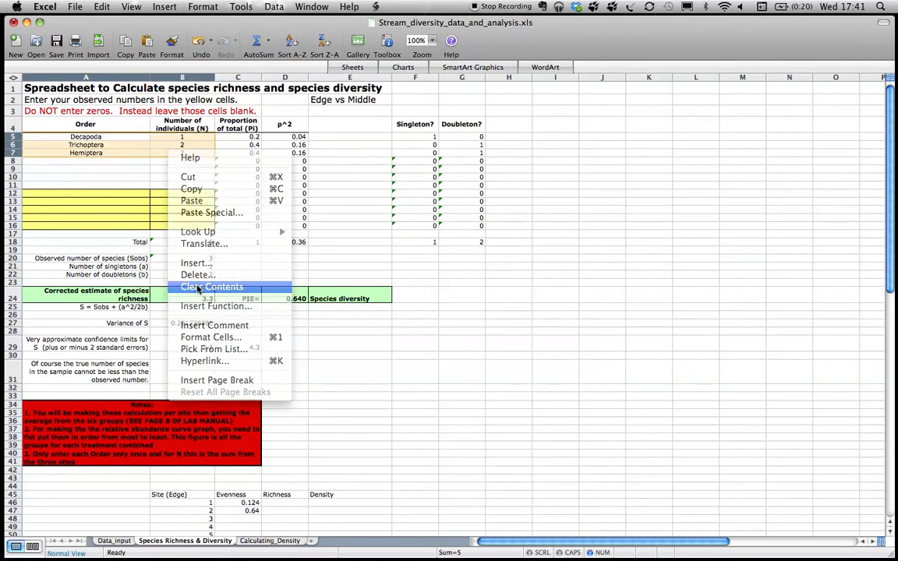
# - Try pasting the site 3 data into A5, then undo the paste
pyautogui.click(110, 136)
pyautogui.press('super+v')
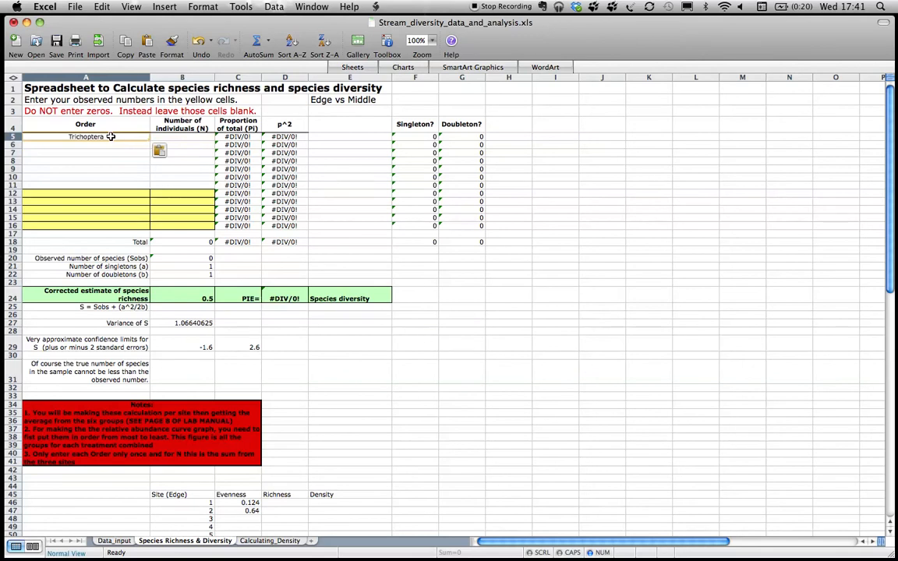
pyautogui.press('super+z')
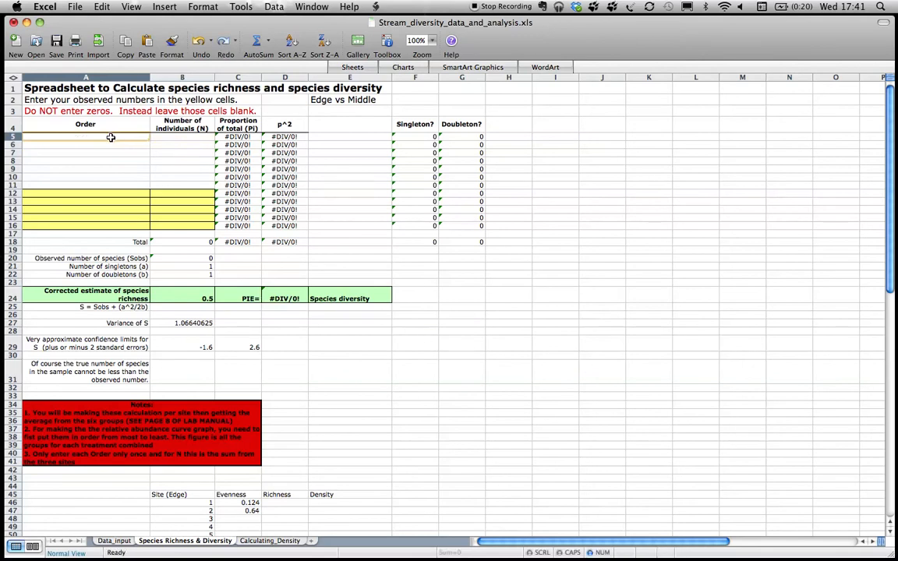
# - Copy the group 1, site 3 orders and counts (D7:E8) from Data_input into A5 of Species Richness & Diversity
pyautogui.click(114, 541)
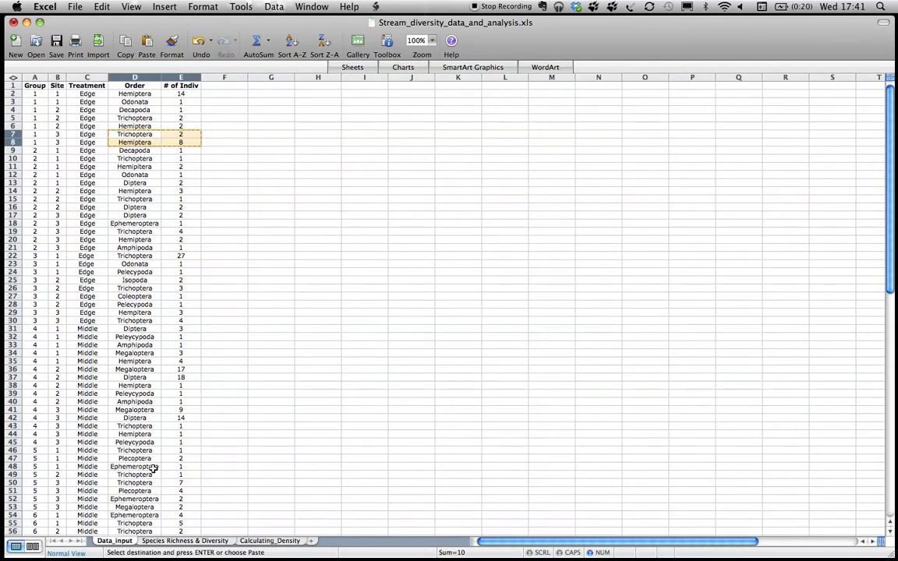
pyautogui.click(159, 543)
pyautogui.press('super+v')
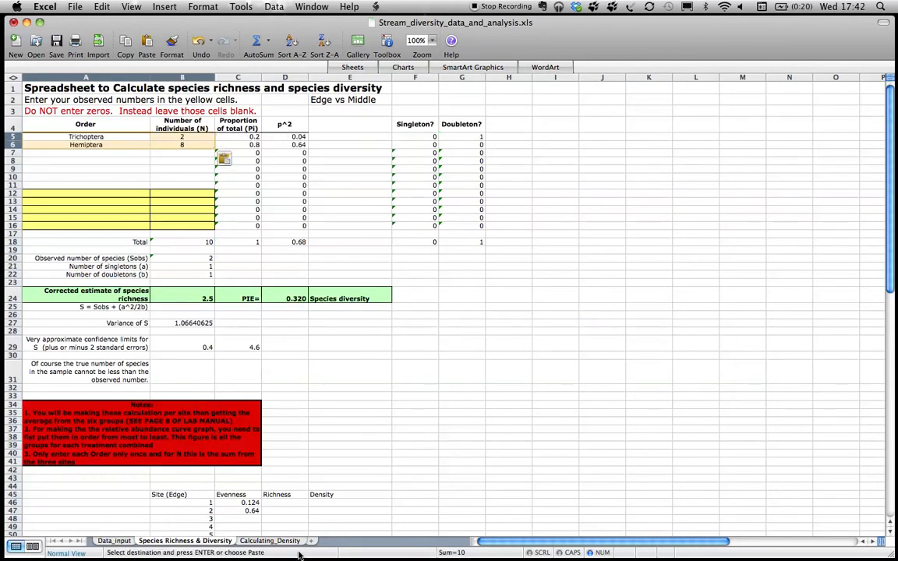
# - Record an evenness value of 0.32 for edge site 3 in C48 of the site summary table
pyautogui.click(253, 518)
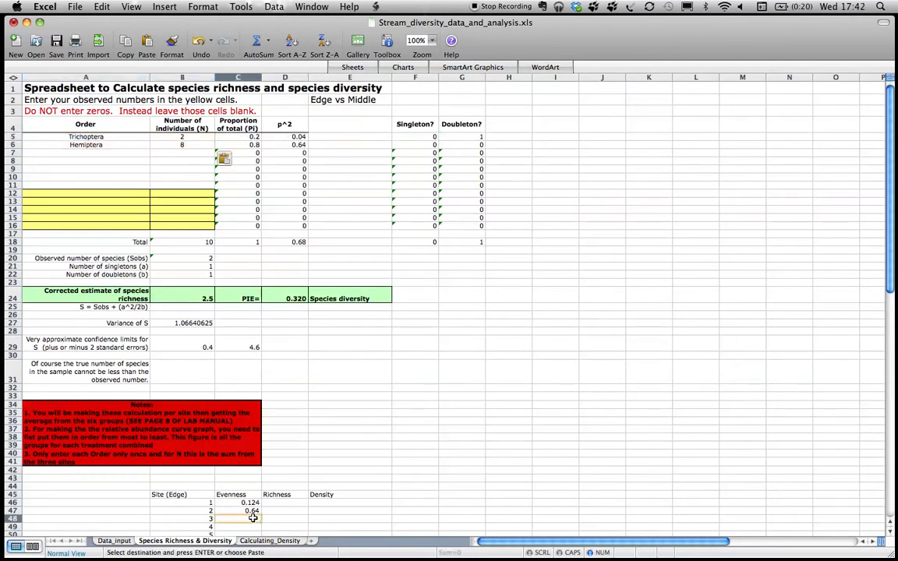
pyautogui.write('=32')
pyautogui.click(312, 485)
# - Enter evenness values of 0.54 for edge site 4 and 0.34 for edge site 5 in C49:C50
pyautogui.scroll(-3, 308, 482)
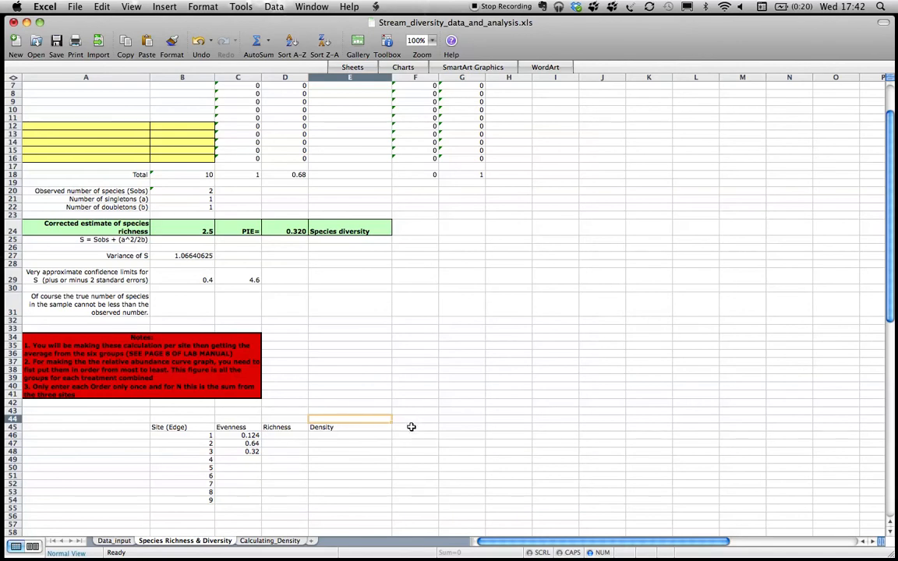
pyautogui.scroll(-2, 411, 427)
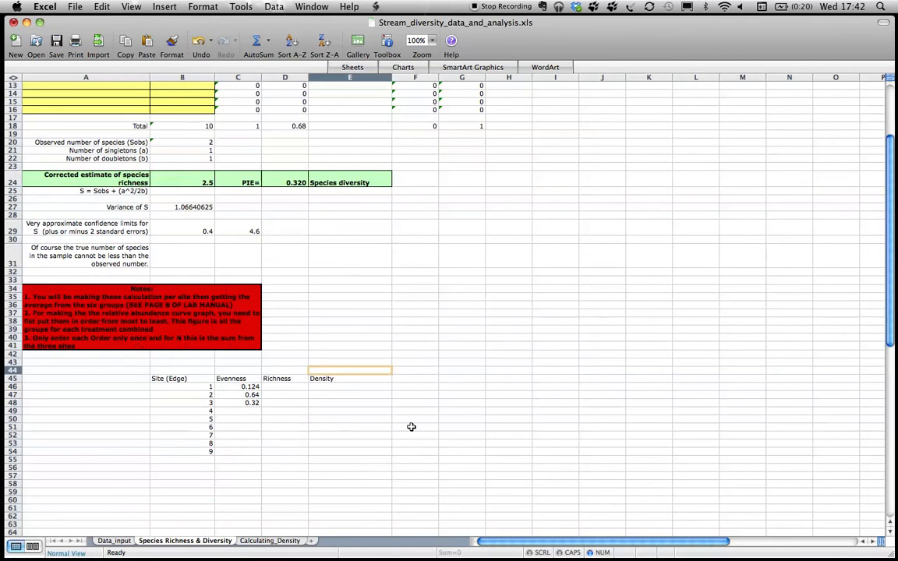
pyautogui.click(227, 411)
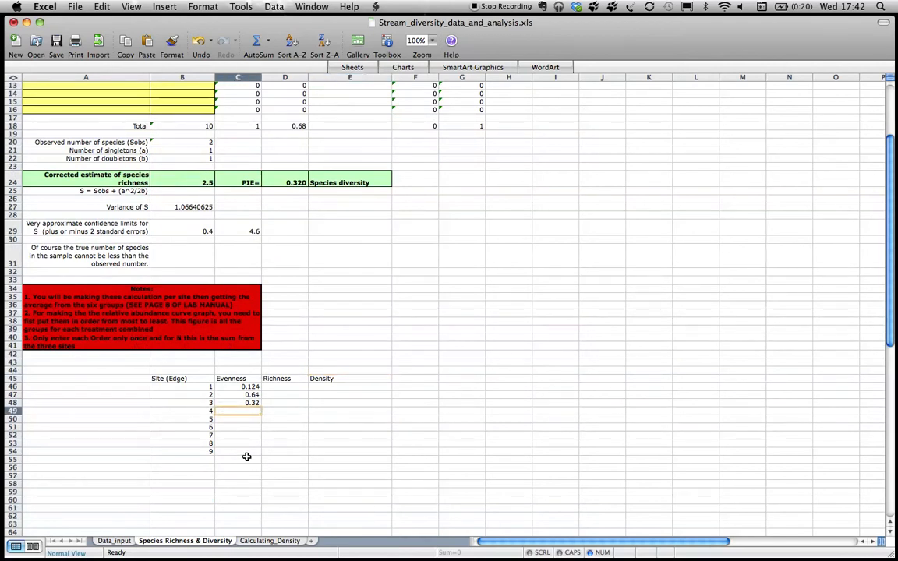
pyautogui.write('0.54')
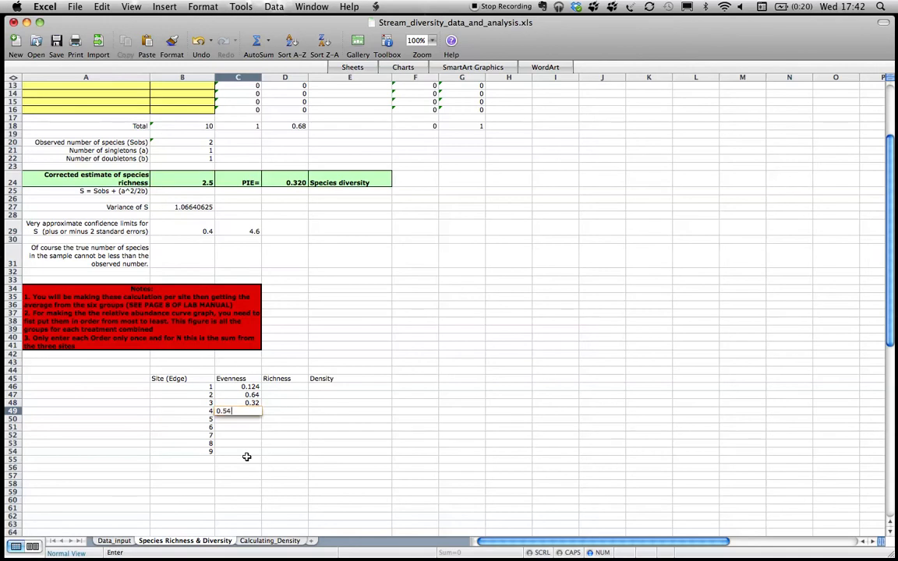
pyautogui.press('Return')
pyautogui.write('0.')
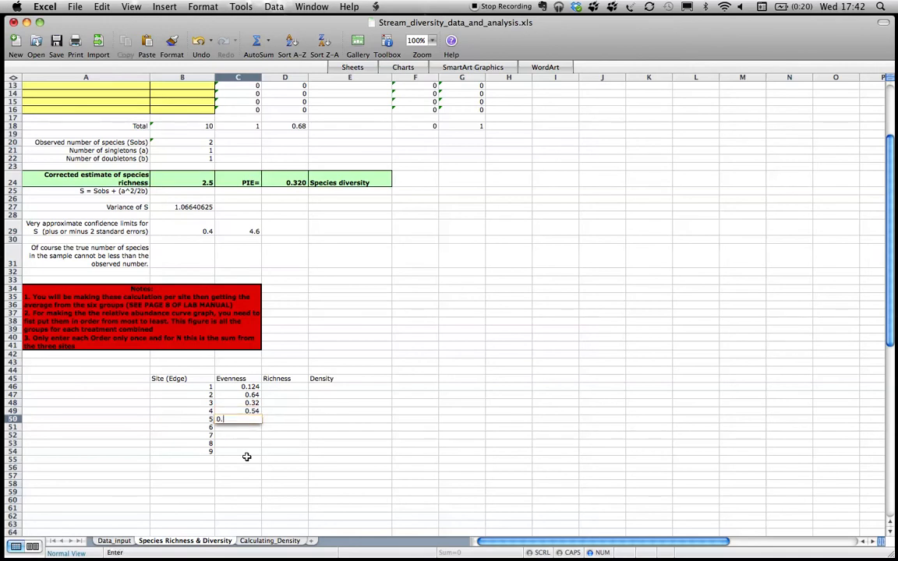
pyautogui.write('65.')
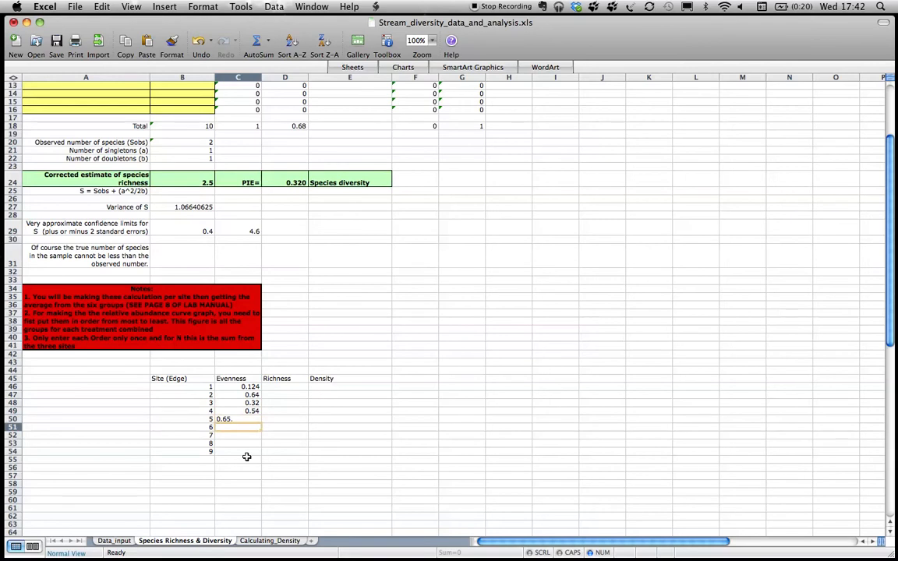
pyautogui.write('0.3')
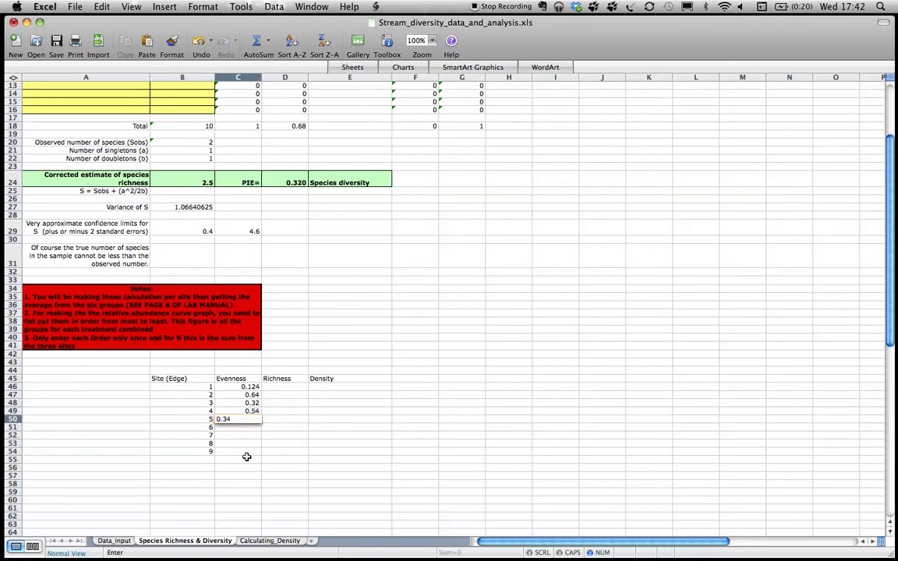
pyautogui.write('4')
pyautogui.press('Return')
# - Enter evenness values 0.56, 0.45, 0.65 and 0.48 for edge sites 6 to 9 in C51:C54
pyautogui.write('0')
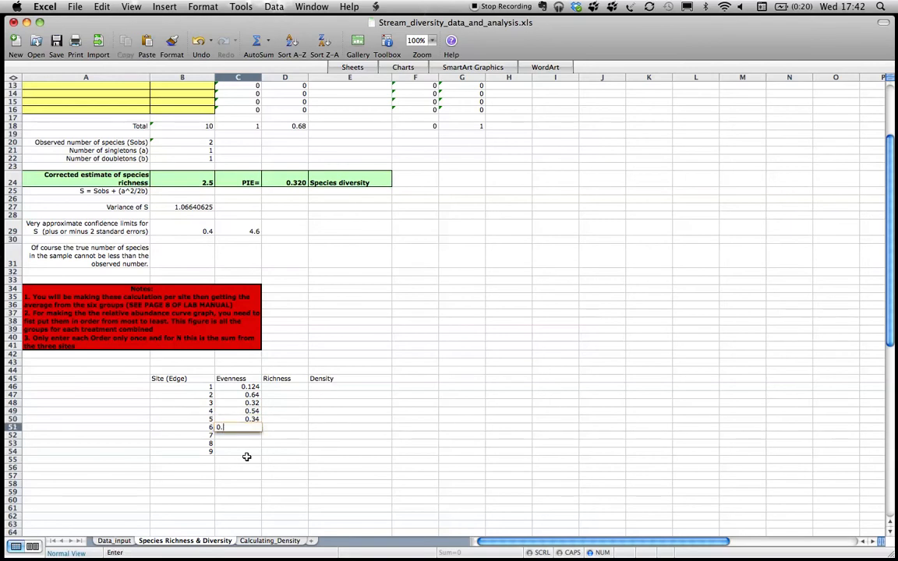
pyautogui.write('.56')
pyautogui.press('Return')
pyautogui.write('.45')
pyautogui.press('Return')
pyautogui.write('.65')
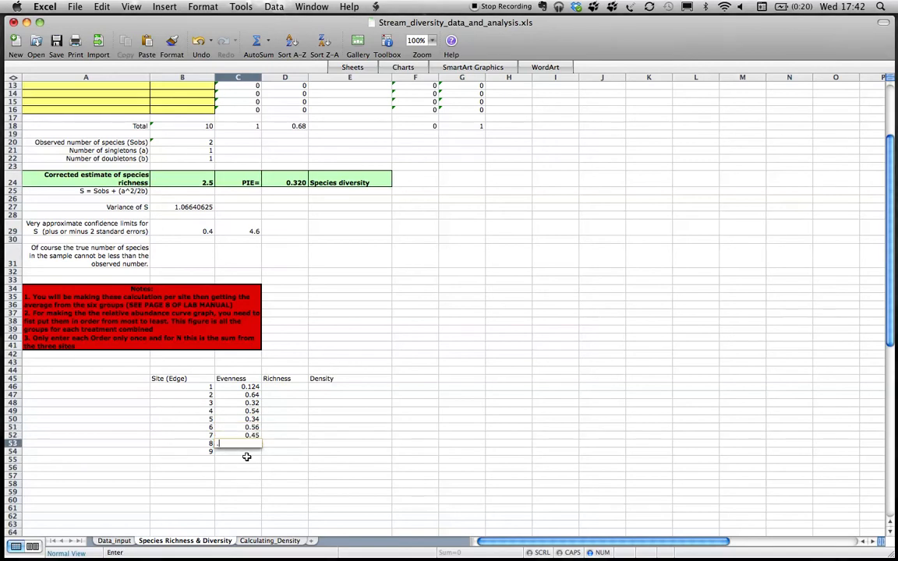
pyautogui.press('Return')
pyautogui.write('.')
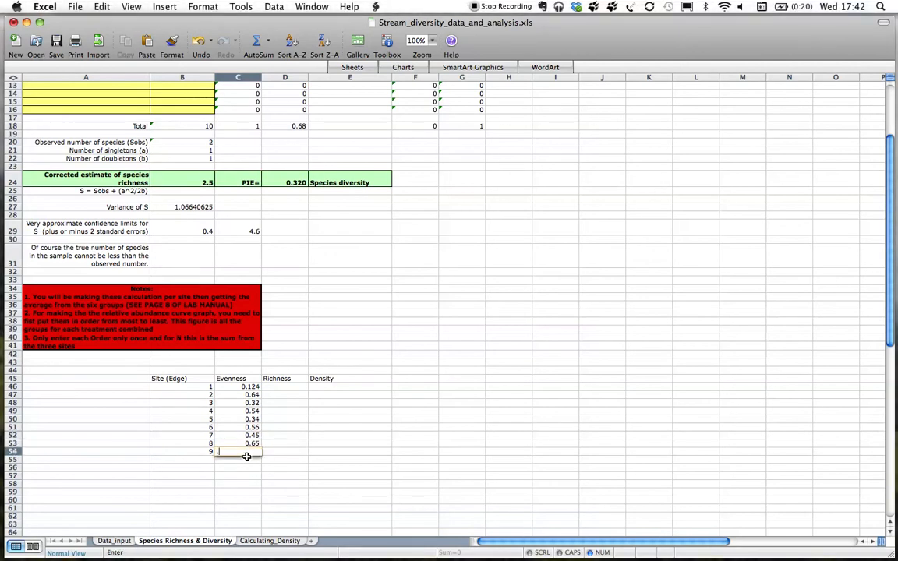
pyautogui.write('48')
pyautogui.press('Return')
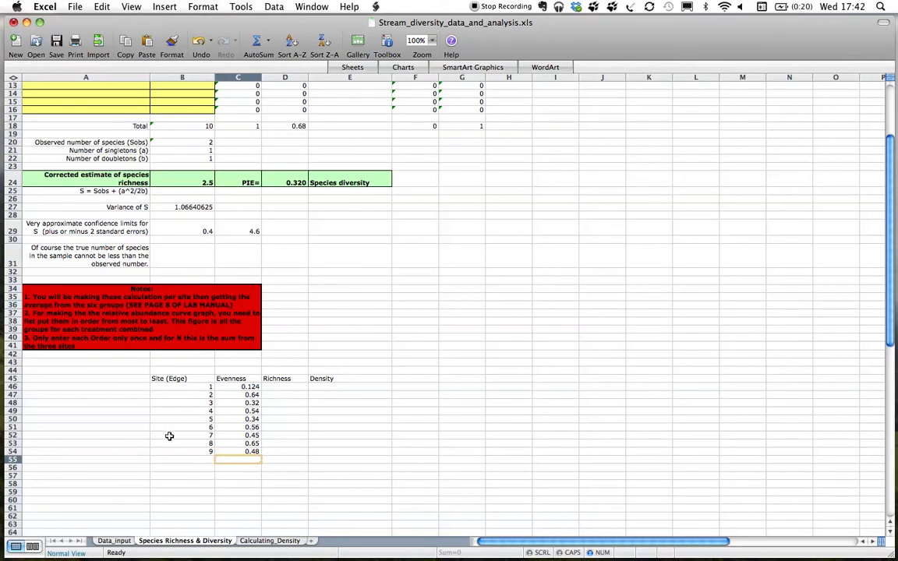
# - Label the two rows below edge site 9 "Averages" in B55 and "SD" in B56
pyautogui.click(181, 460)
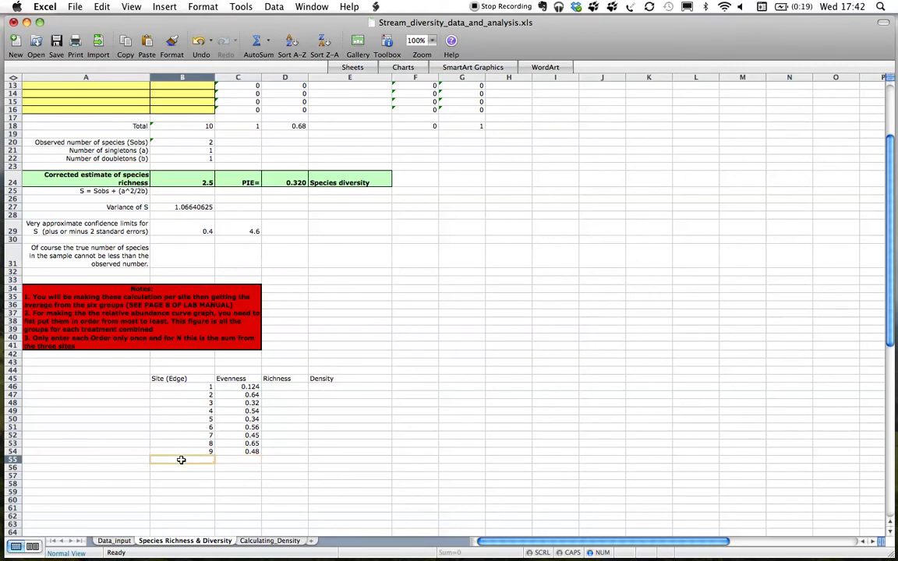
pyautogui.write('Ave')
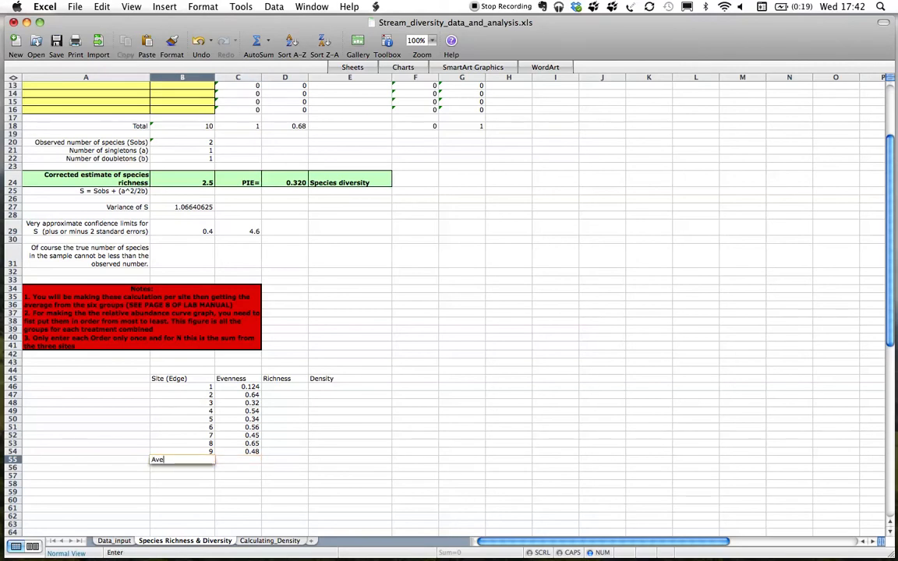
pyautogui.write('ae')
pyautogui.click(180, 461)
pyautogui.write('Averages')
pyautogui.press('Return')
pyautogui.write('SD')
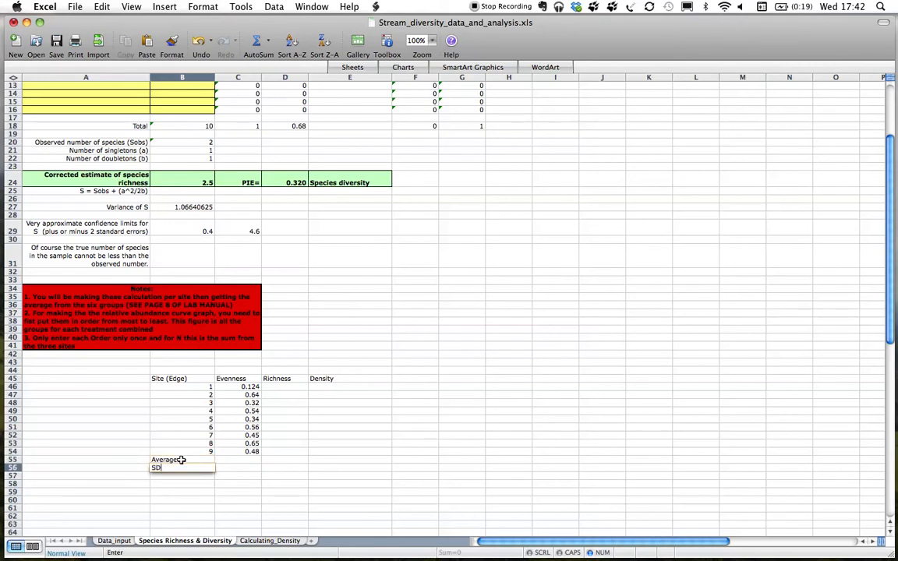
pyautogui.press('Right')
# - Calculate the average of the edge site evenness values C46:C54 in C55 with the AVERAGE function
pyautogui.press('Up')
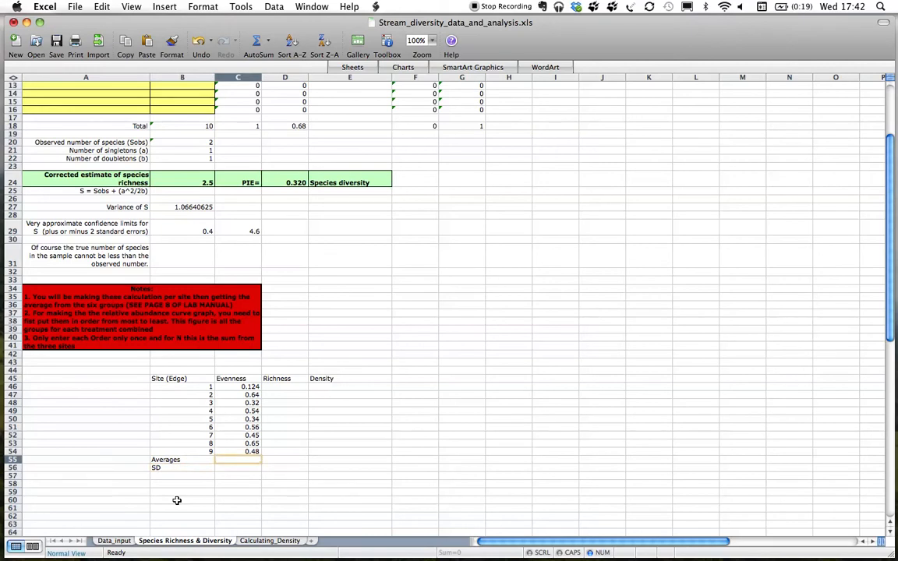
pyautogui.write('=')
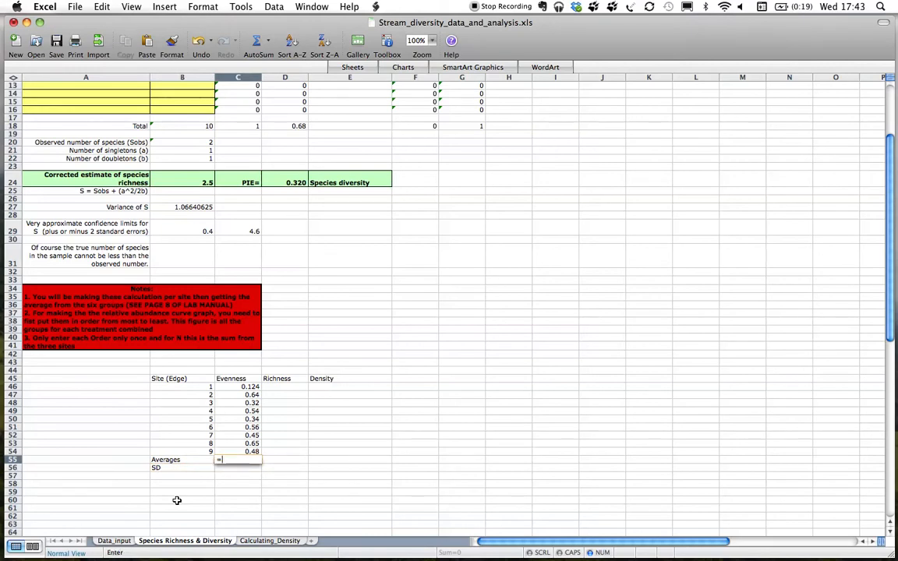
pyautogui.write('average(')
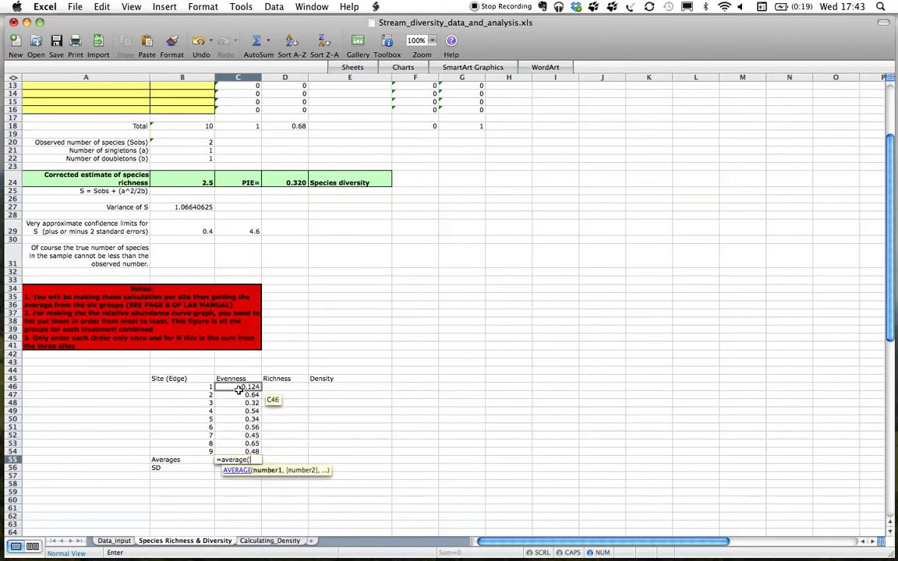
pyautogui.moveTo(236, 390); pyautogui.dragTo(239, 450)
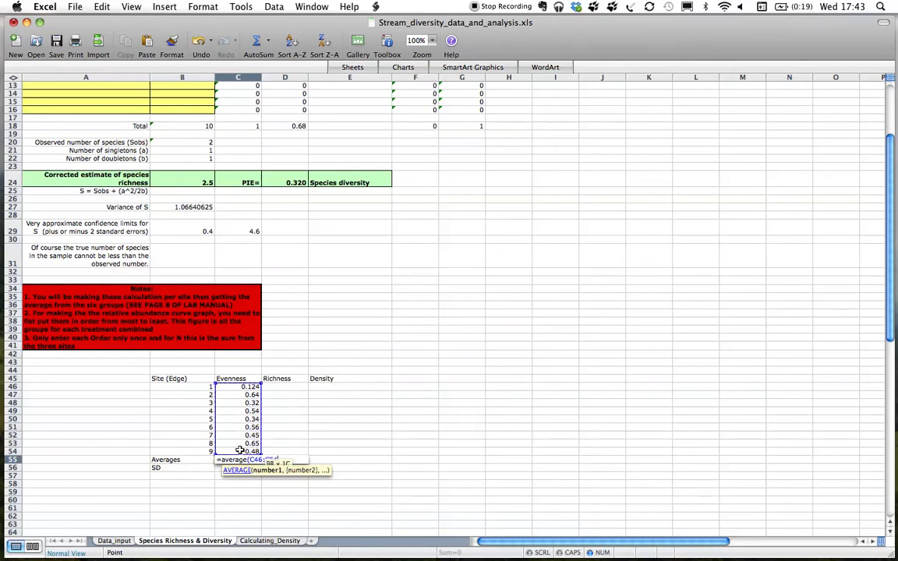
pyautogui.press('Return')
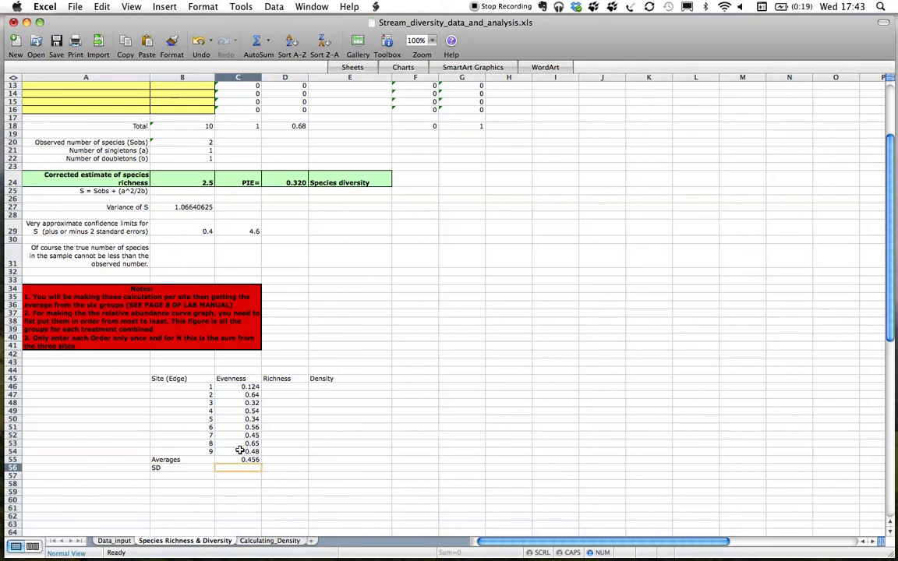
# - Calculate the standard deviation of the edge site evenness values C46:C54 in C56 with the STDEV function
pyautogui.write('=')
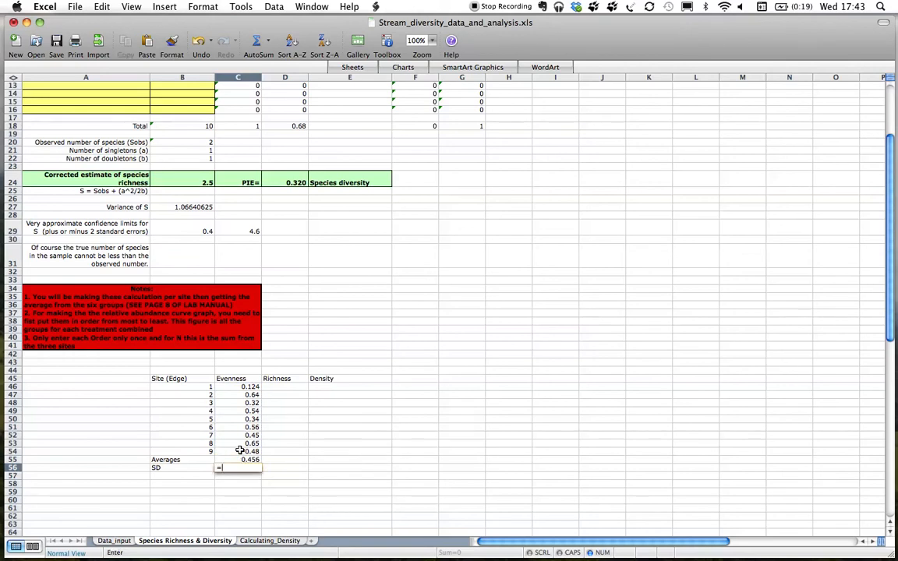
pyautogui.write('stdev')
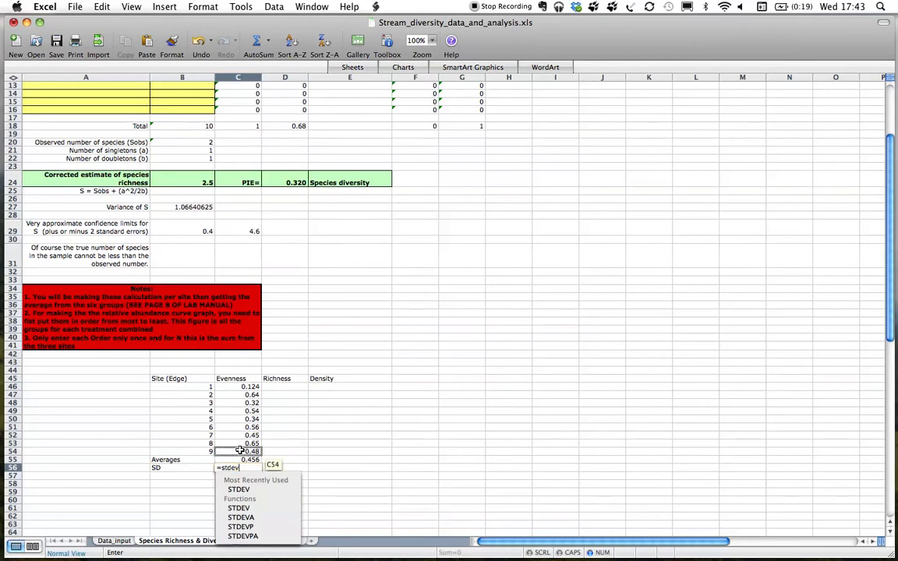
pyautogui.write('(')
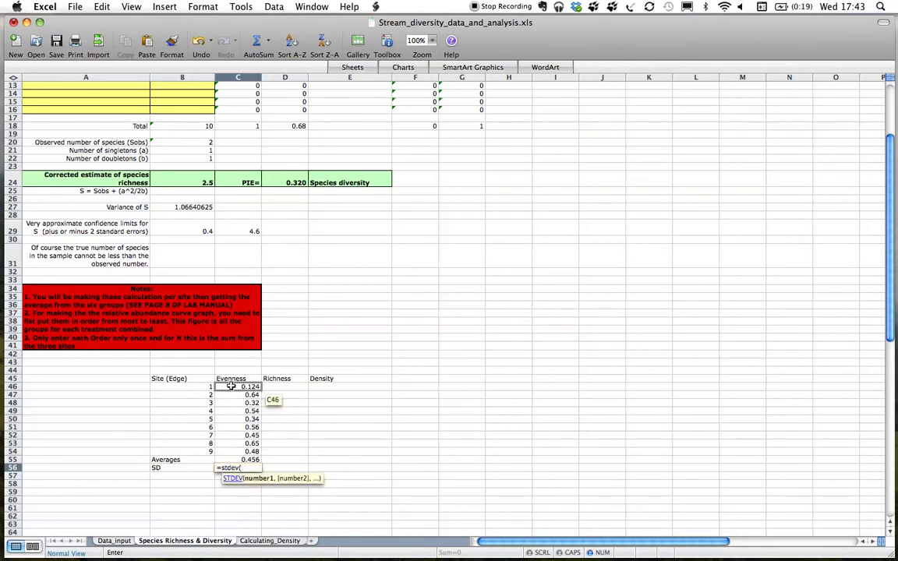
pyautogui.moveTo(231, 386); pyautogui.dragTo(233, 452)
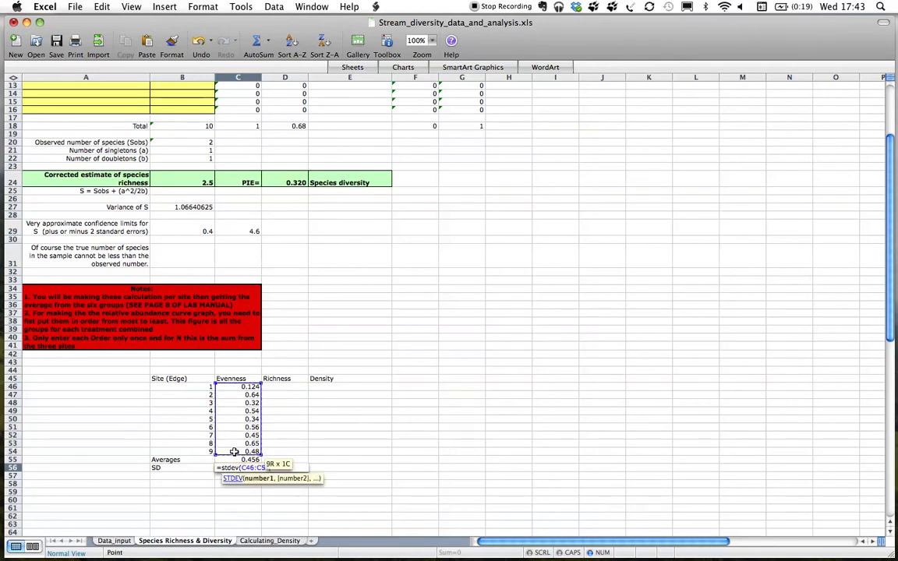
pyautogui.press('Return')
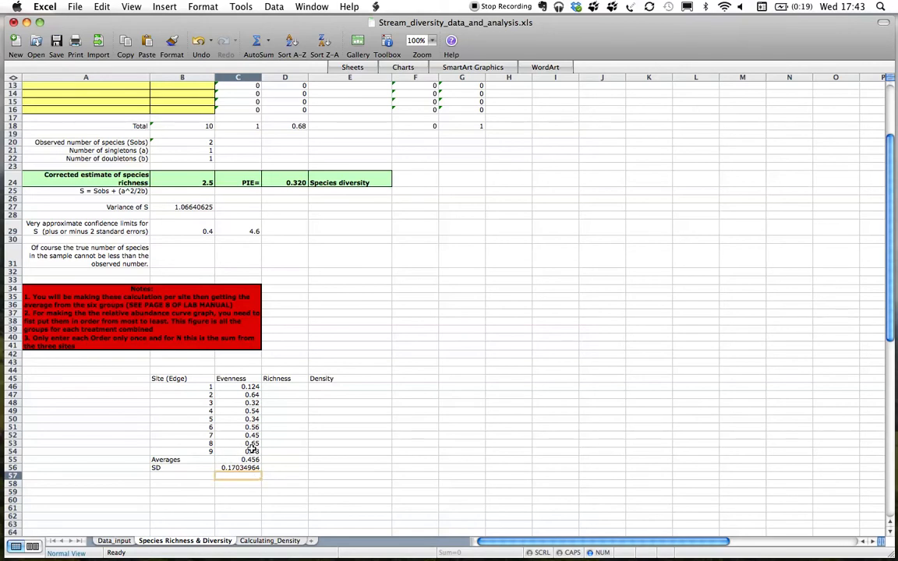
# - Copy the edge site and evenness table with its averages and SD (B45:C56) to F45
pyautogui.moveTo(199, 380); pyautogui.dragTo(246, 452)
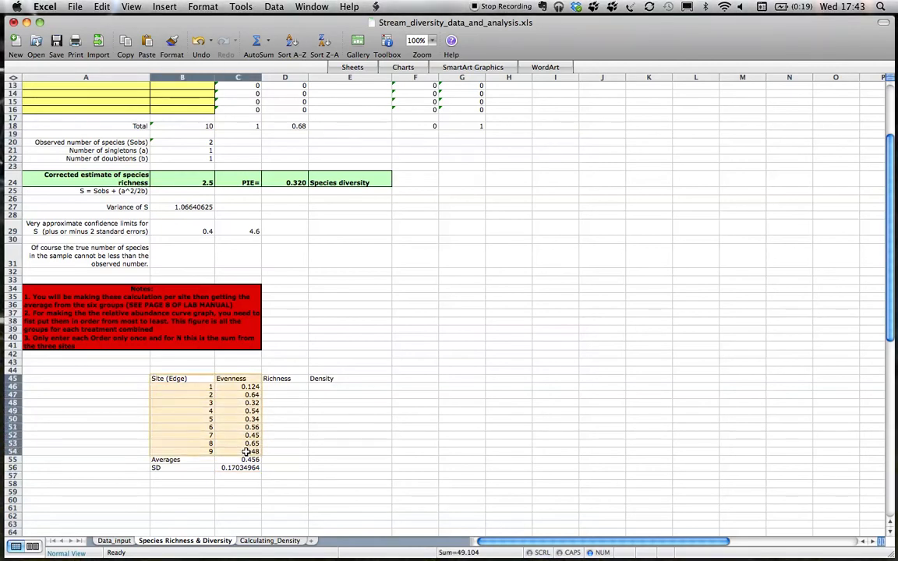
pyautogui.moveTo(201, 381); pyautogui.dragTo(243, 465)
pyautogui.press('super+c')
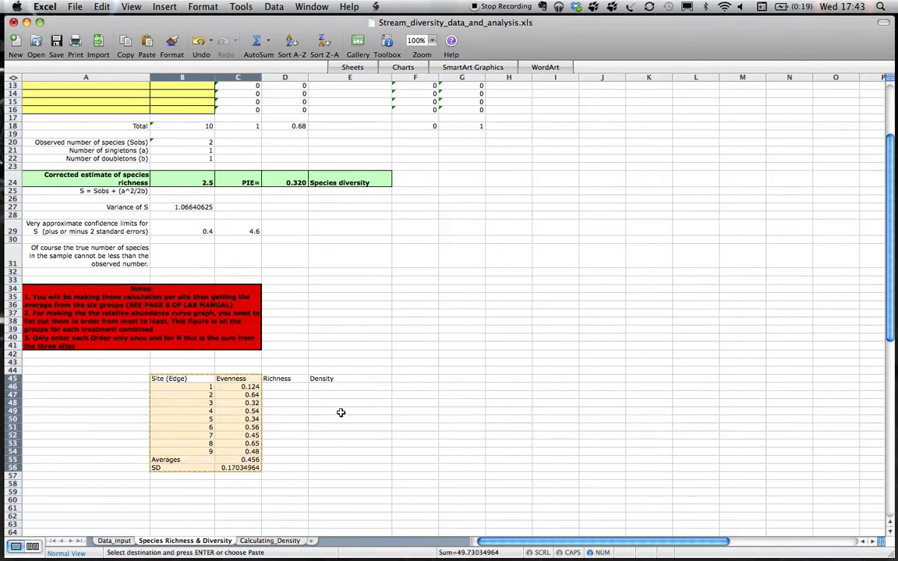
pyautogui.click(404, 379)
pyautogui.press('super+v')
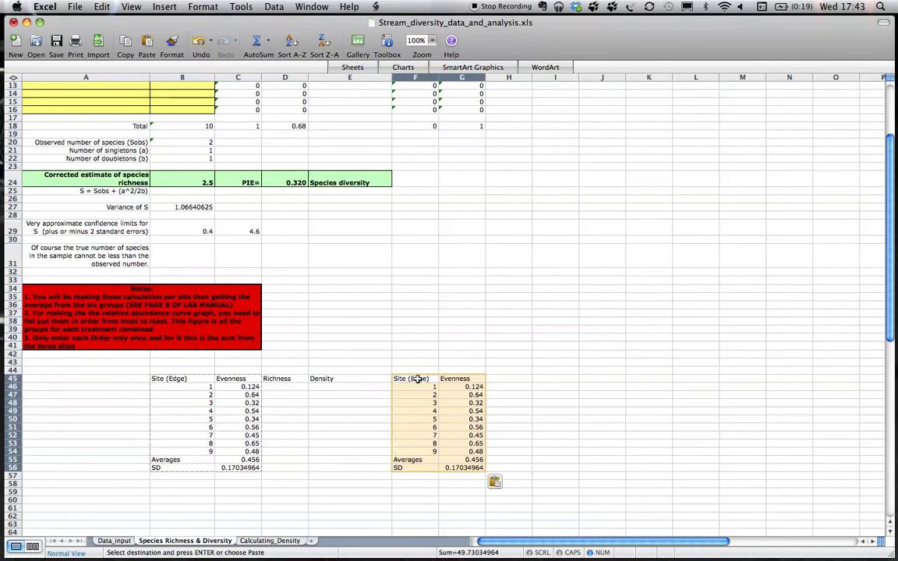
# - Change the copied table's header in F45 to "Site (Middle)"
pyautogui.doubleClick(421, 379)
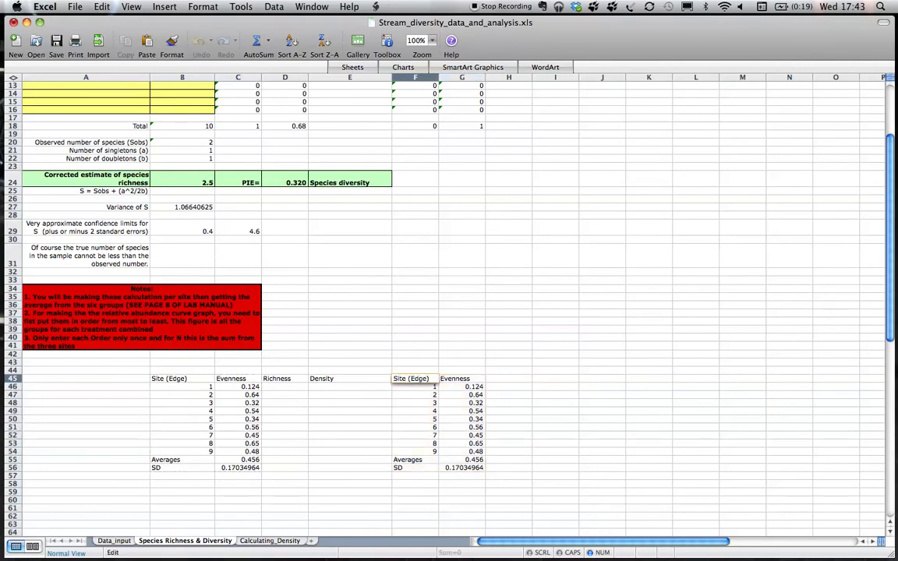
pyautogui.press('BackSpace')
pyautogui.press('BackSpace')
pyautogui.press('BackSpace')
pyautogui.press('BackSpace')
pyautogui.press('BackSpace')
pyautogui.write('M')
pyautogui.click(517, 395)
# - Set the middle site evenness values for sites 2 to 4 (G47:G49) to 0.23, 0.34 and 0.25
pyautogui.click(477, 388)
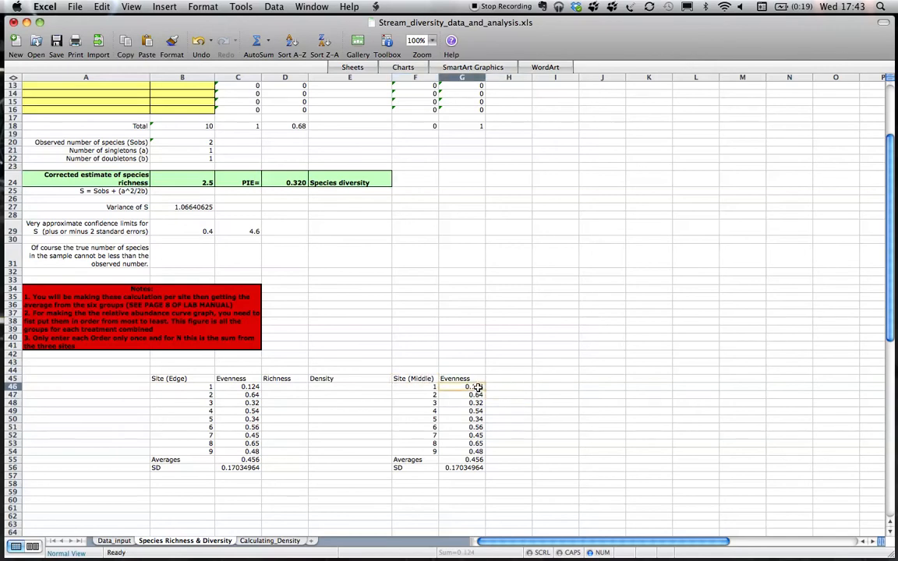
pyautogui.press('Down')
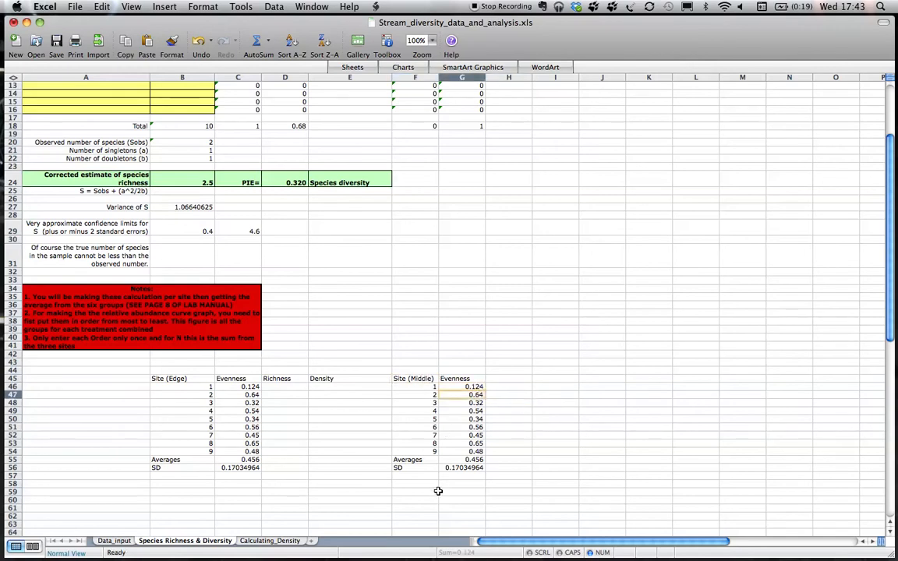
pyautogui.press('BackSpace')
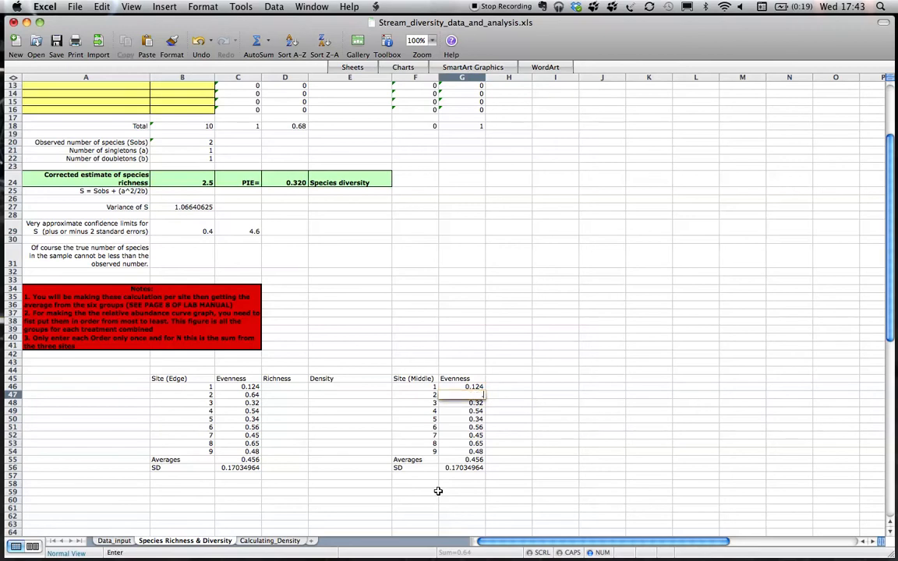
pyautogui.write('.23')
pyautogui.press('Return')
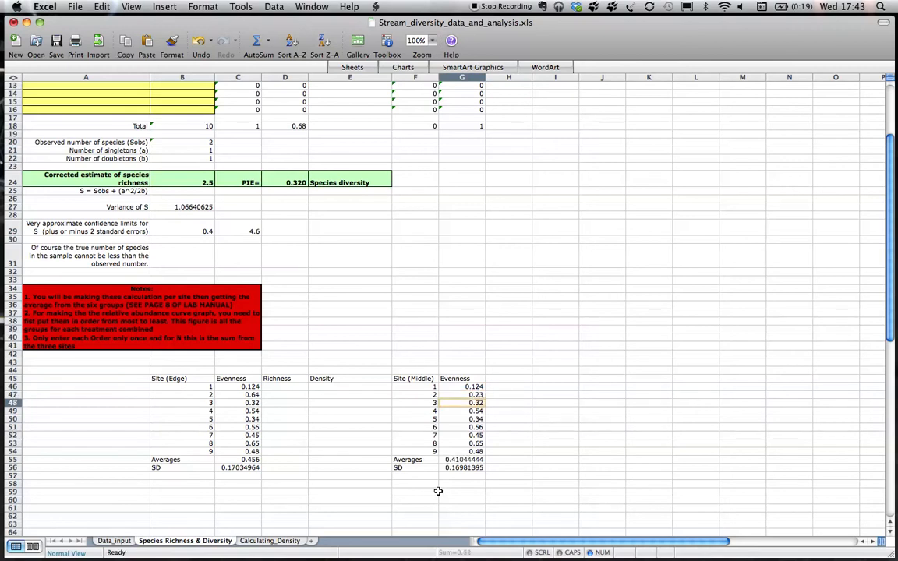
pyautogui.write('.3')
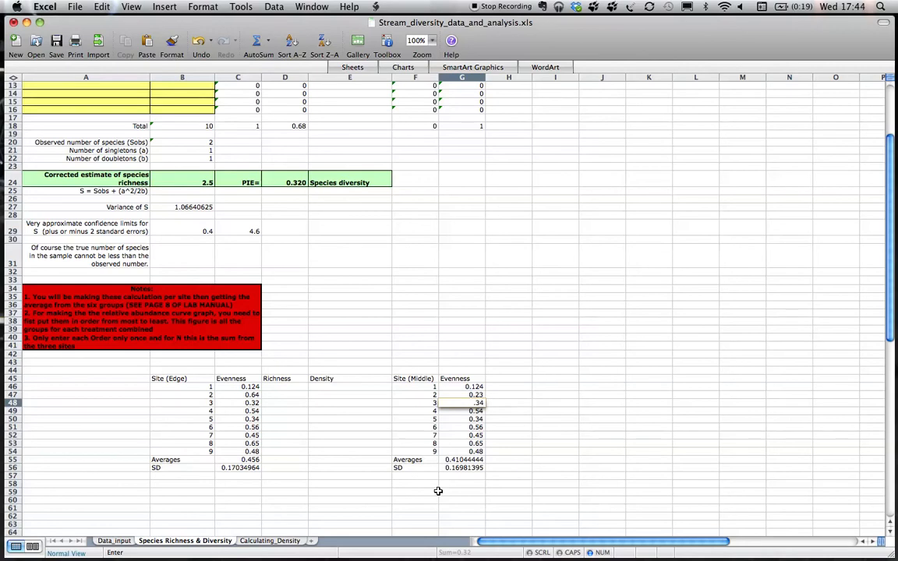
pyautogui.write('4')
pyautogui.press('Return')
pyautogui.press('BackSpace')
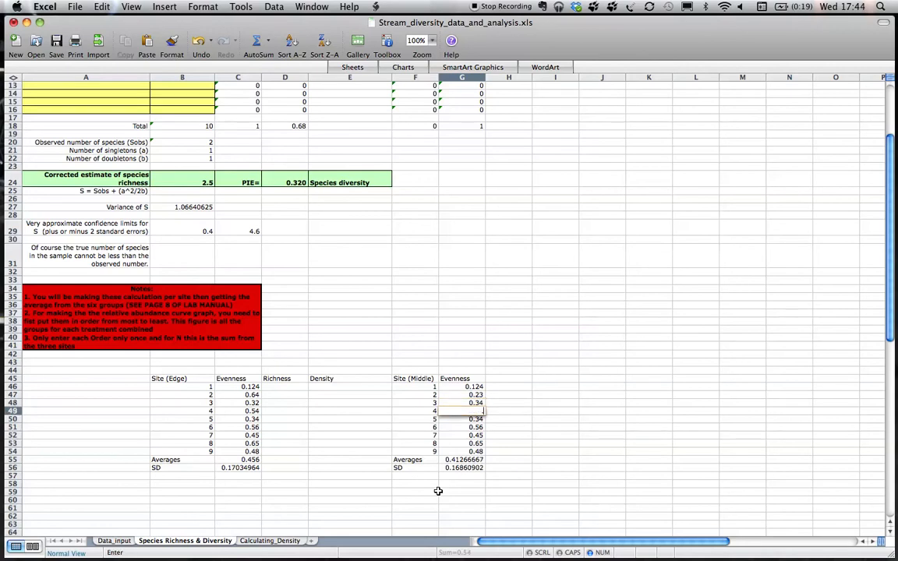
pyautogui.write('.25')
pyautogui.press('Return')
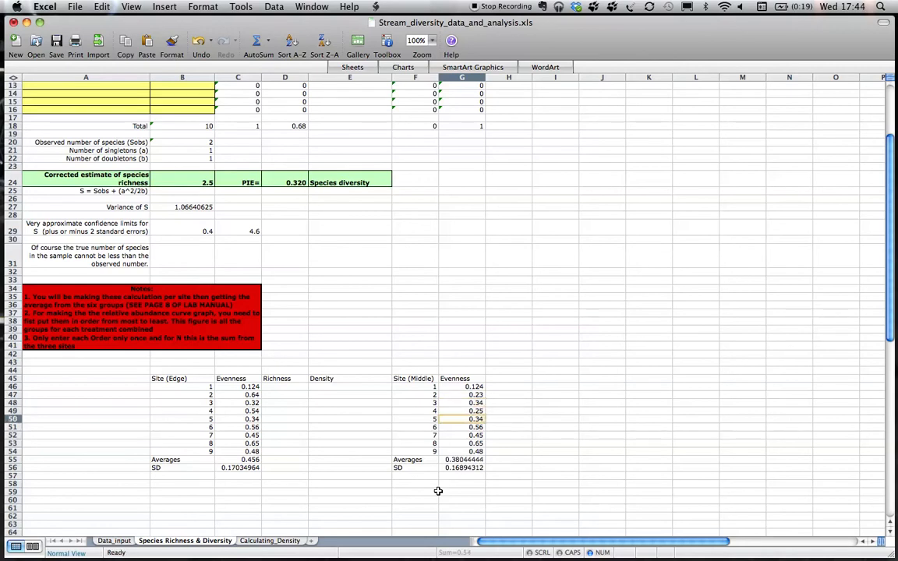
pyautogui.press('BackSpace')
pyautogui.write('.12')
pyautogui.press('Return')
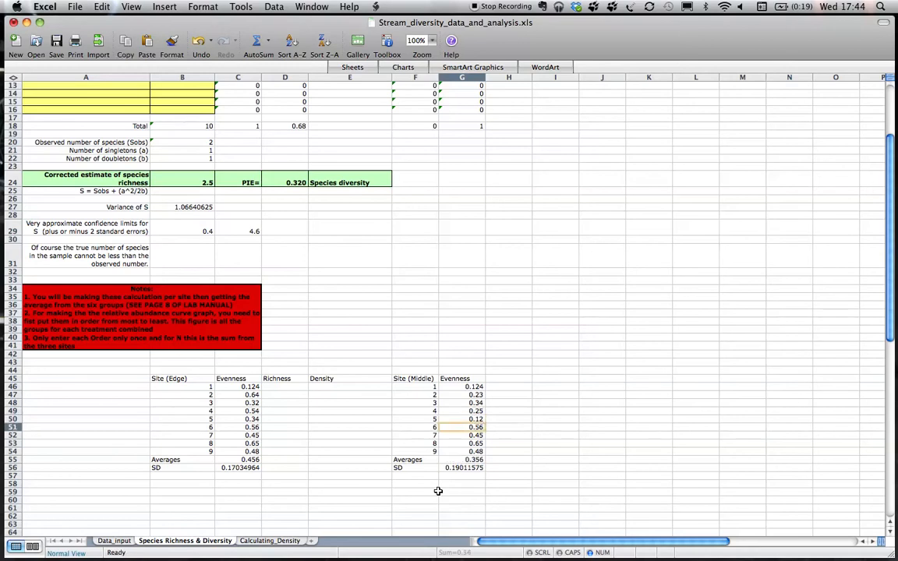
# - Set the middle site evenness values for sites 5 and 6 (G50:G51) to 0.06 and 0.34
pyautogui.press('Up')
pyautogui.press('BackSpace')
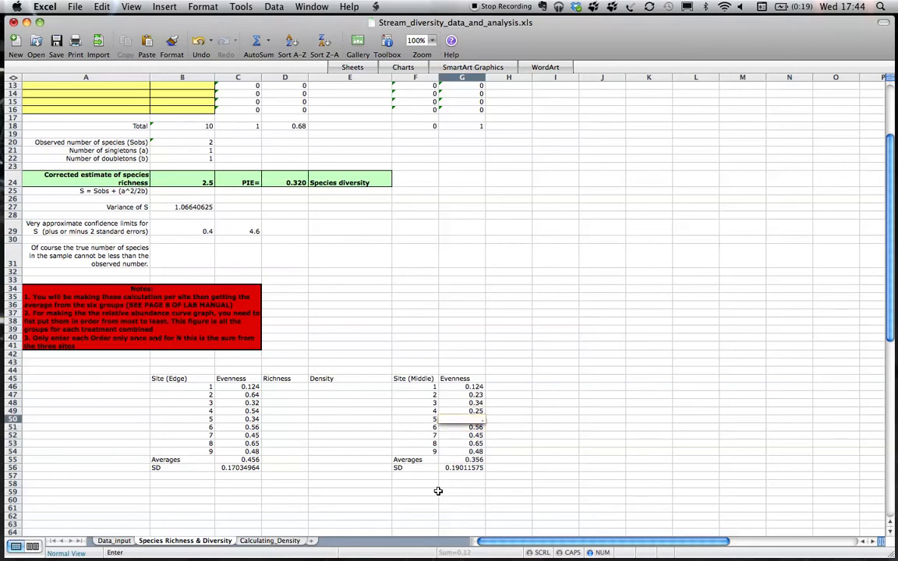
pyautogui.write('.06')
pyautogui.press('Return')
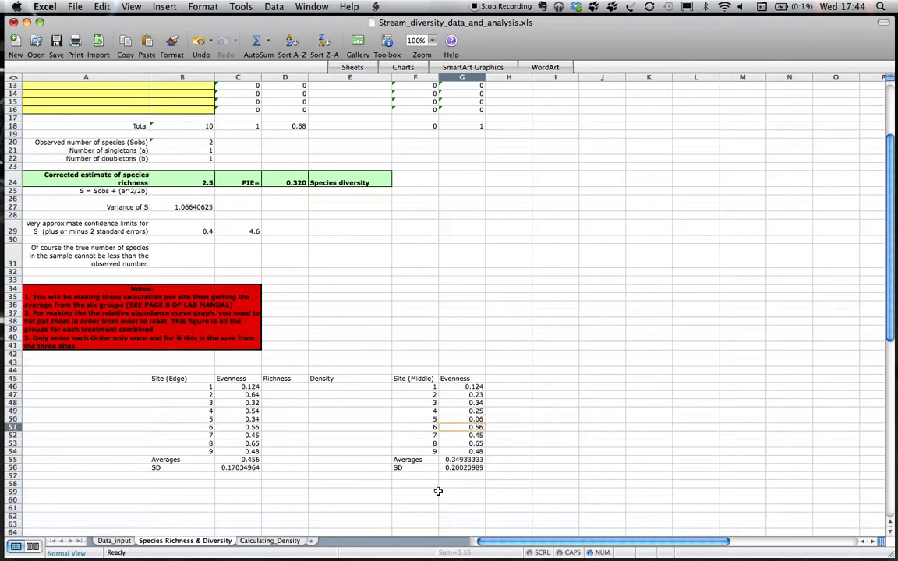
pyautogui.write('.34')
pyautogui.press('Return')
# - Set the middle site evenness values for sites 7 to 9 (G52:G54) to 0.23, 0.34 and 0.17
pyautogui.press('BackSpace')
pyautogui.write('.23')
pyautogui.press('Return')
pyautogui.press('BackSpace')
pyautogui.write('.34')
pyautogui.press('Return')
pyautogui.press('BackSpace')
pyautogui.write('.')
pyautogui.press('Return')
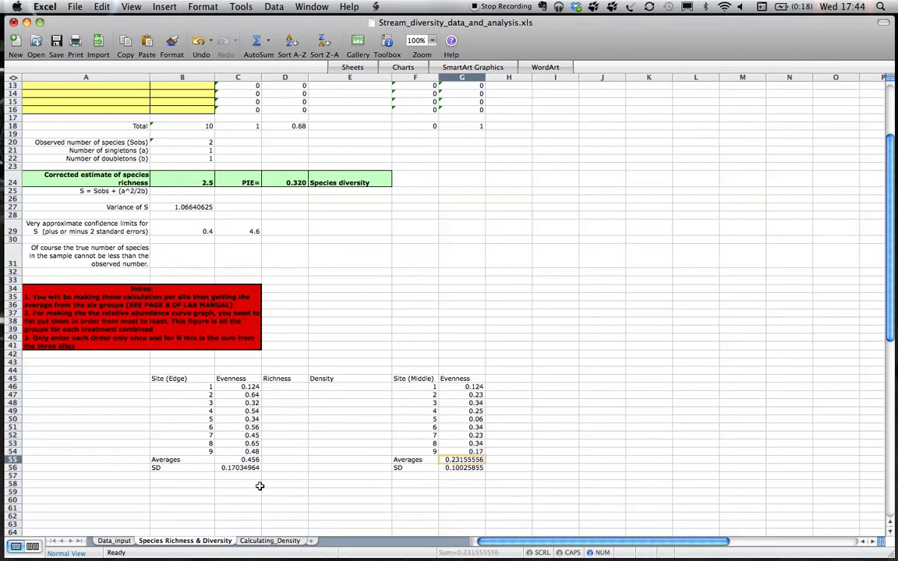
# - Enter the headings "Edge" in I45 and "Middle" in J45 for a summary table
pyautogui.click(556, 377)
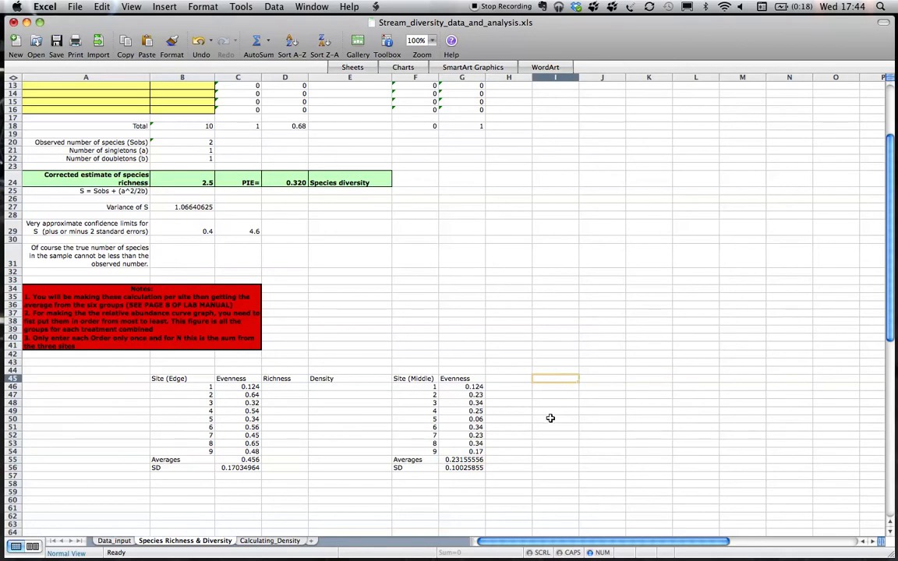
pyautogui.write('Edge')
pyautogui.press('Tab')
pyautogui.write('Middle')
pyautogui.press('Return')
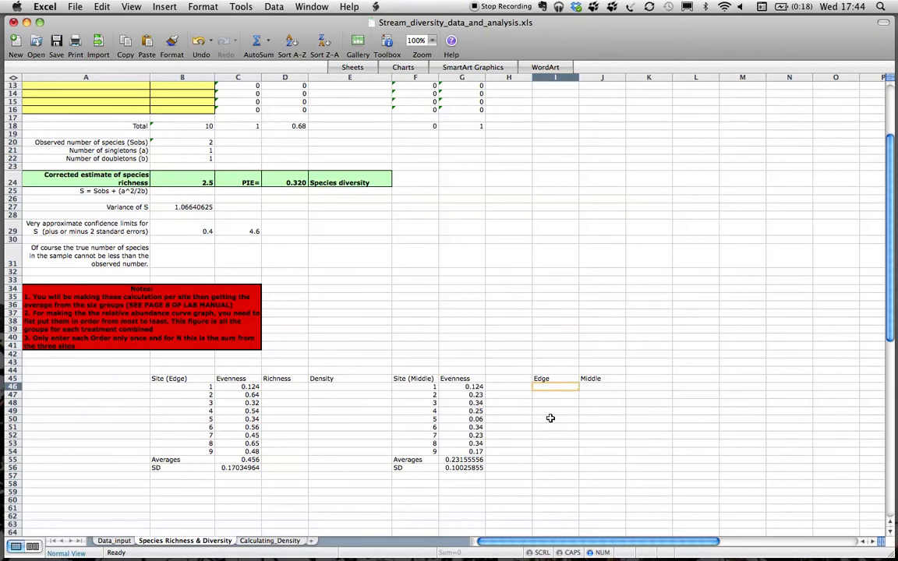
# - Enter the edge average 0.456 in I46 and its standard deviation 0.17 in I47
pyautogui.write('.')
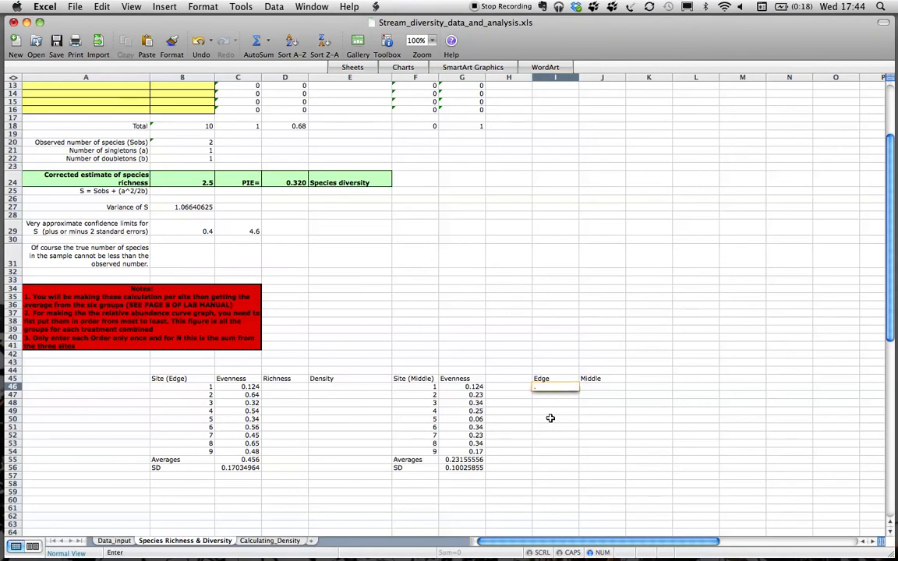
pyautogui.write('456')
pyautogui.press('Return')
pyautogui.write('.17')
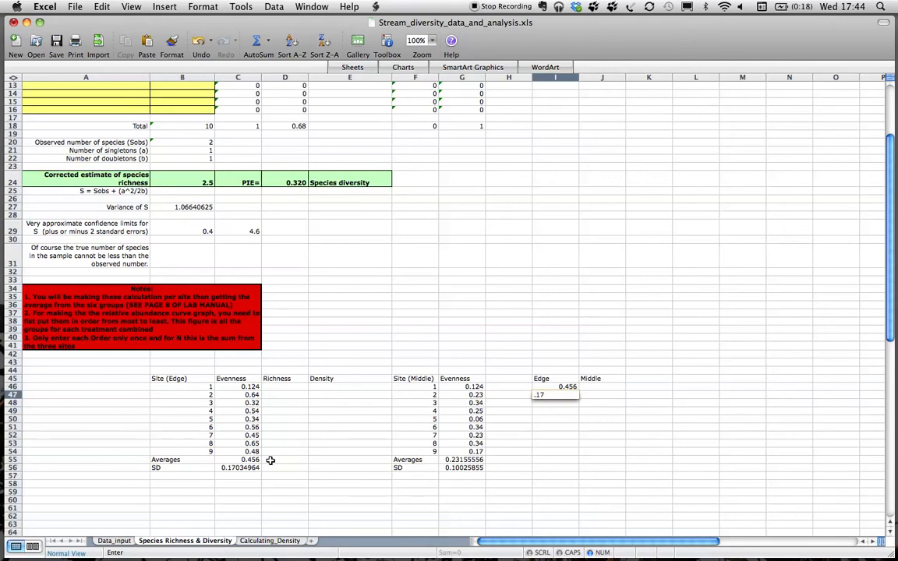
# - Enter the middle average 0.23 in J46 and its standard deviation 0.1 in J47
pyautogui.press('Right')
pyautogui.press('Up')
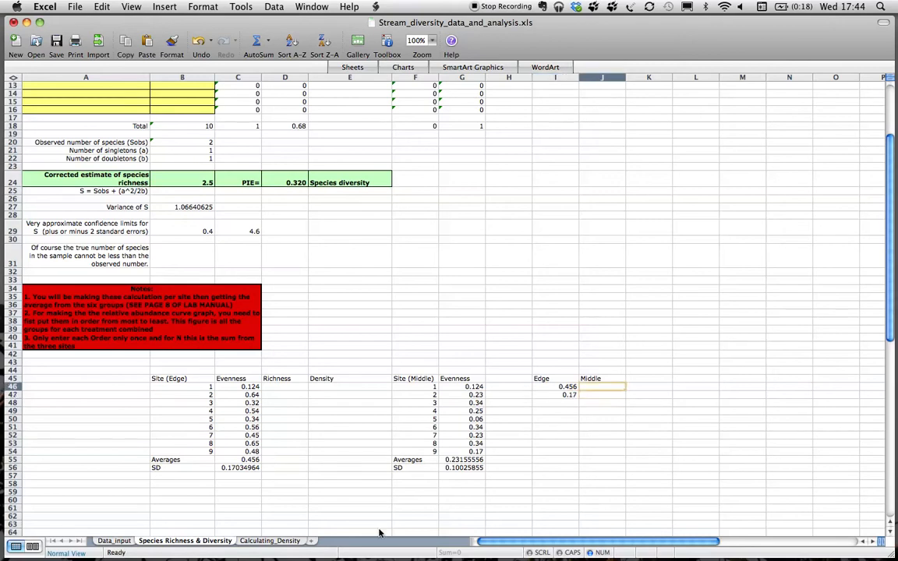
pyautogui.write('.23')
pyautogui.press('Return')
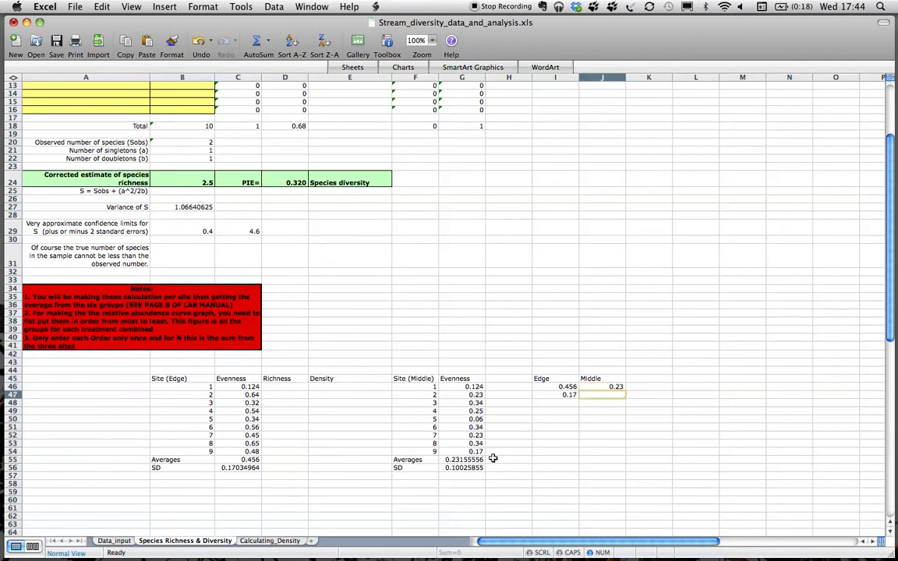
pyautogui.write('.1')
pyautogui.press('Return')
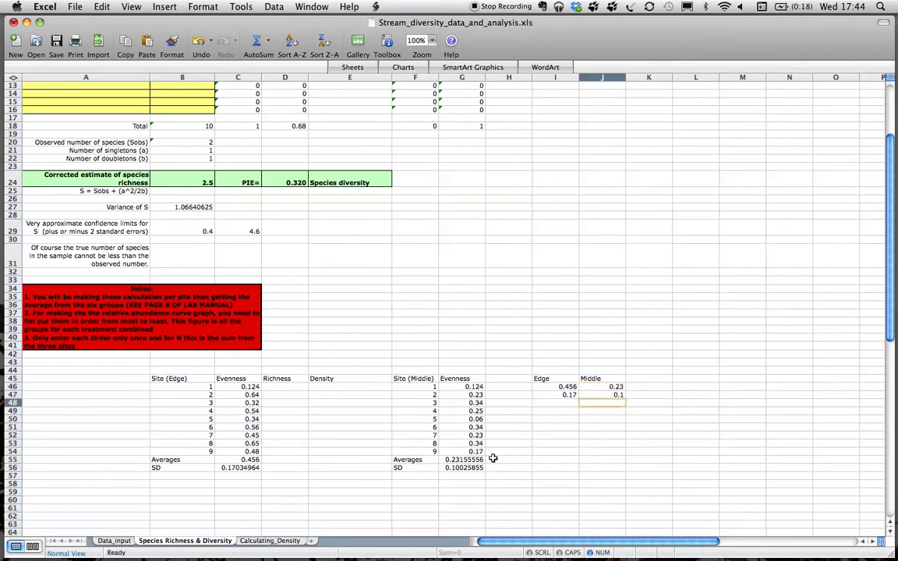
# - Insert a clustered column chart of the Edge and Middle averages (I45:J46) and place it just above the summary table
pyautogui.moveTo(543, 379); pyautogui.dragTo(604, 386)
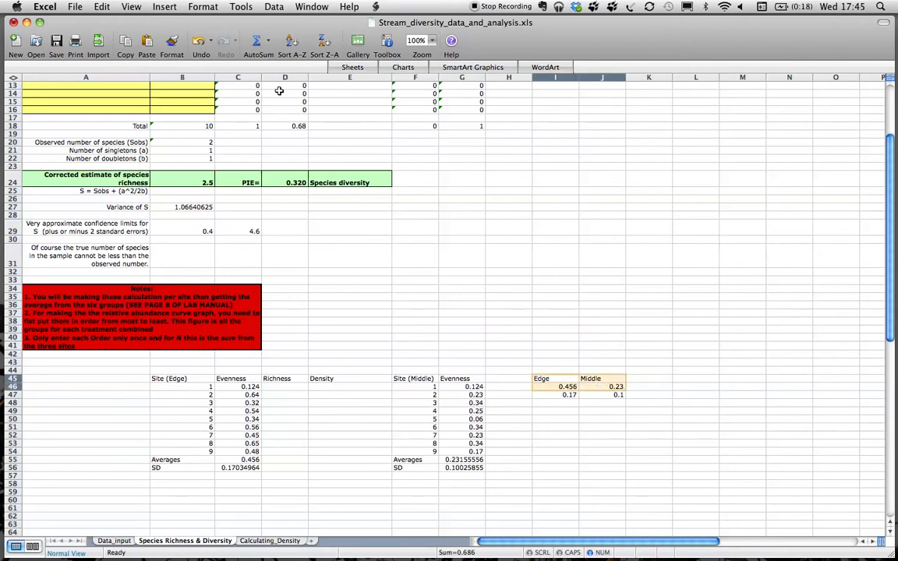
pyautogui.click(164, 7)
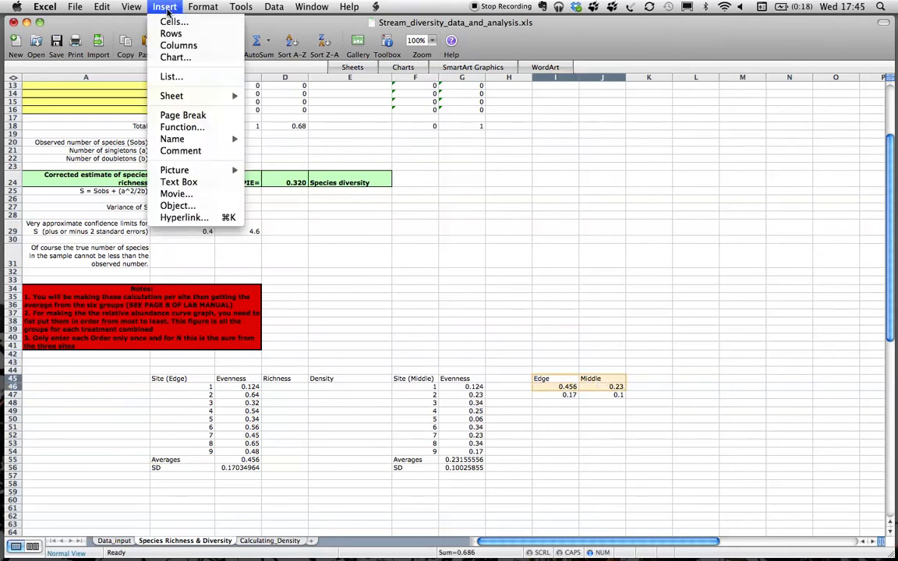
pyautogui.click(166, 53)
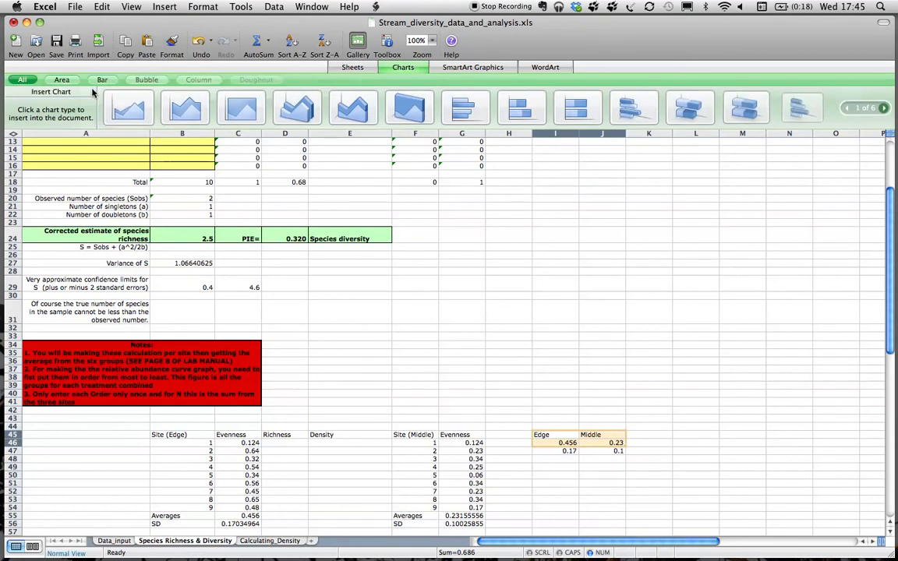
pyautogui.click(189, 80)
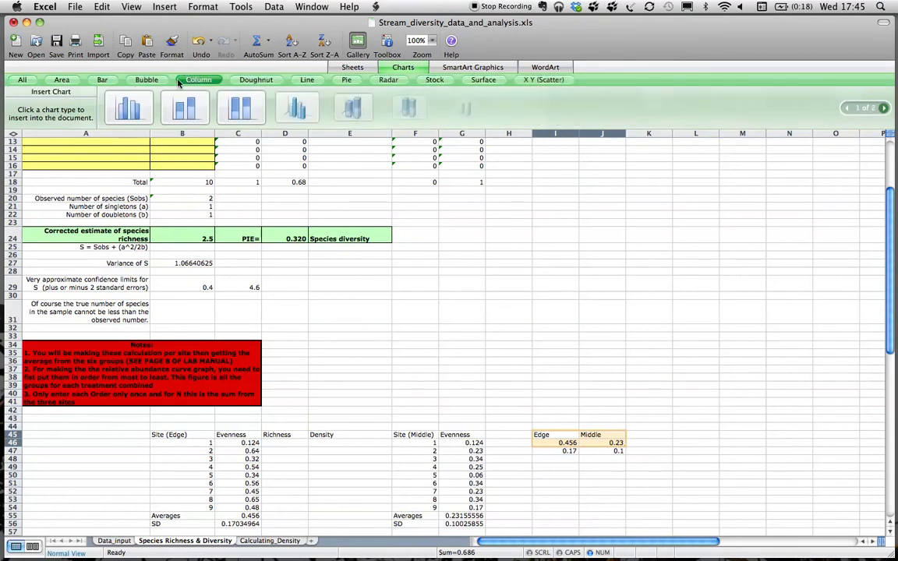
pyautogui.click(130, 108)
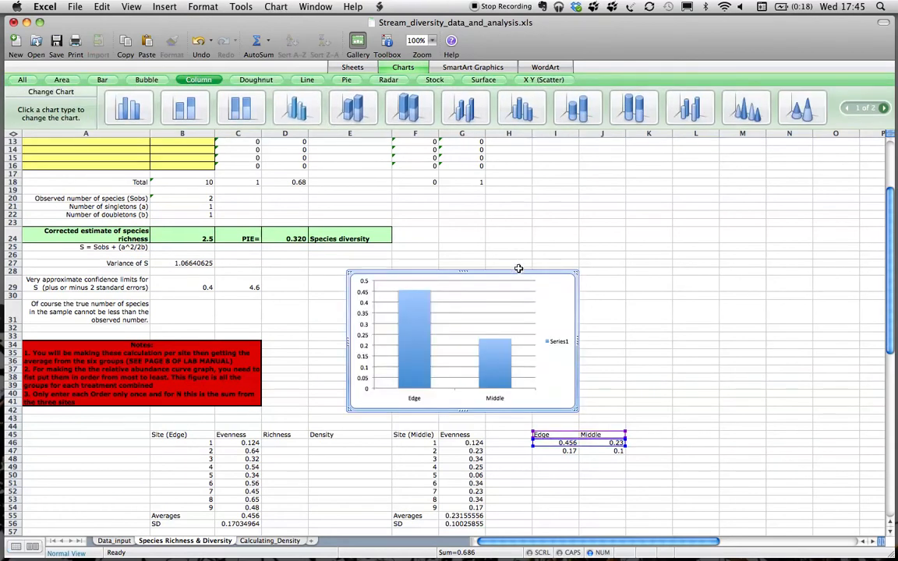
pyautogui.moveTo(517, 270); pyautogui.dragTo(648, 241)
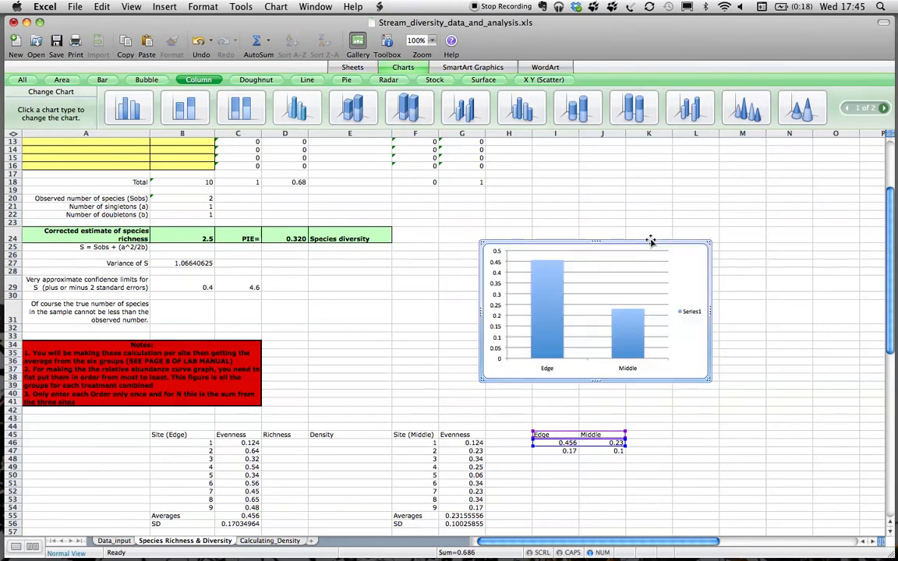
# - Delete the legend and the horizontal gridlines from the column chart
pyautogui.click(692, 314)
pyautogui.press('Delete')
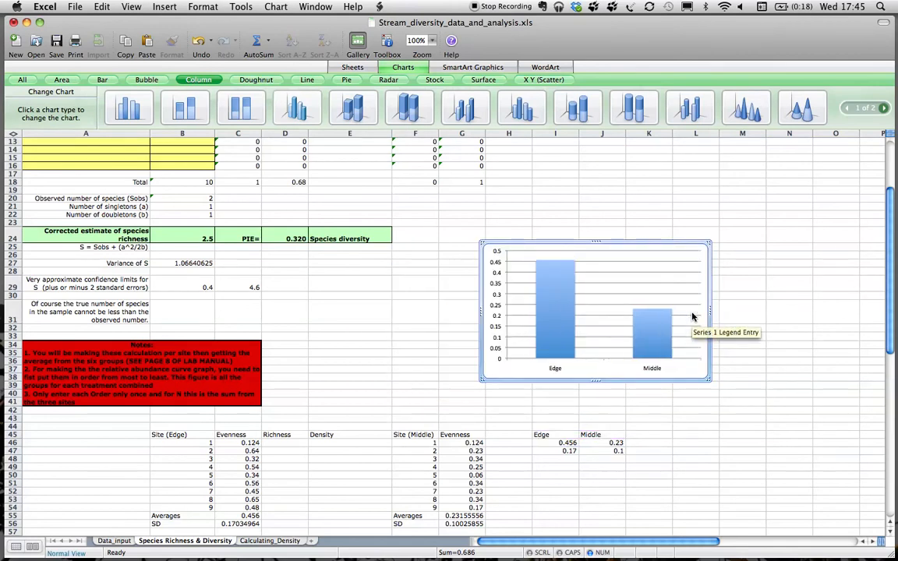
pyautogui.click(678, 297)
pyautogui.press('Delete')
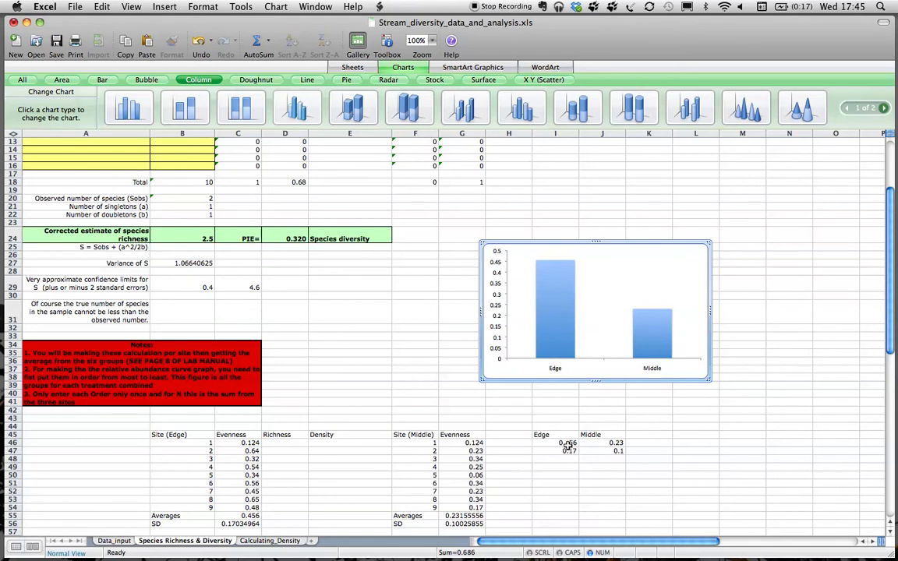
# - Add Y error bars to the chart's columns in both directions with caps and a custom error amount
pyautogui.click(560, 307)
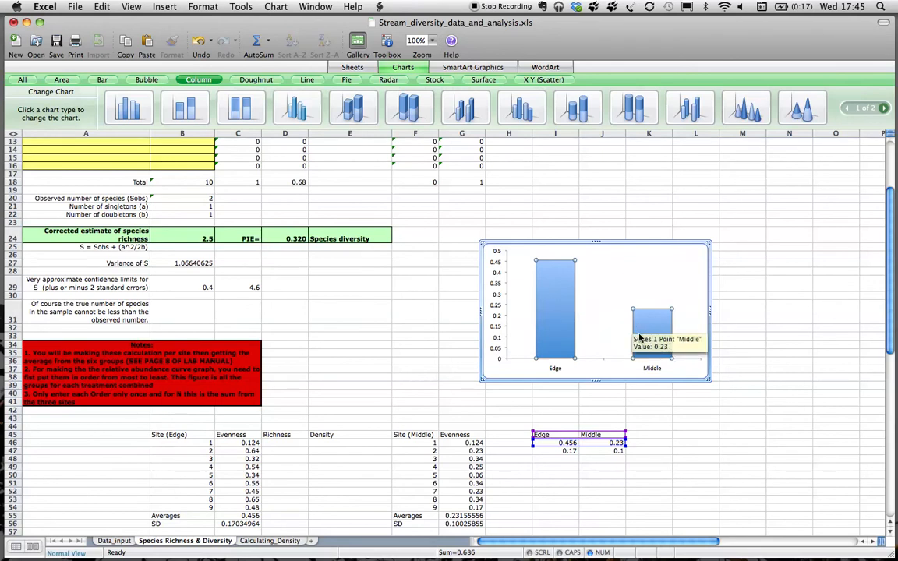
pyautogui.rightClick(571, 307)
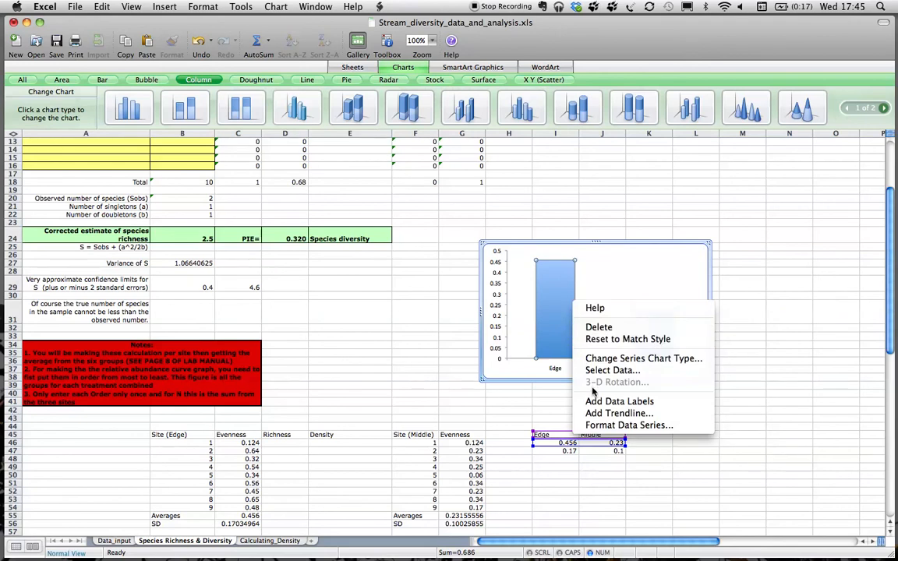
pyautogui.click(616, 425)
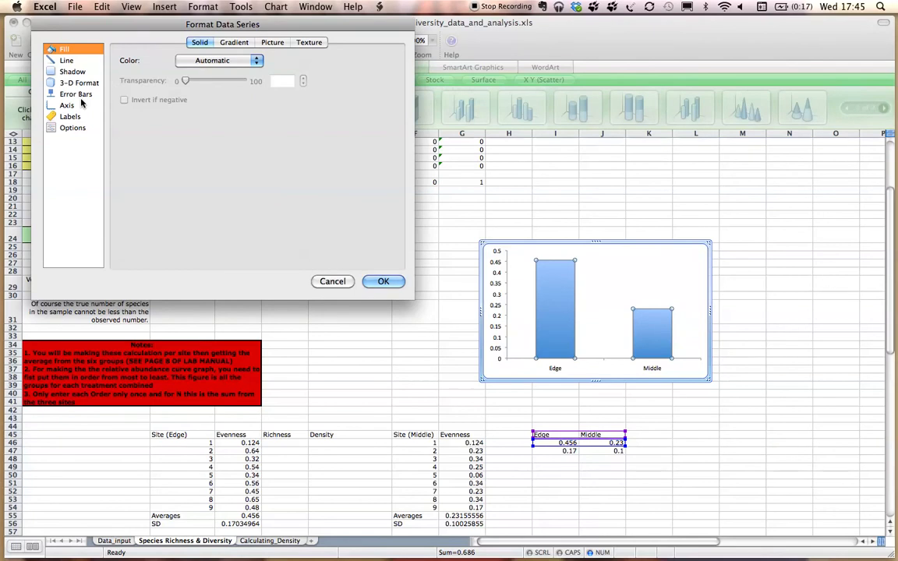
pyautogui.click(81, 95)
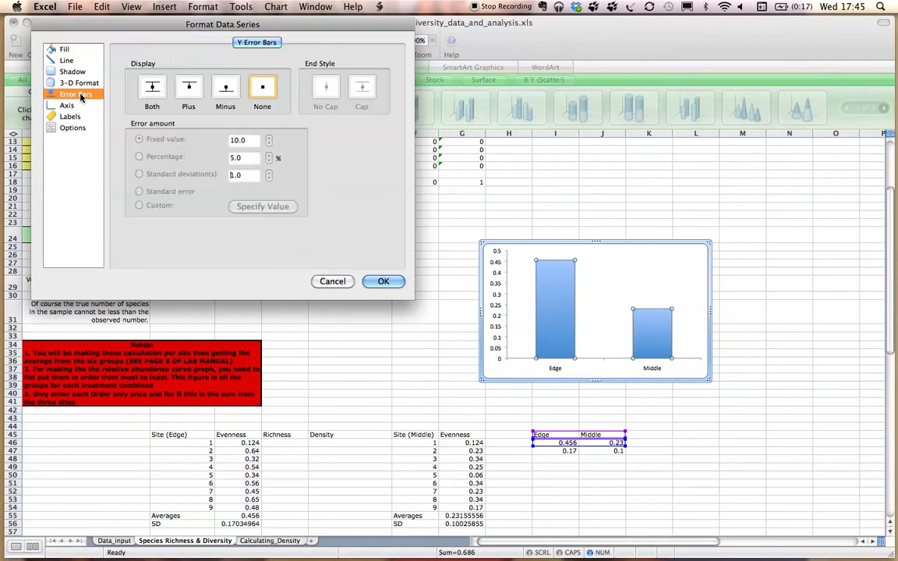
pyautogui.click(151, 89)
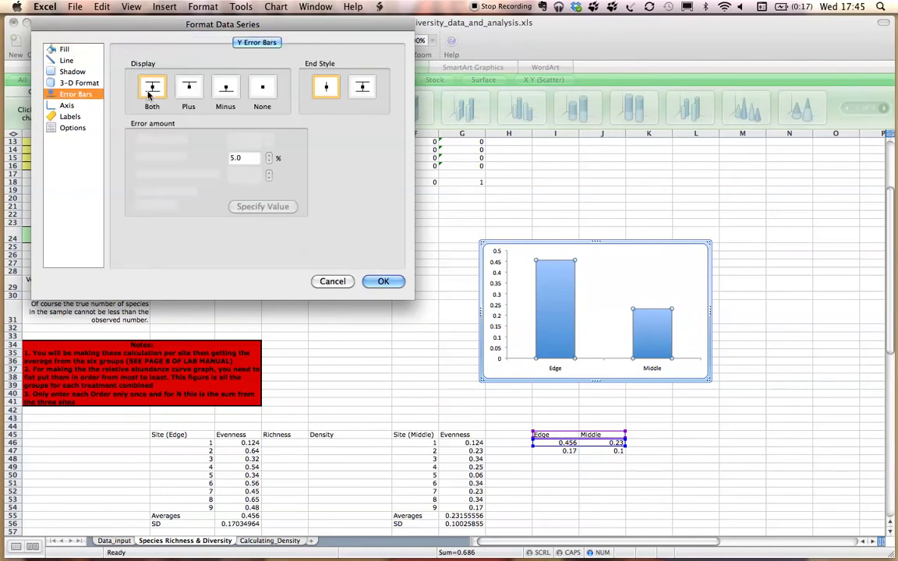
pyautogui.click(367, 87)
pyautogui.click(159, 205)
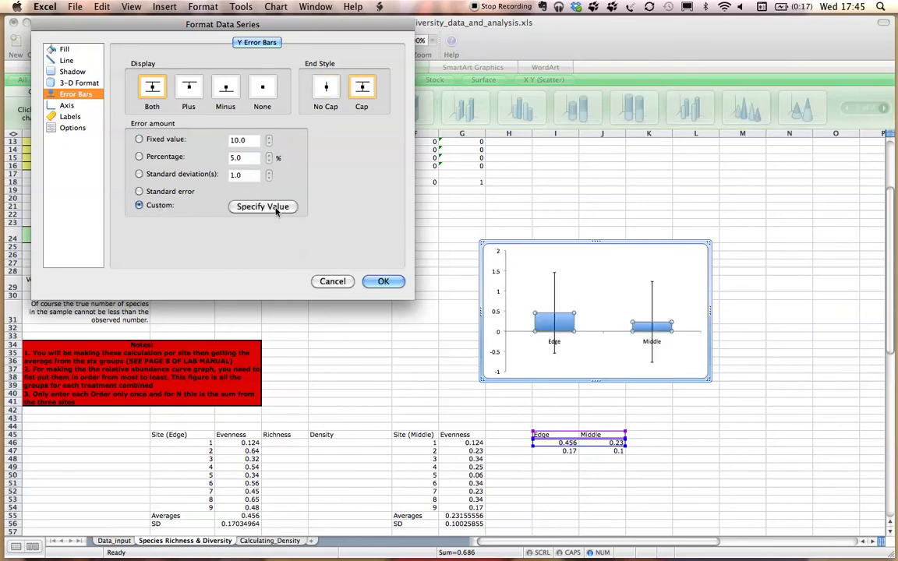
# - Set both the positive and negative custom error values to the standard deviations in I47:J47 and apply the error bars
pyautogui.press('Return')
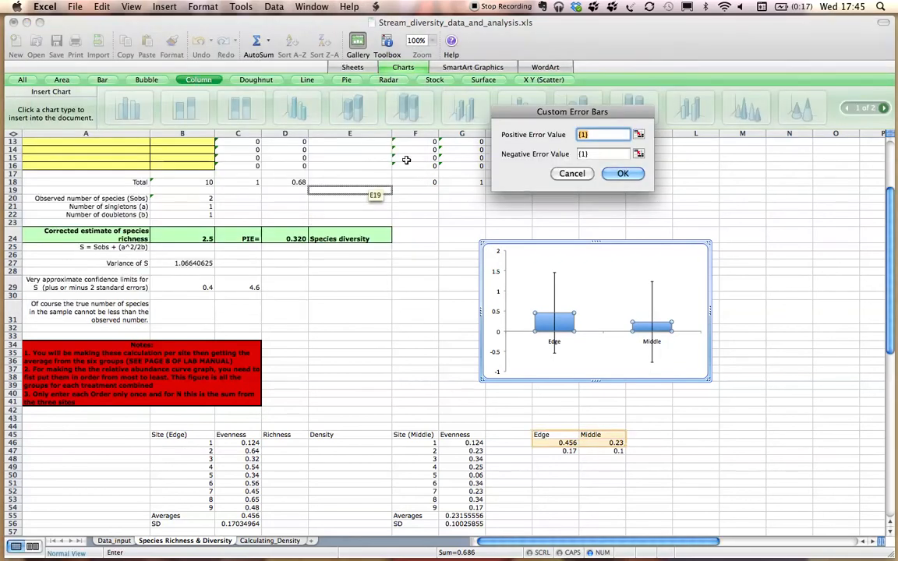
pyautogui.click(639, 136)
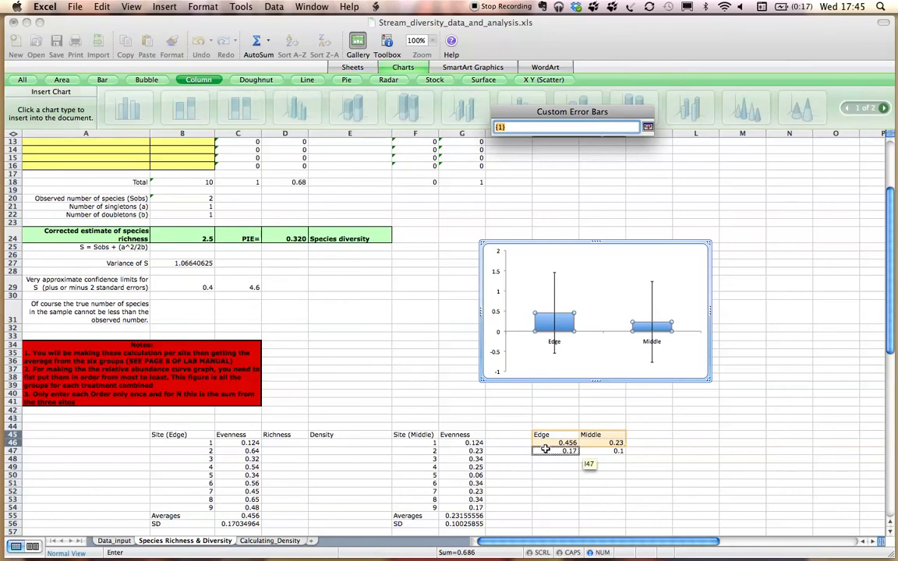
pyautogui.click(562, 451)
pyautogui.moveTo(563, 451); pyautogui.dragTo(597, 452)
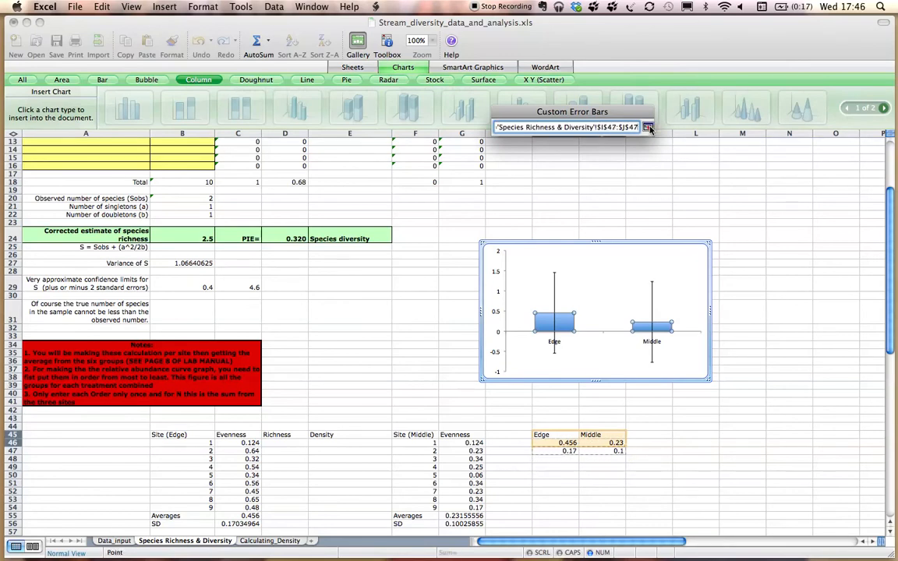
pyautogui.click(648, 128)
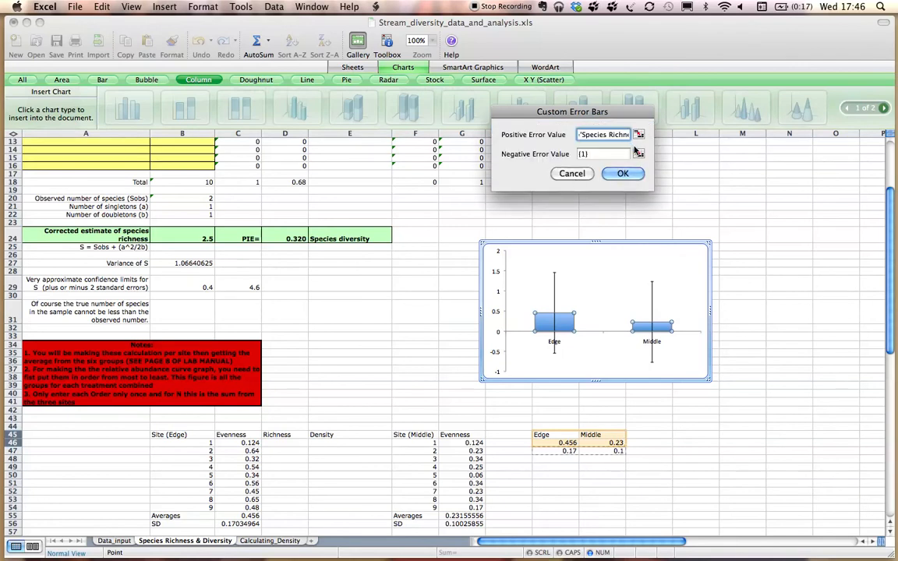
pyautogui.click(639, 154)
pyautogui.click(542, 451)
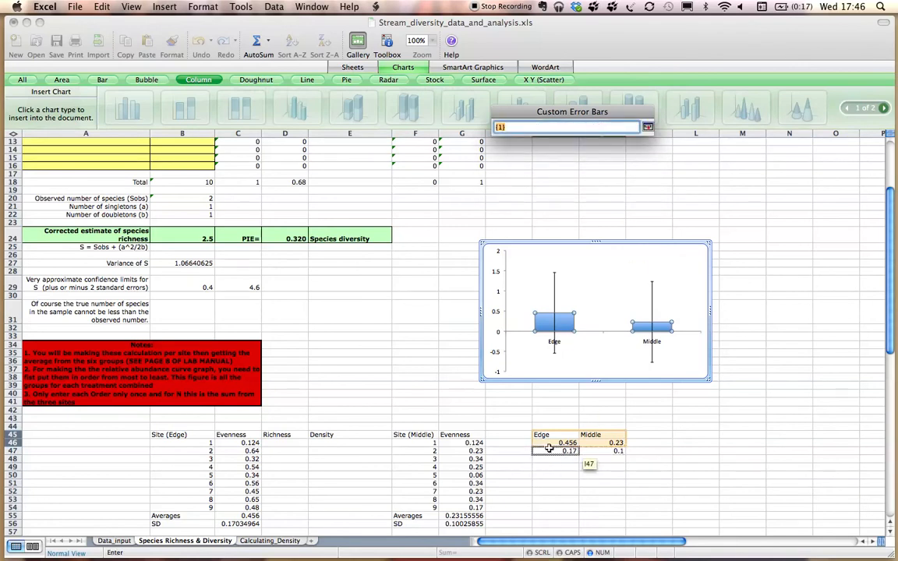
pyautogui.moveTo(596, 456); pyautogui.dragTo(605, 453)
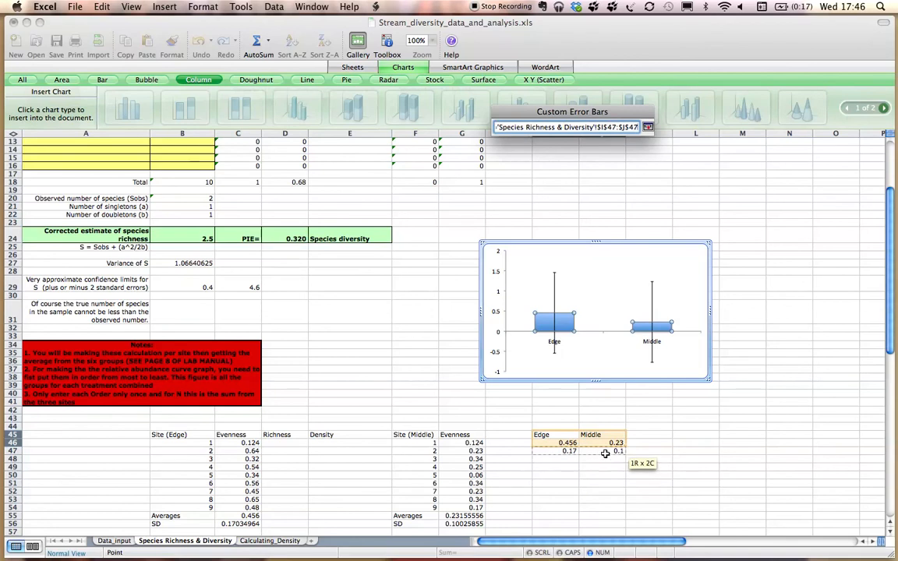
pyautogui.click(649, 130)
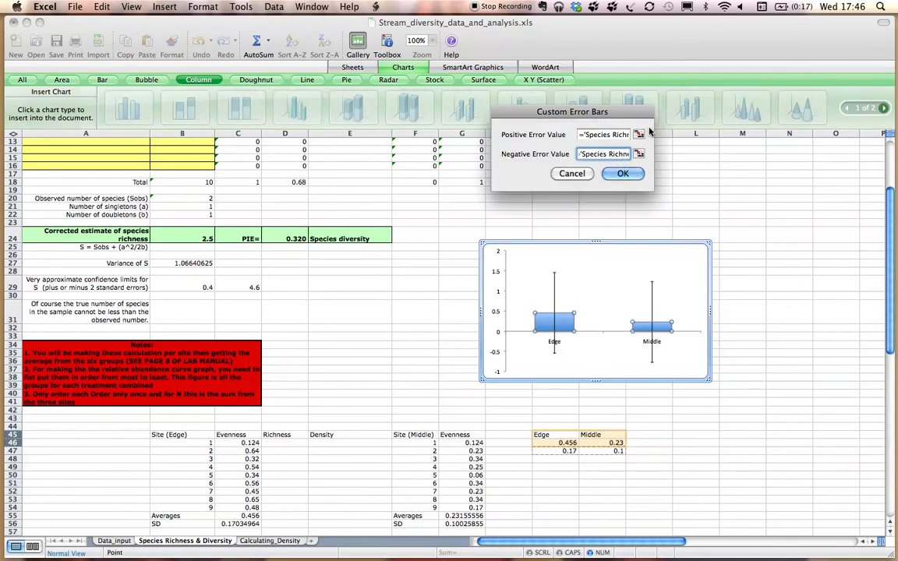
pyautogui.click(632, 175)
pyautogui.click(382, 281)
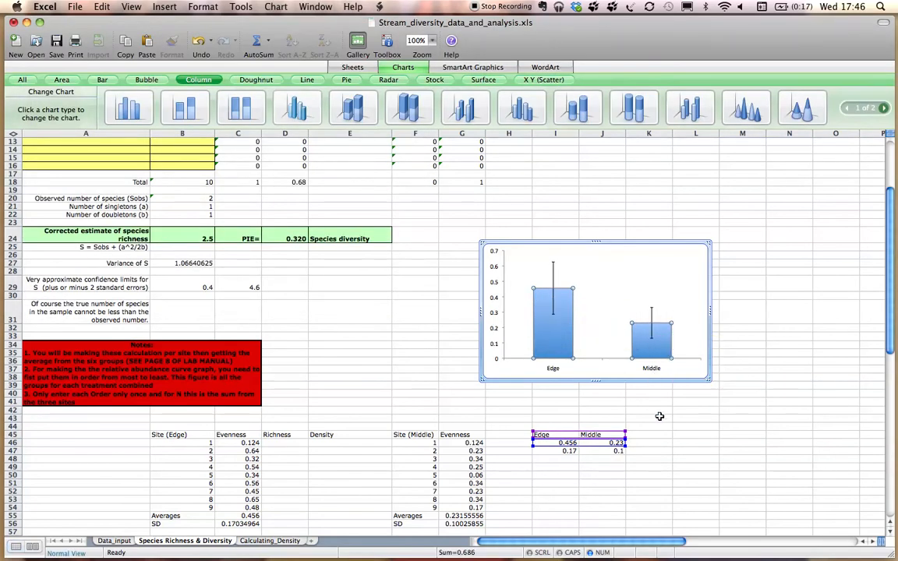
# - Switch to JMP Pro 10, create a new data table and enlarge its window
pyautogui.scroll(-3, 660, 417)
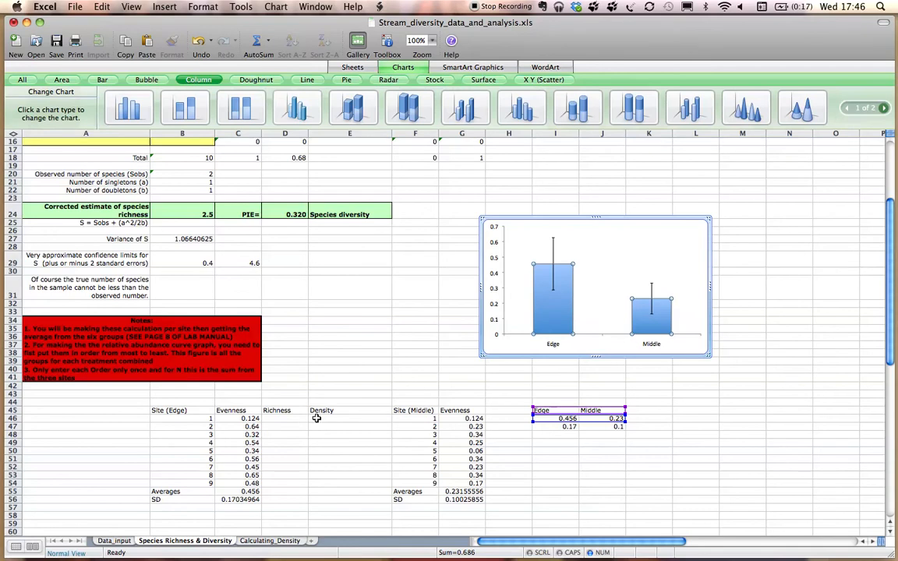
pyautogui.scroll(-5, 317, 419)
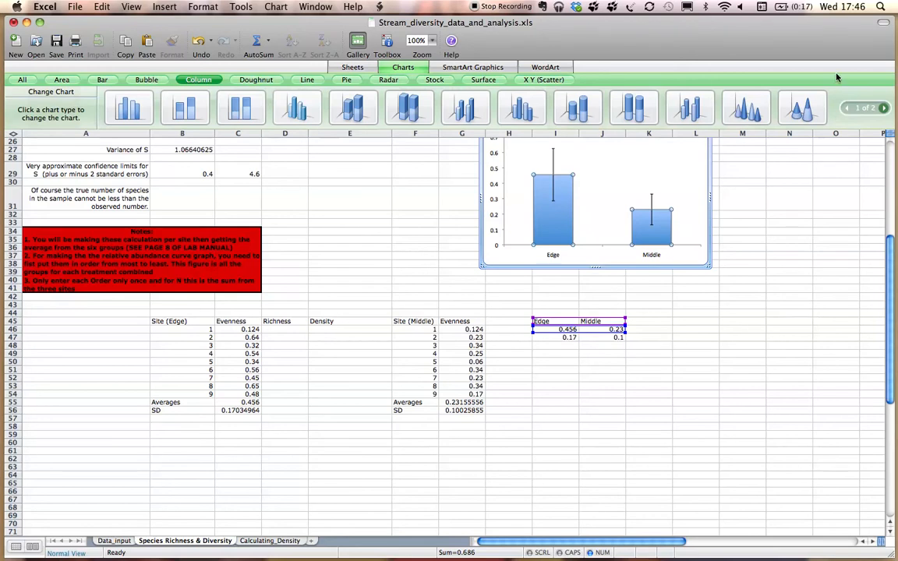
pyautogui.click(880, 9)
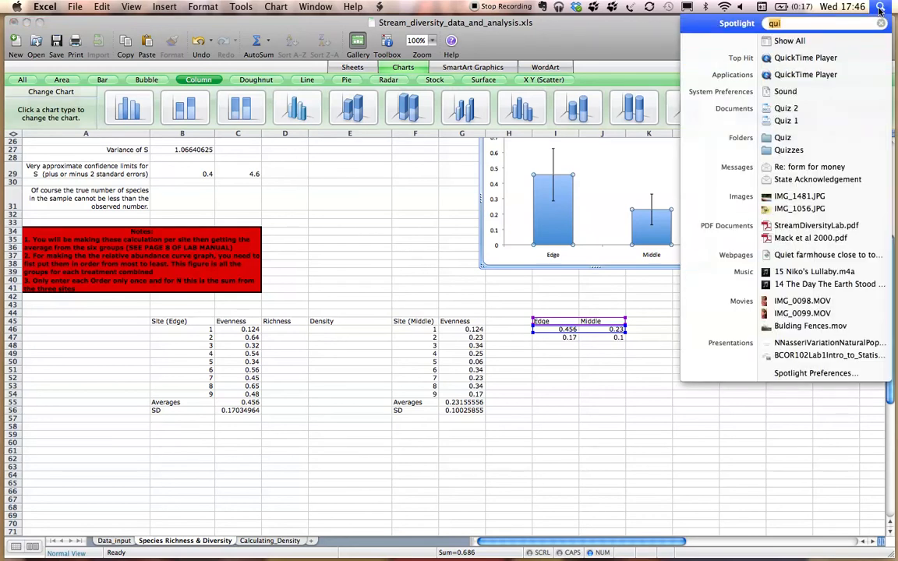
pyautogui.write('jm')
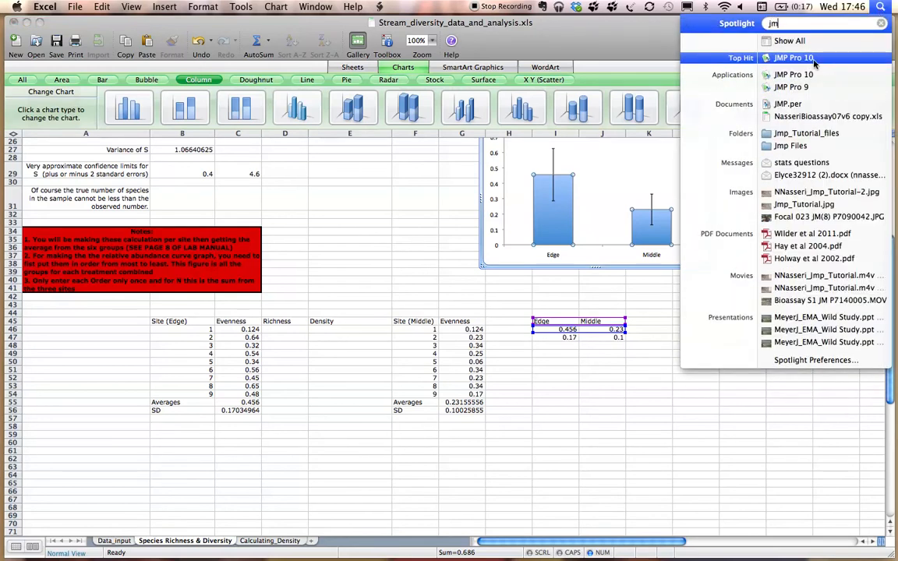
pyautogui.click(814, 64)
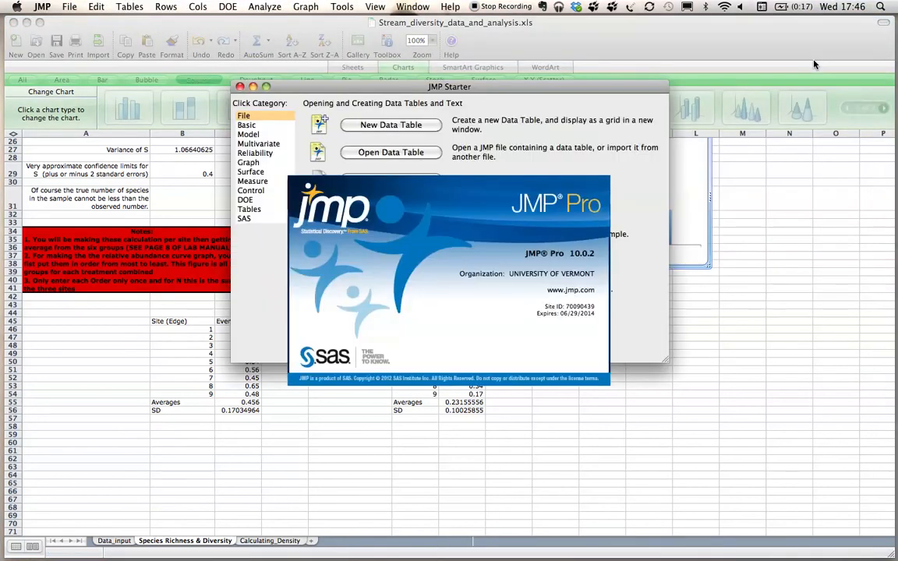
pyautogui.click(418, 127)
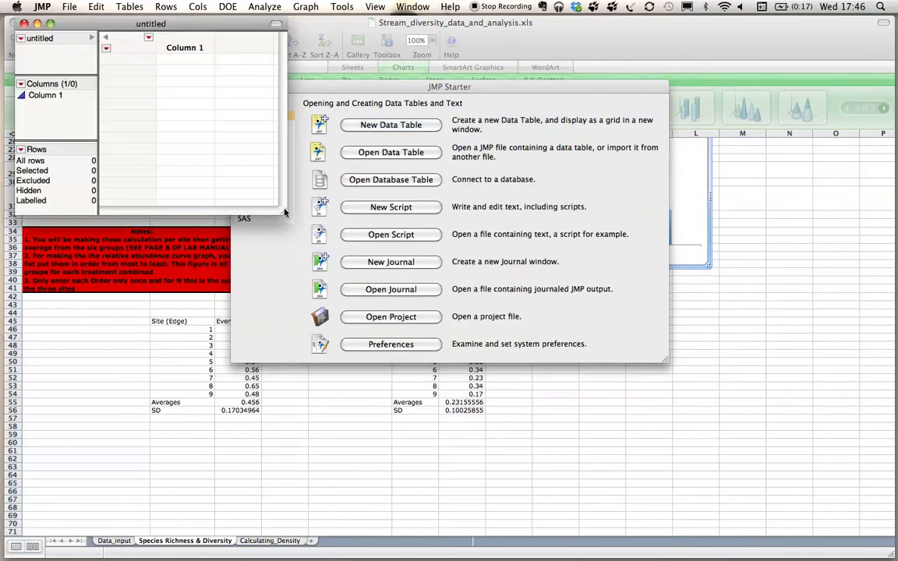
pyautogui.moveTo(284, 213); pyautogui.dragTo(667, 295)
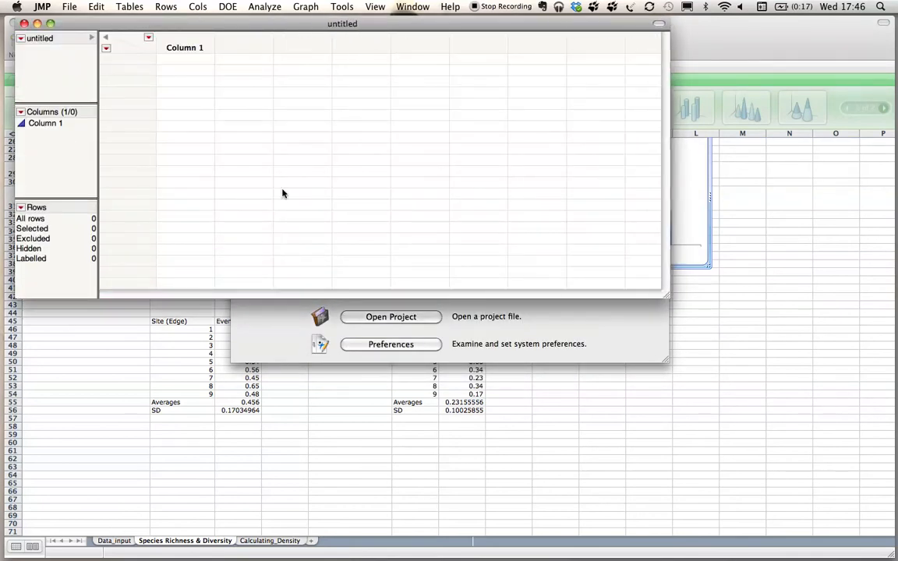
# - Rename the new table's first column as Treatment
pyautogui.doubleClick(185, 46)
pyautogui.write('Treatment')
pyautogui.press('Return')
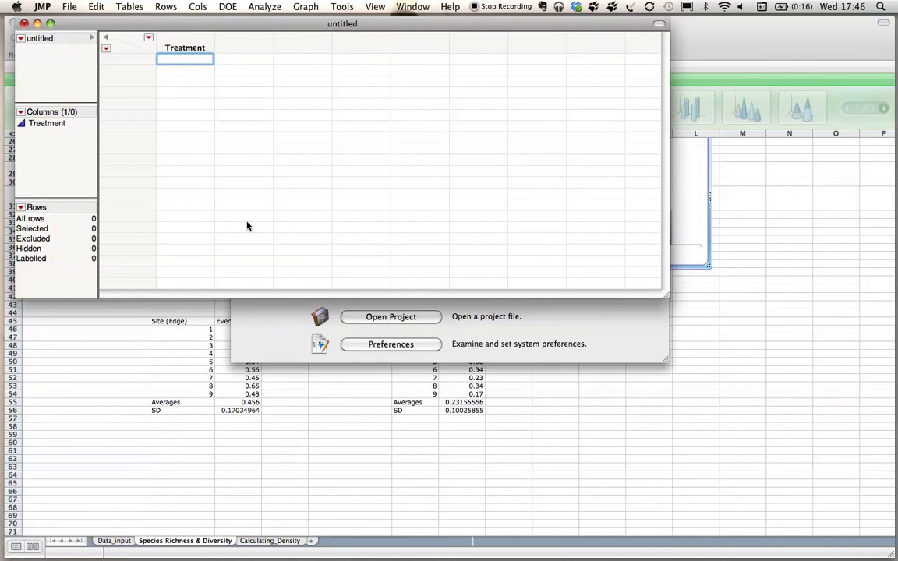
# - Fill rows 1 to 9 of the Treatment column with Edge
pyautogui.write('Edge')
pyautogui.press('Return')
pyautogui.press('Up')
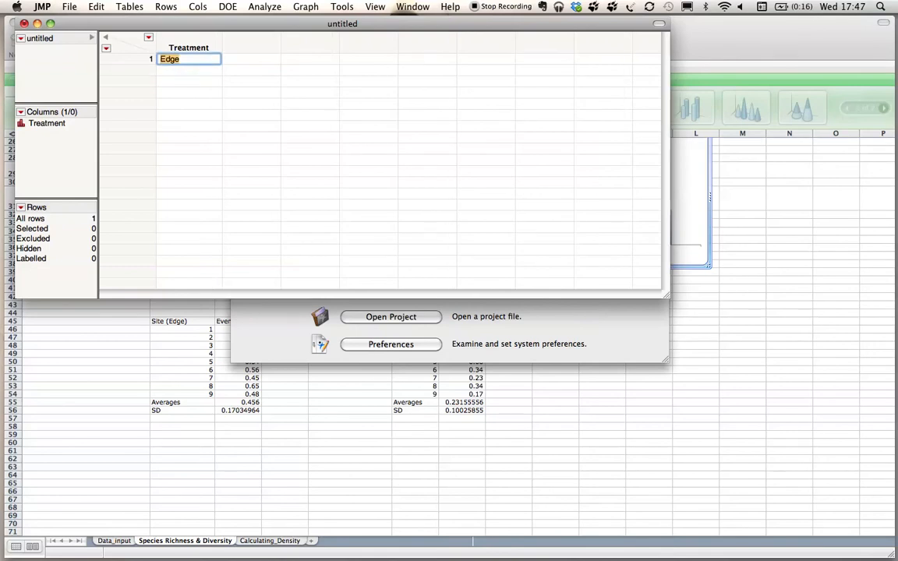
pyautogui.press('super+c')
pyautogui.press('Return')
pyautogui.press('super+v')
pyautogui.press('Return')
pyautogui.press('super+v')
pyautogui.press('Return')
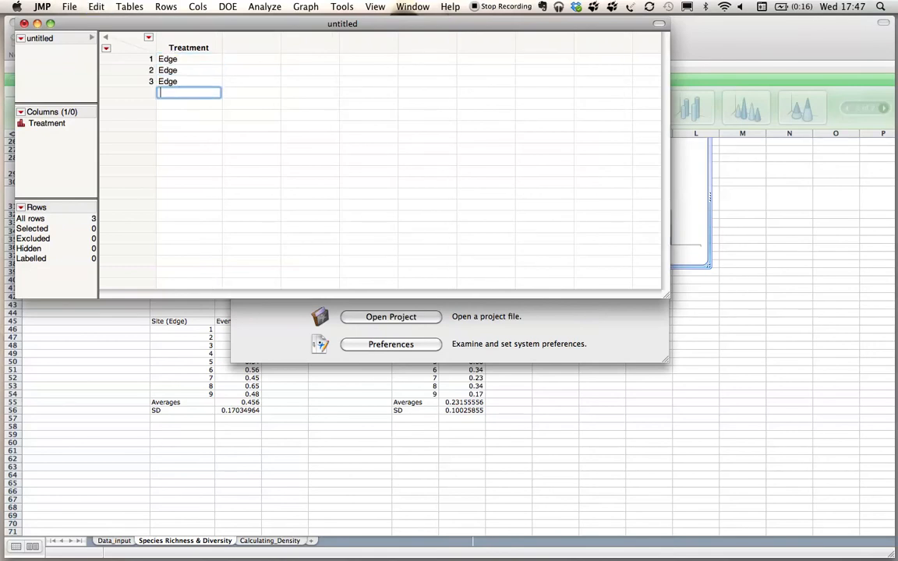
pyautogui.press('super+v')
pyautogui.press('Return')
pyautogui.press('super+v')
pyautogui.press('Return')
pyautogui.press('super+v')
pyautogui.press('Return')
pyautogui.press('super+v')
pyautogui.press('Return')
pyautogui.press('super+v')
pyautogui.press('Return')
pyautogui.press('super+v')
pyautogui.press('Return')
# - Fill rows 10 to 18 of the Treatment column with Middle
pyautogui.write('Middle')
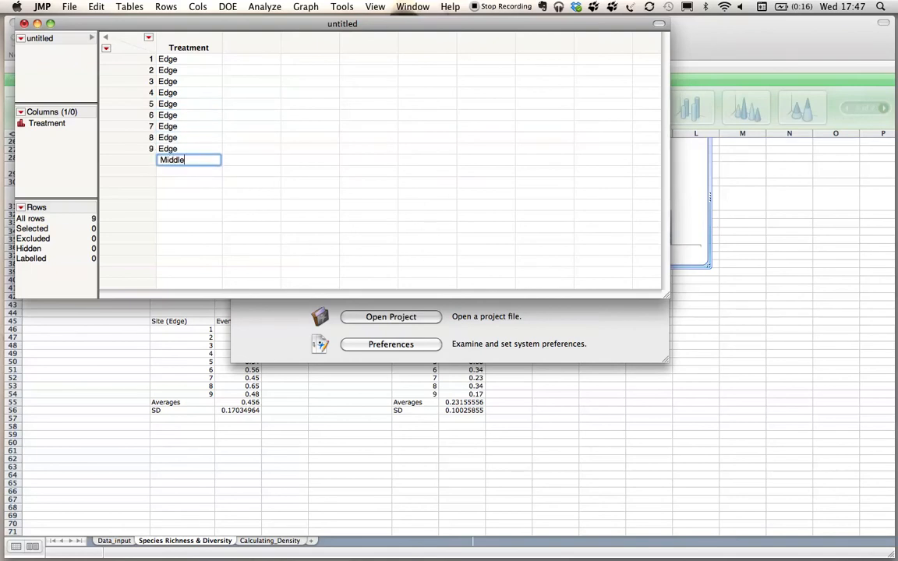
pyautogui.press('Return')
pyautogui.press('Up')
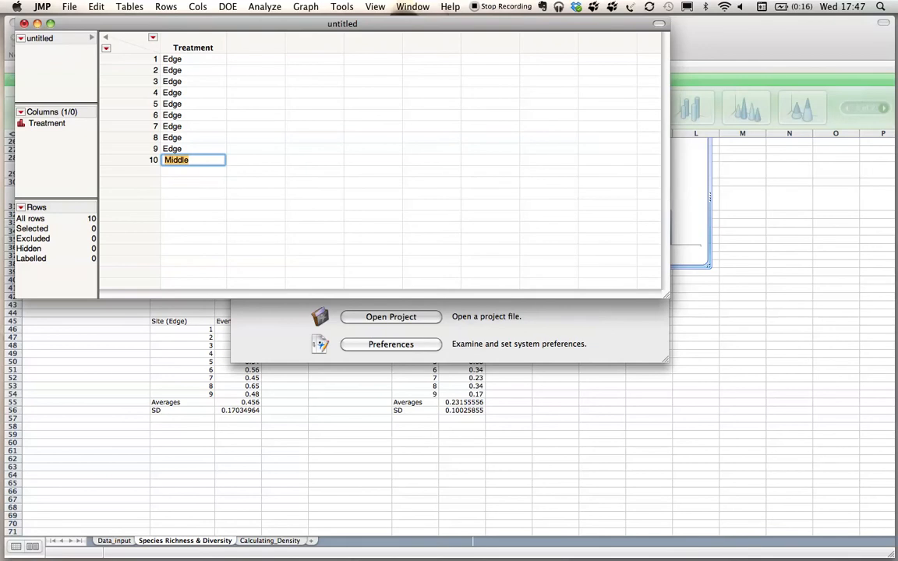
pyautogui.press('super+c')
pyautogui.press('Return')
pyautogui.press('super+v')
pyautogui.press('Return')
pyautogui.press('super+v')
pyautogui.press('Return')
pyautogui.press('super+v')
pyautogui.press('Return')
pyautogui.press('super+v')
pyautogui.press('Return')
pyautogui.press('super+v')
pyautogui.press('Return')
pyautogui.press('super+v')
pyautogui.press('super+v')
pyautogui.press('BackSpace')
pyautogui.press('BackSpace')
pyautogui.press('BackSpace')
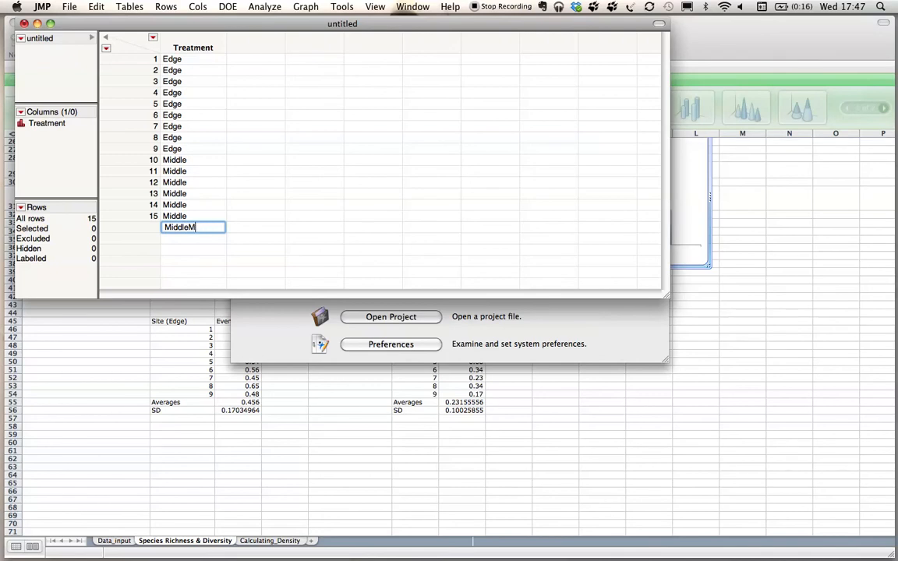
pyautogui.press('Return')
pyautogui.press('super+v')
pyautogui.press('Return')
pyautogui.press('super+v')
pyautogui.press('Return')
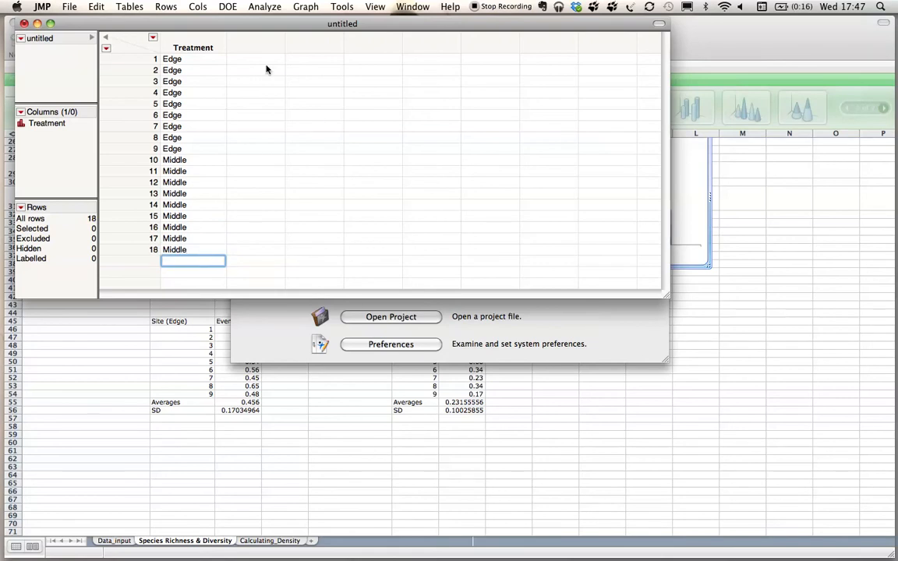
# - Add a second column to the data table and name it Evenness
pyautogui.doubleClick(250, 50)
pyautogui.click(251, 49)
pyautogui.click(252, 45)
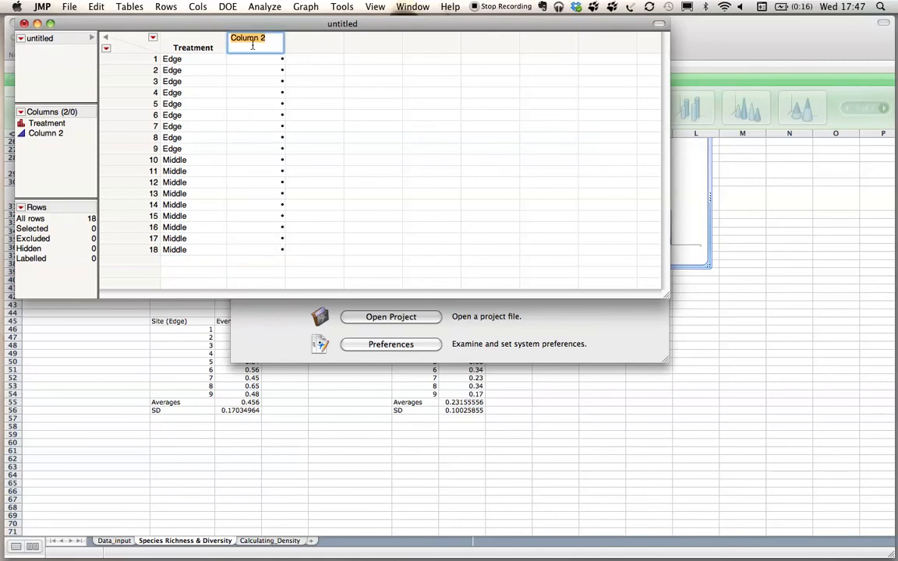
pyautogui.write('Evenness')
pyautogui.click(249, 80)
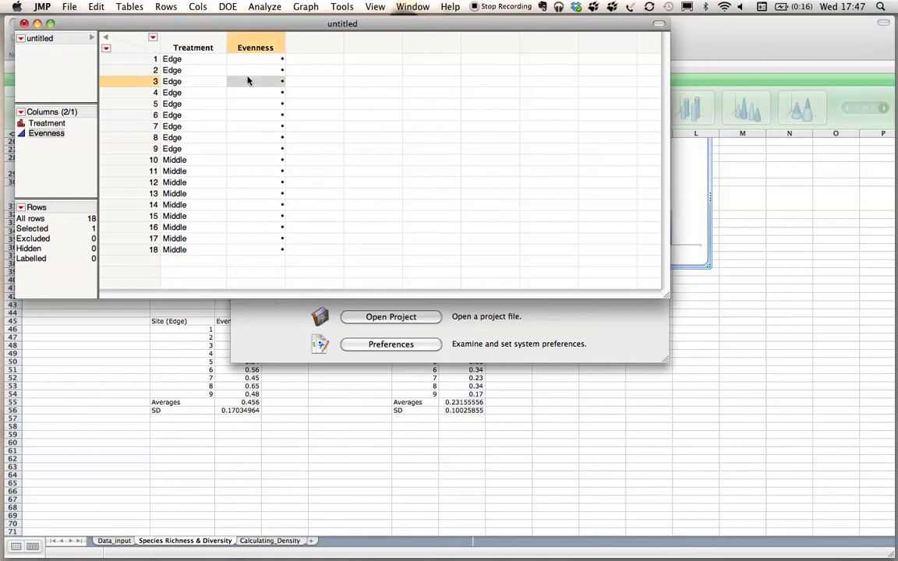
# - Copy the edge evenness values C46:C54 from the Excel sheet into rows 1 to 9 of the JMP table's Evenness column
pyautogui.click(152, 388)
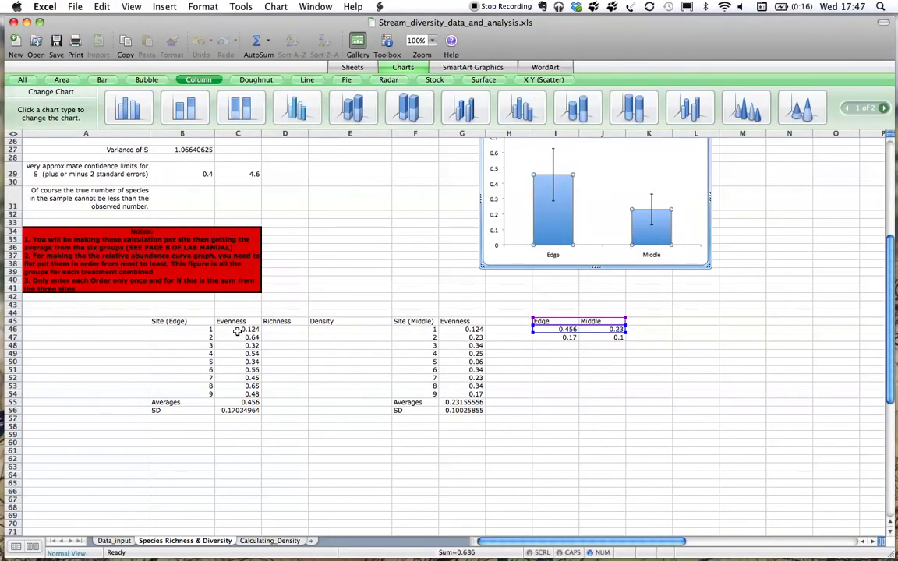
pyautogui.moveTo(245, 330); pyautogui.dragTo(248, 396)
pyautogui.press('super+c')
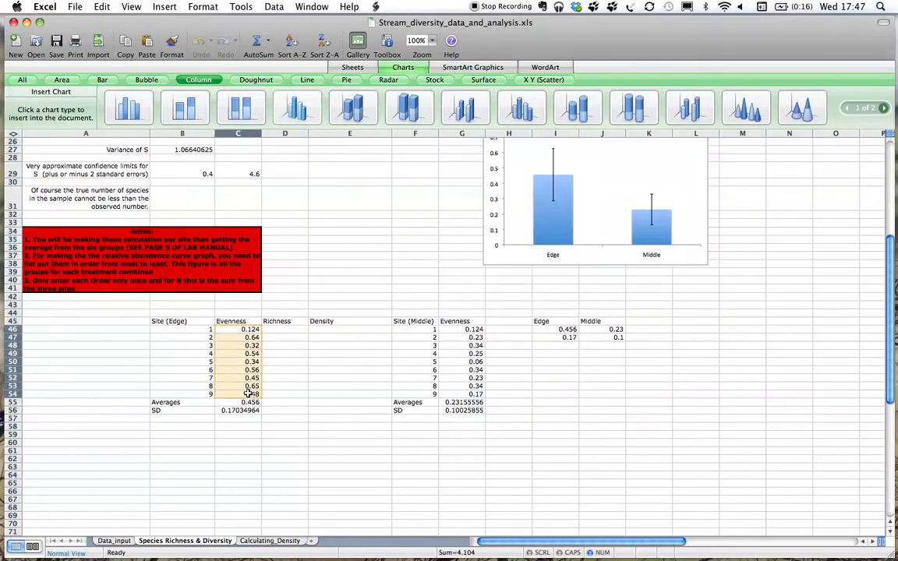
pyautogui.press('F3')
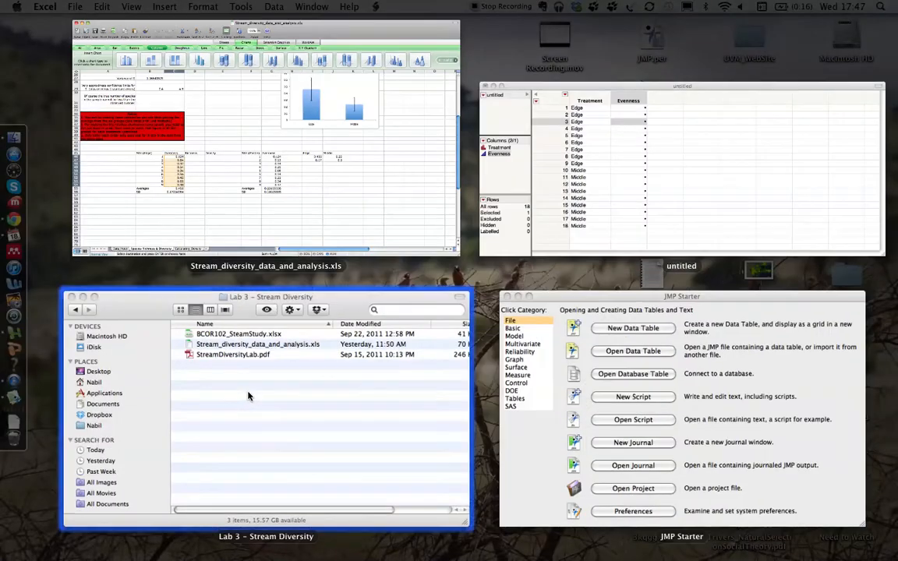
pyautogui.click(560, 211)
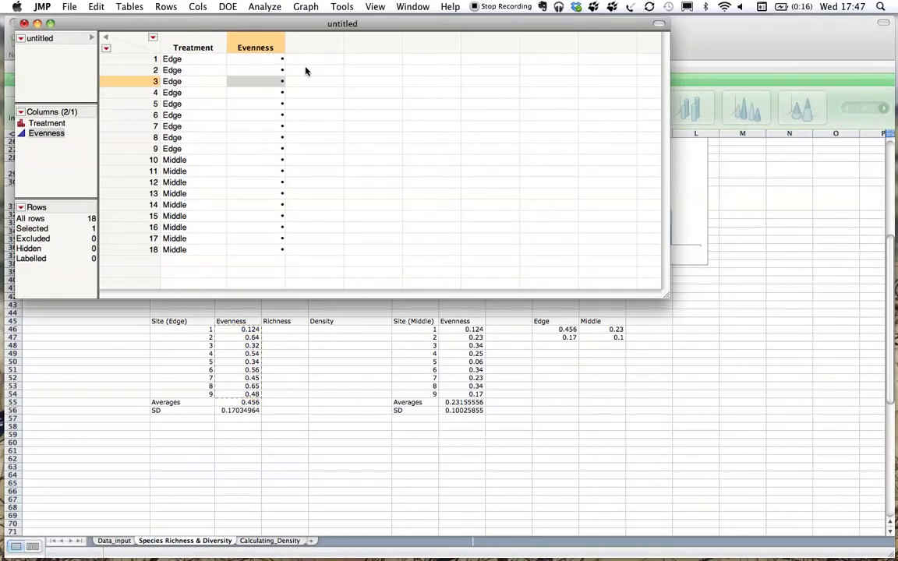
pyautogui.click(282, 61)
pyautogui.click(277, 60)
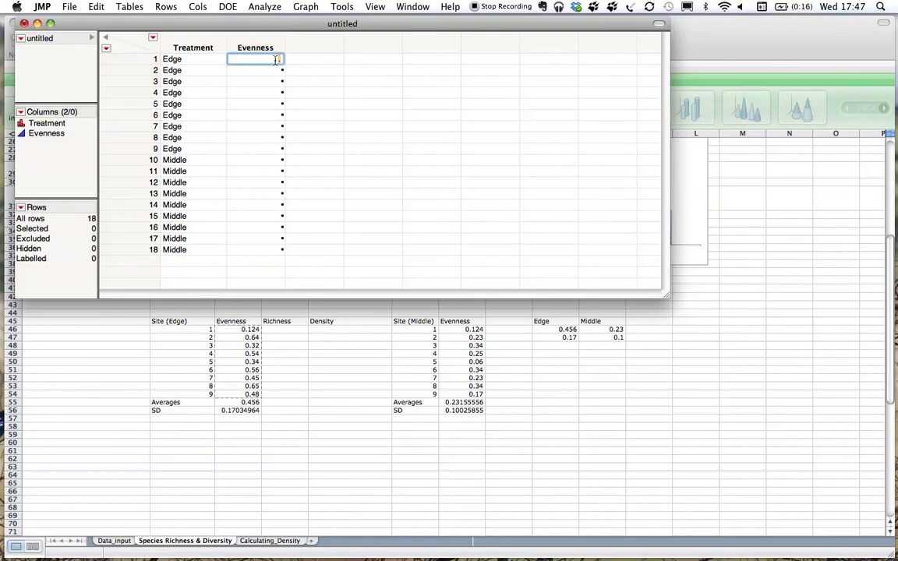
pyautogui.press('super+v')
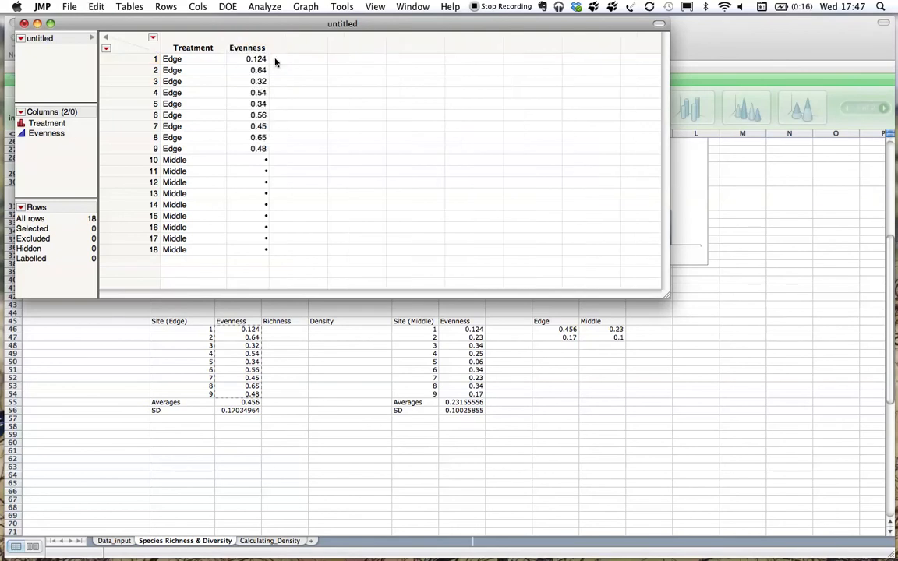
# - Copy the middle evenness values G46:G54 from the Excel sheet into rows 10 to 18 of the JMP table's Evenness column
pyautogui.click(304, 358)
pyautogui.moveTo(461, 330); pyautogui.dragTo(466, 393)
pyautogui.press('super+c')
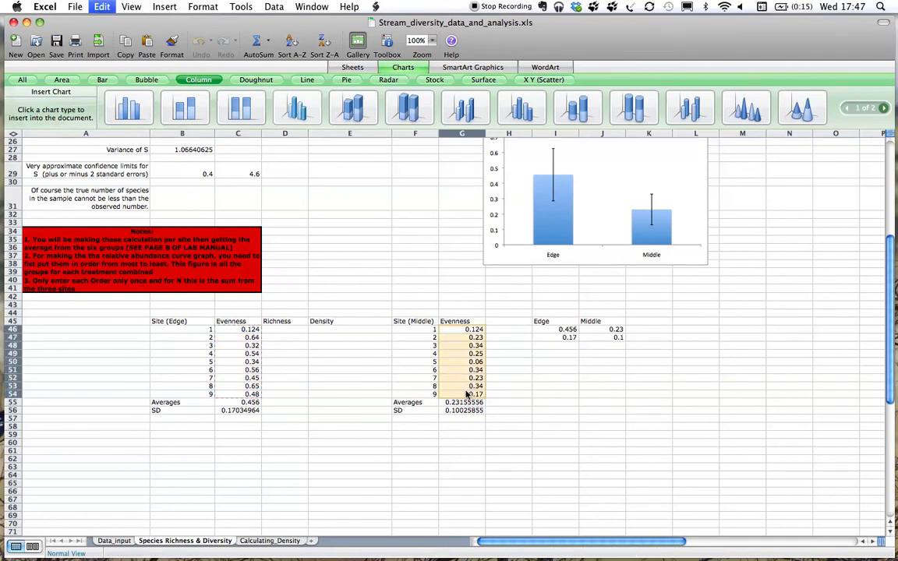
pyautogui.press('F9')
pyautogui.click(589, 175)
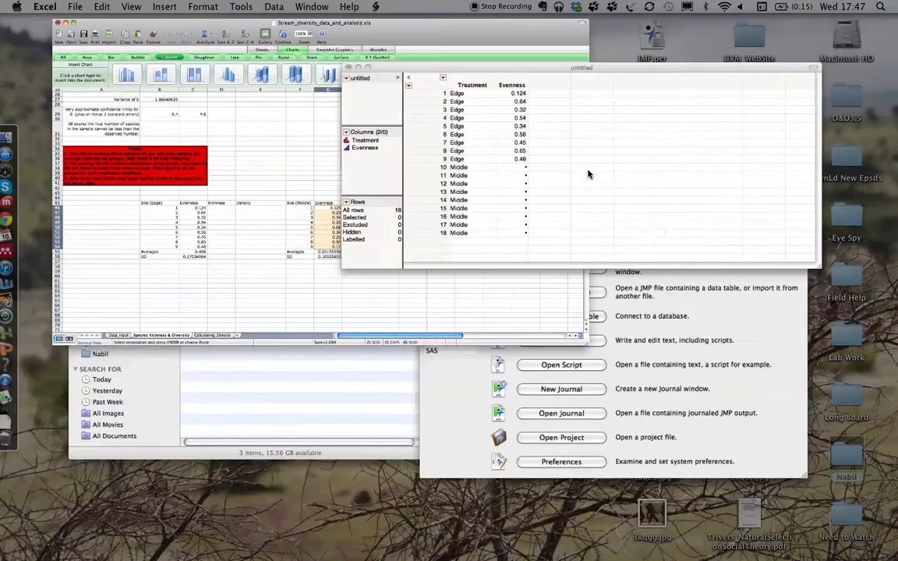
pyautogui.click(248, 161)
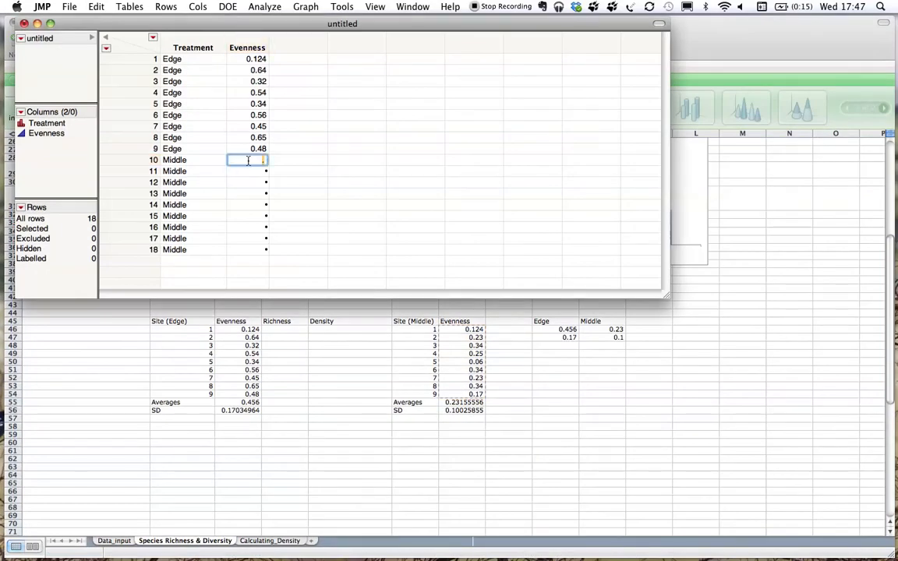
pyautogui.press('super+v')
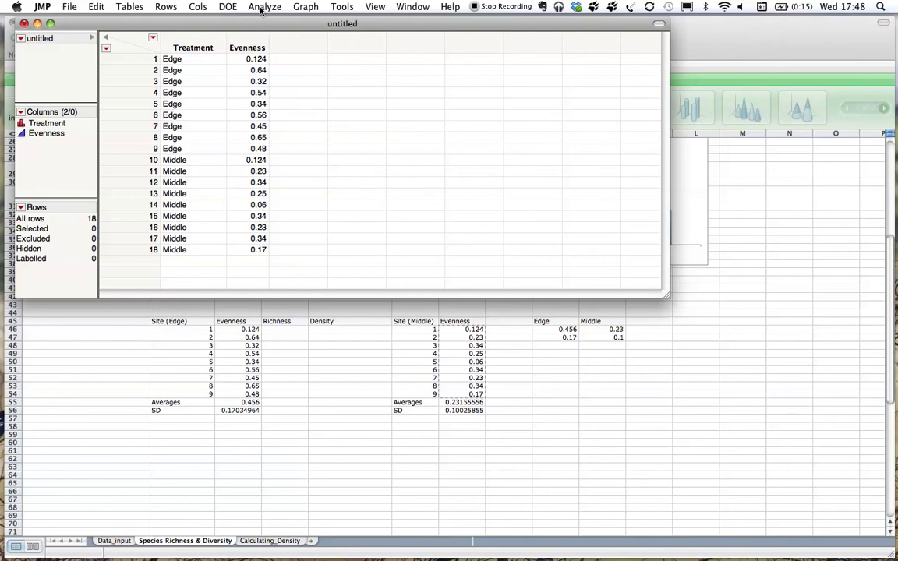
# - Run a Fit Y by X analysis with Evenness as the Y response and Treatment as the X factor, keeping the data table uncovered
pyautogui.click(263, 7)
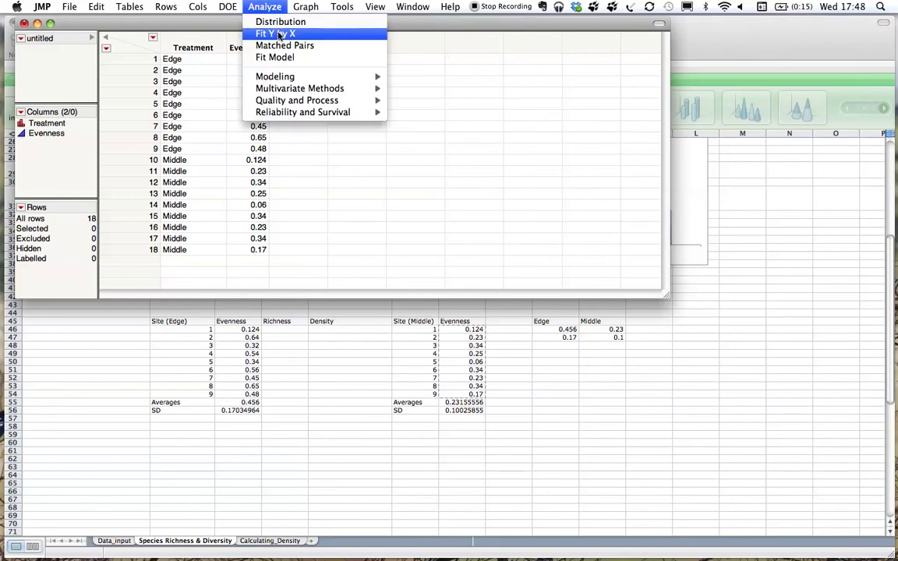
pyautogui.click(279, 35)
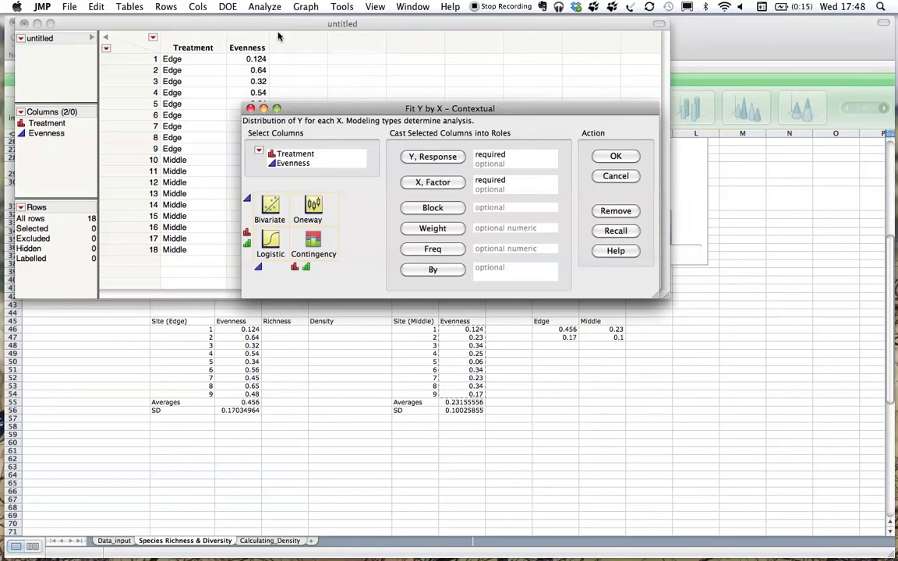
pyautogui.click(310, 155)
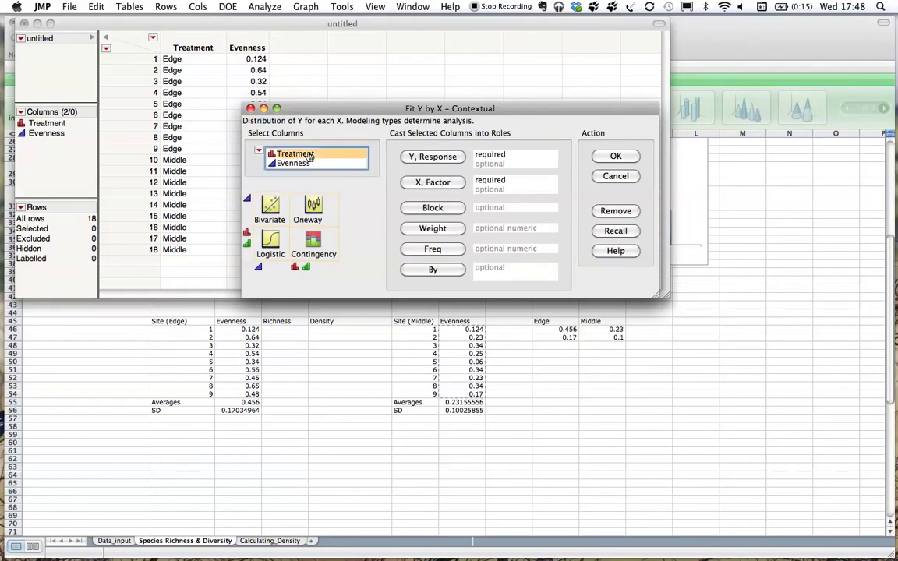
pyautogui.click(429, 182)
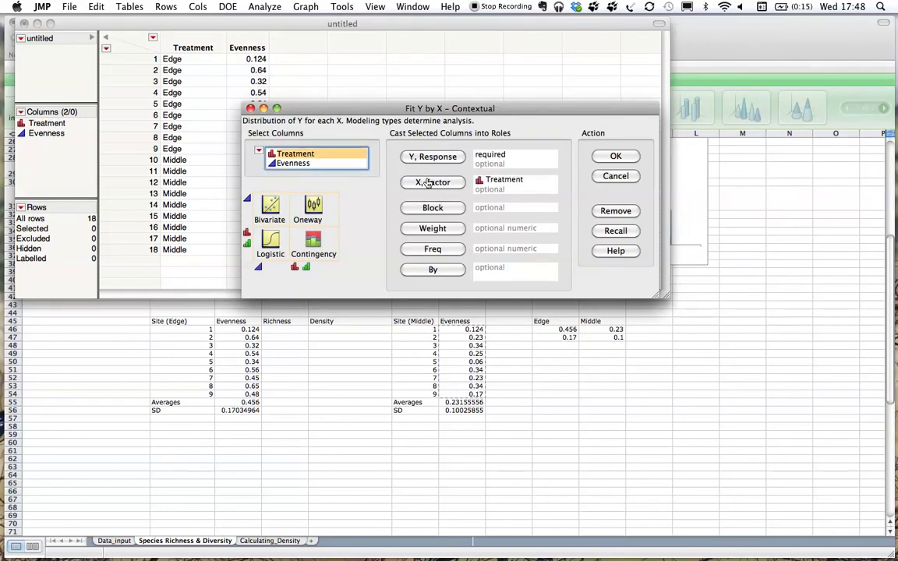
pyautogui.click(294, 165)
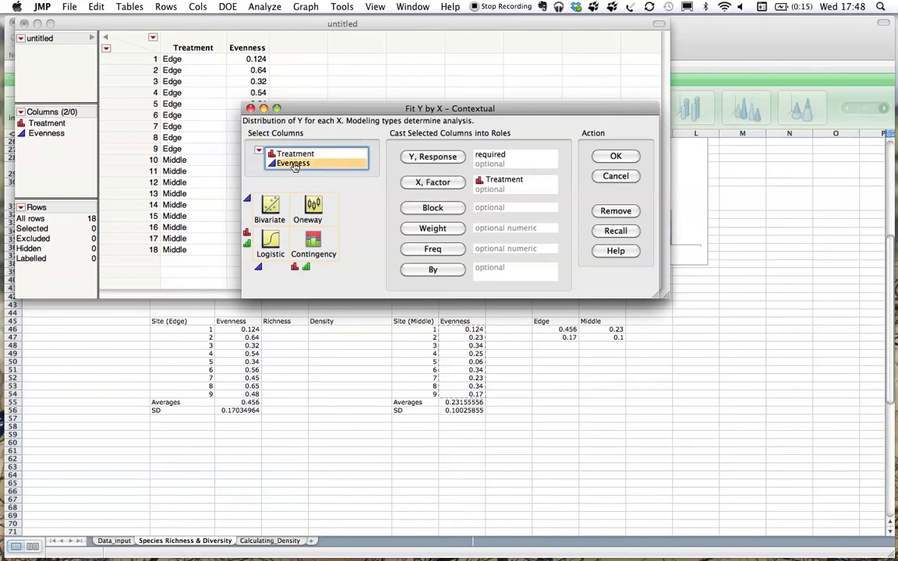
pyautogui.click(426, 158)
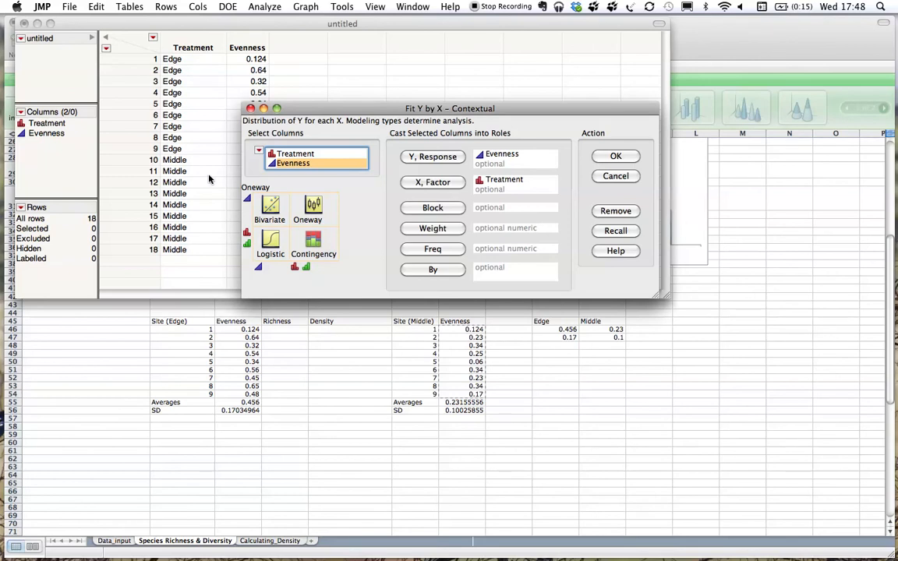
pyautogui.click(616, 159)
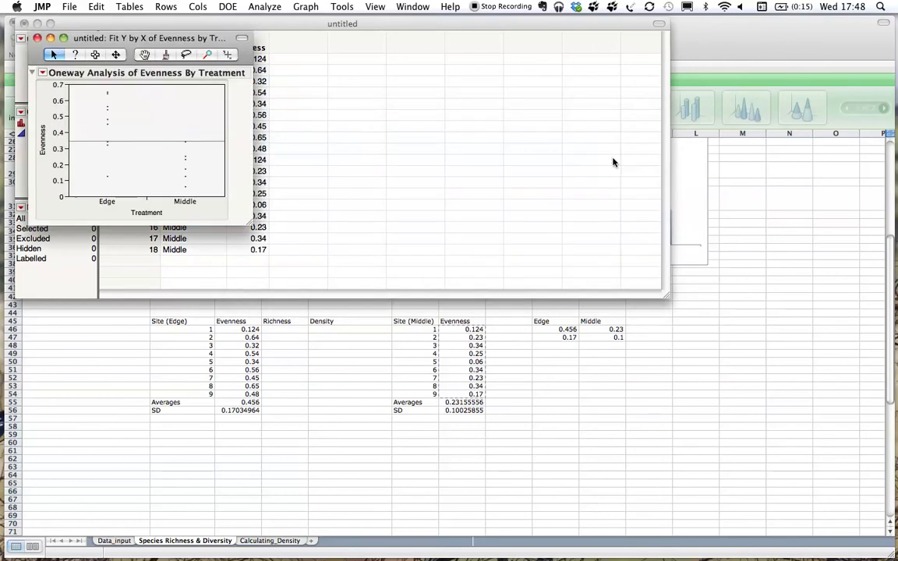
pyautogui.moveTo(183, 39); pyautogui.dragTo(575, 61)
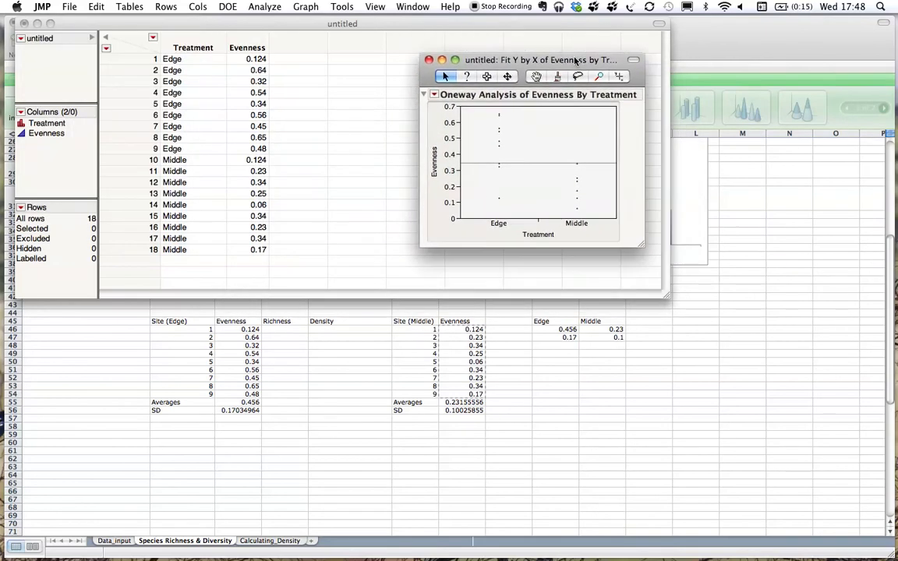
# - Add Means/Anova/Pooled t to the oneway analysis and collapse the Summary of Fit, t Test and Means for Oneway Anova sections
pyautogui.click(434, 94)
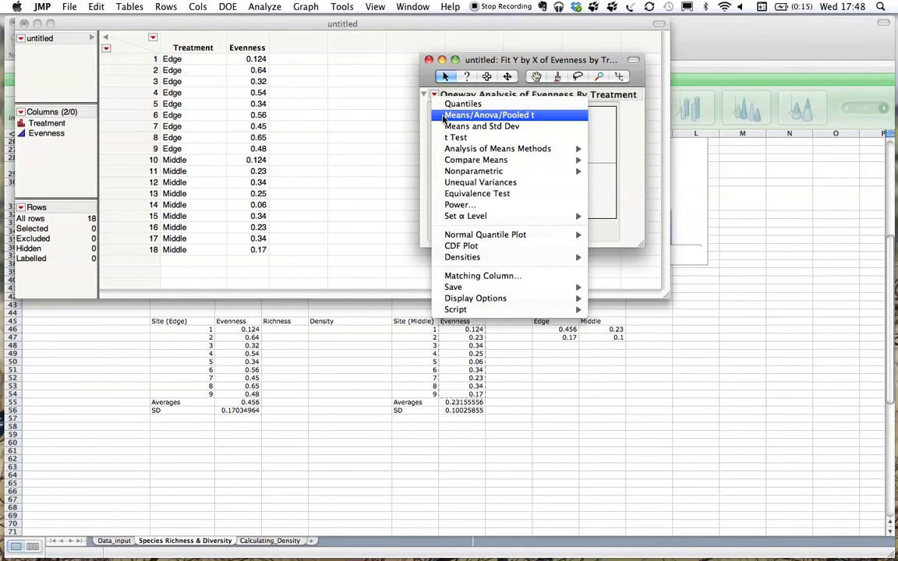
pyautogui.click(460, 116)
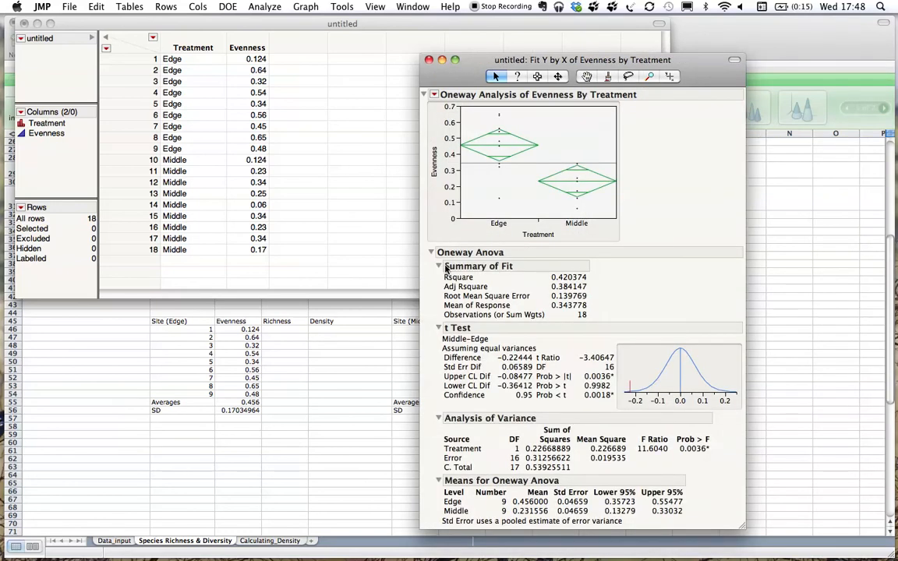
pyautogui.click(439, 268)
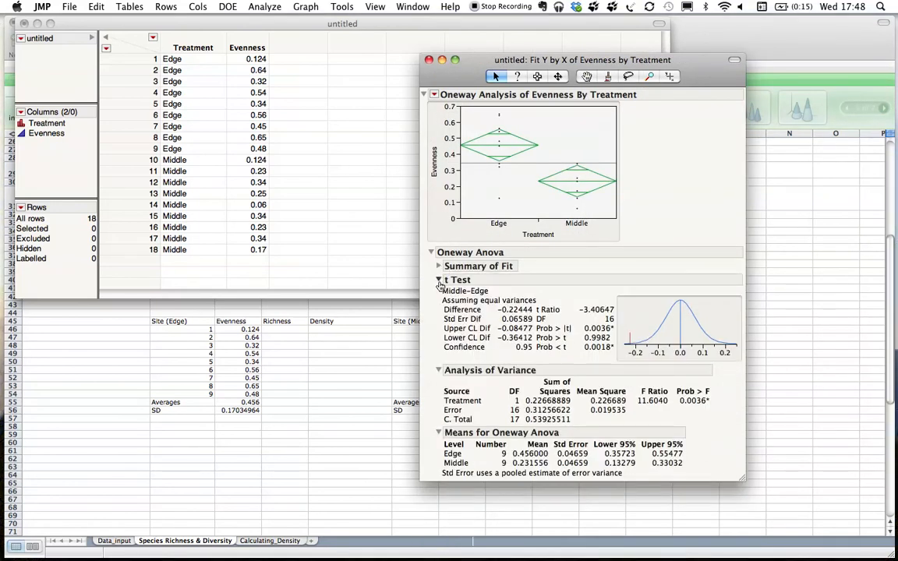
pyautogui.click(439, 281)
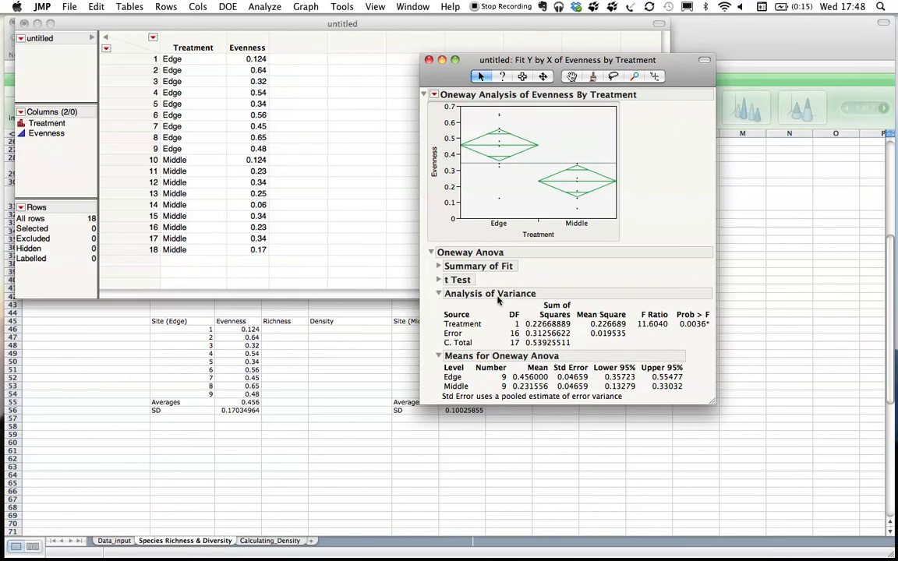
pyautogui.click(439, 358)
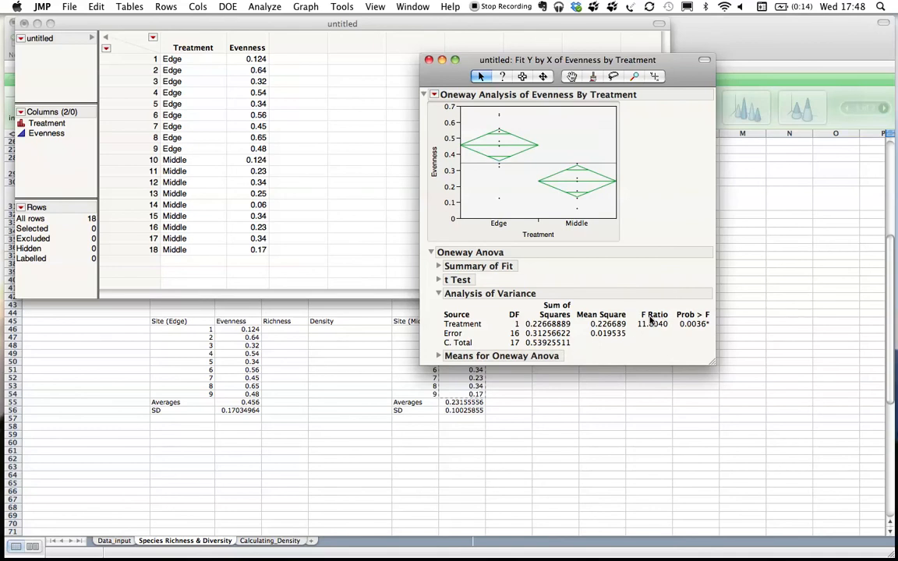
# - Check the F ratio and Prob > F in the Analysis of Variance, and add Means and Std Dev to the report
pyautogui.moveTo(652, 325)
pyautogui.moveTo(708, 331)
pyautogui.click(434, 95)
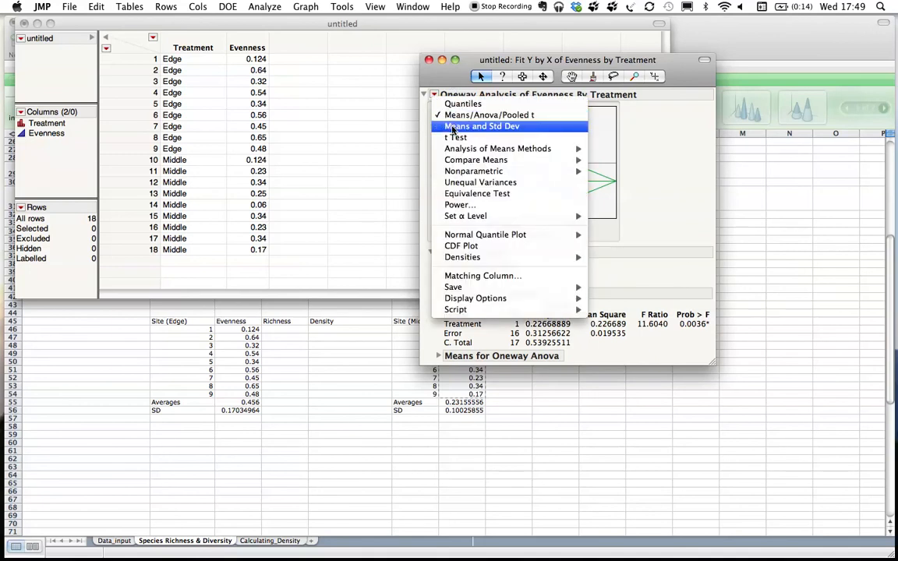
pyautogui.click(453, 130)
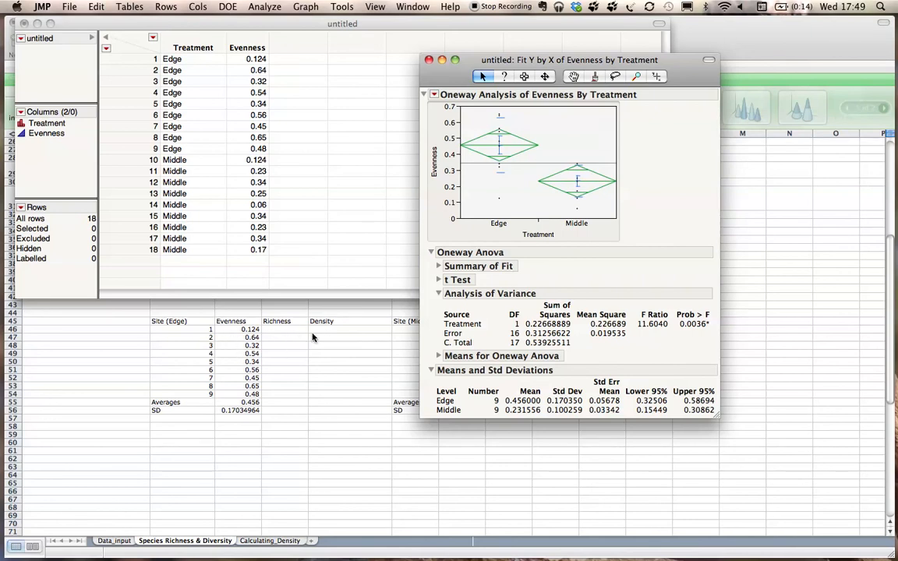
# - Switch back to the Excel workbook and examine the Edge and Middle evenness chart and its source tables
pyautogui.click(292, 346)
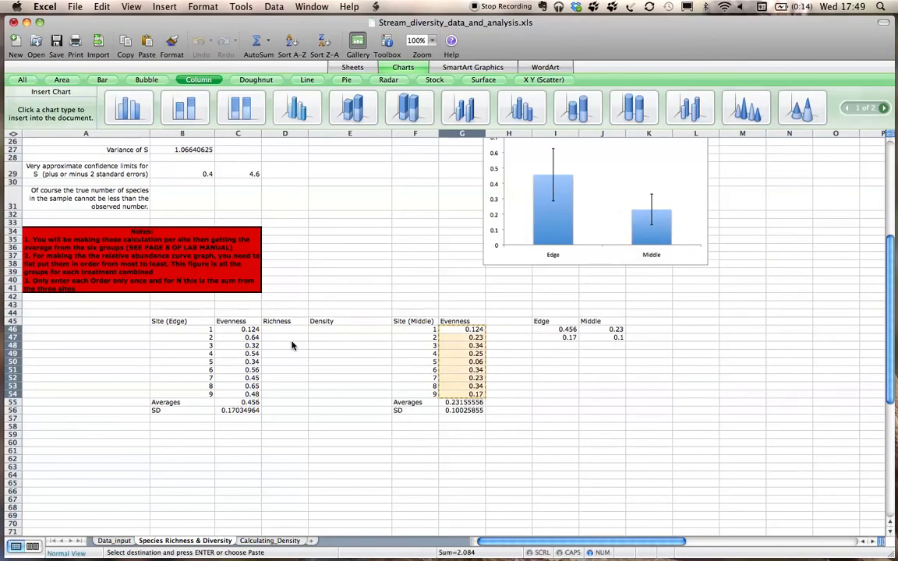
pyautogui.scroll(5, 473, 277)
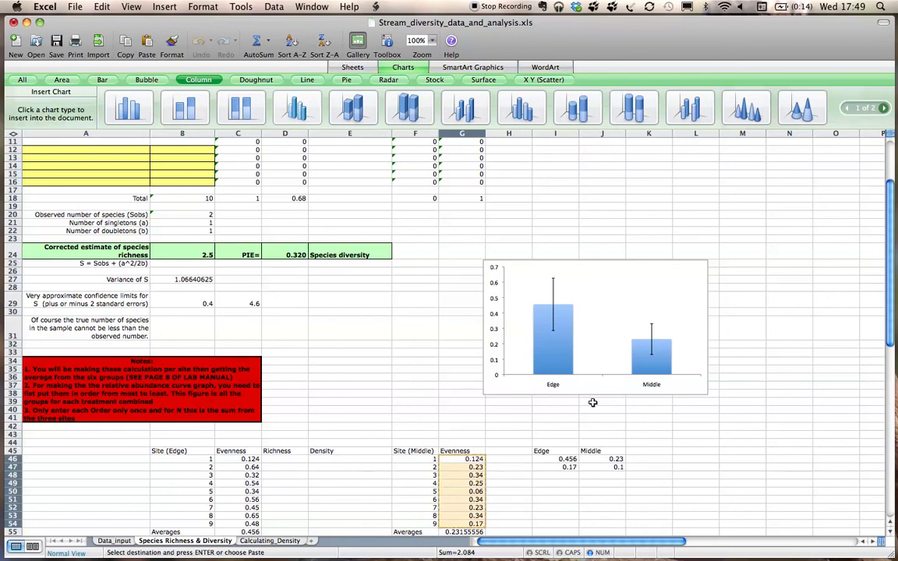
pyautogui.rightClick(441, 393)
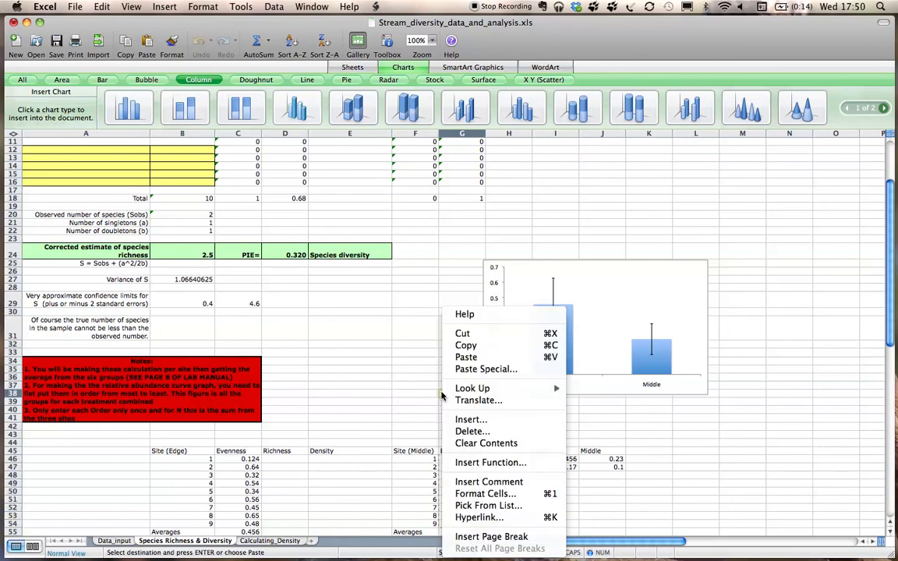
pyautogui.click(657, 454)
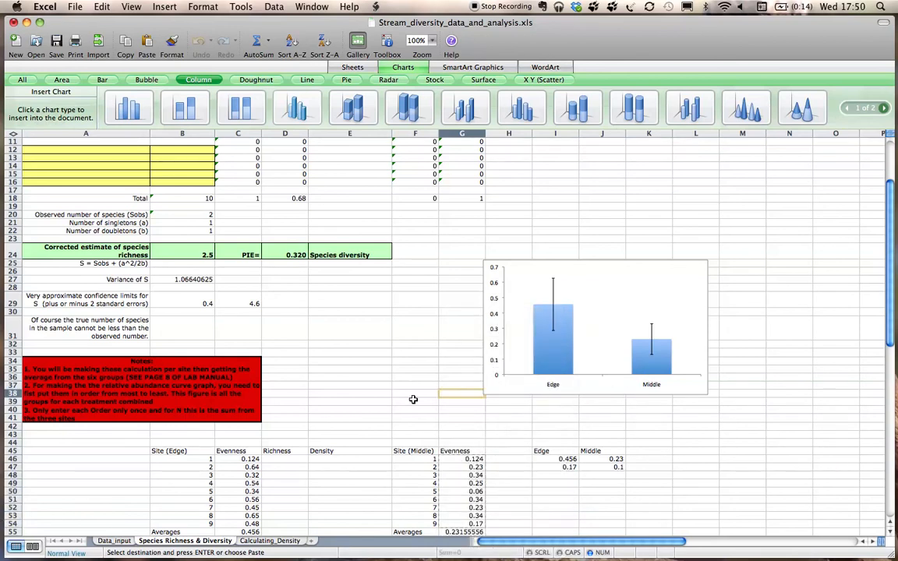
pyautogui.scroll(-3, 92, 426)
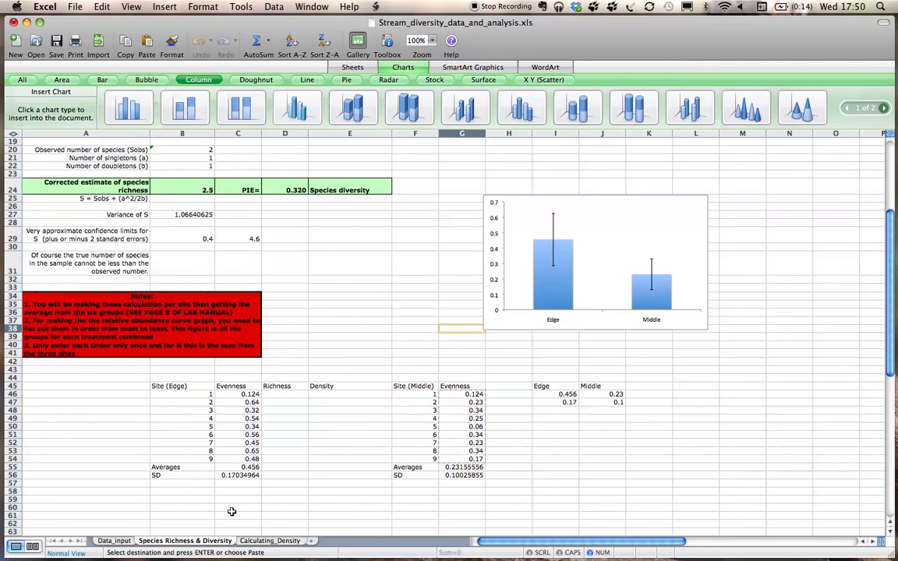
# - View the Calculating_Density sheet and look through the order records on the Data_input sheet
pyautogui.click(252, 541)
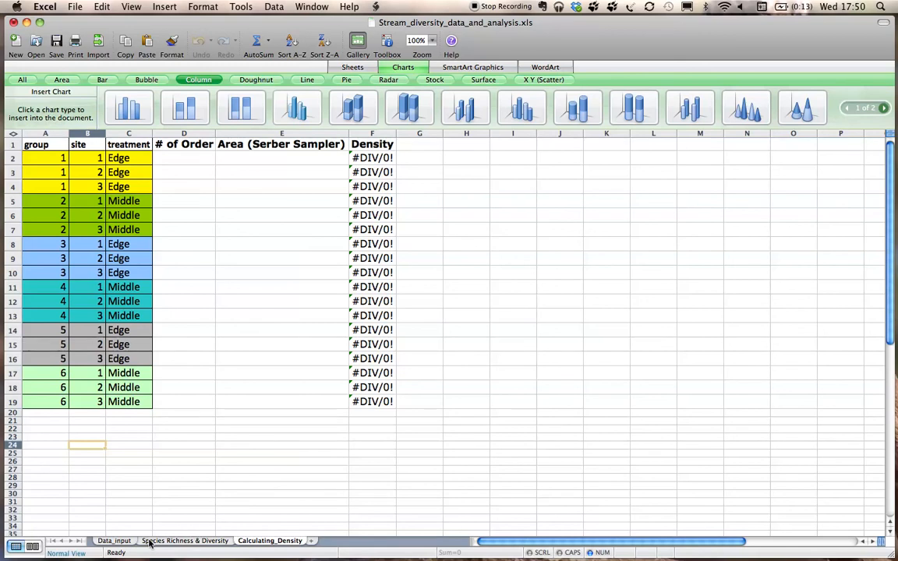
pyautogui.click(115, 542)
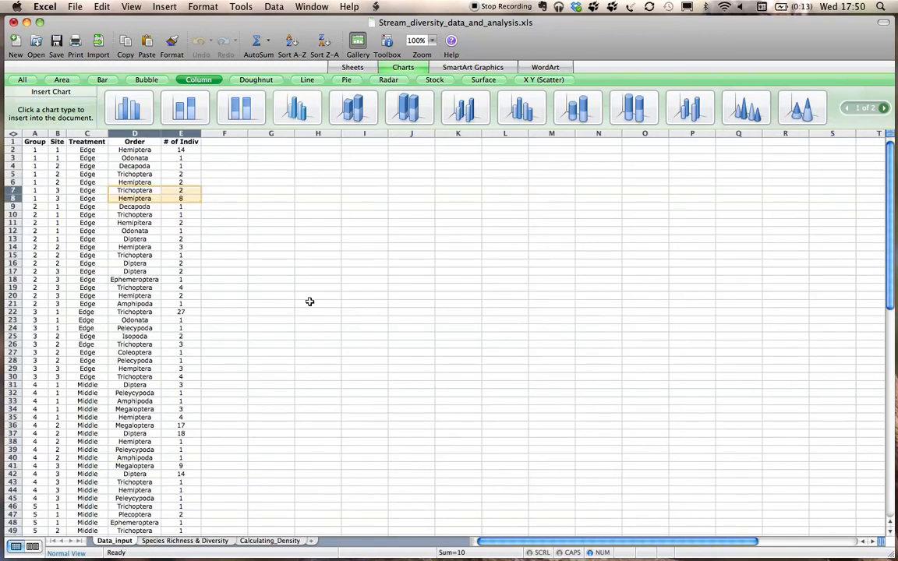
pyautogui.click(321, 156)
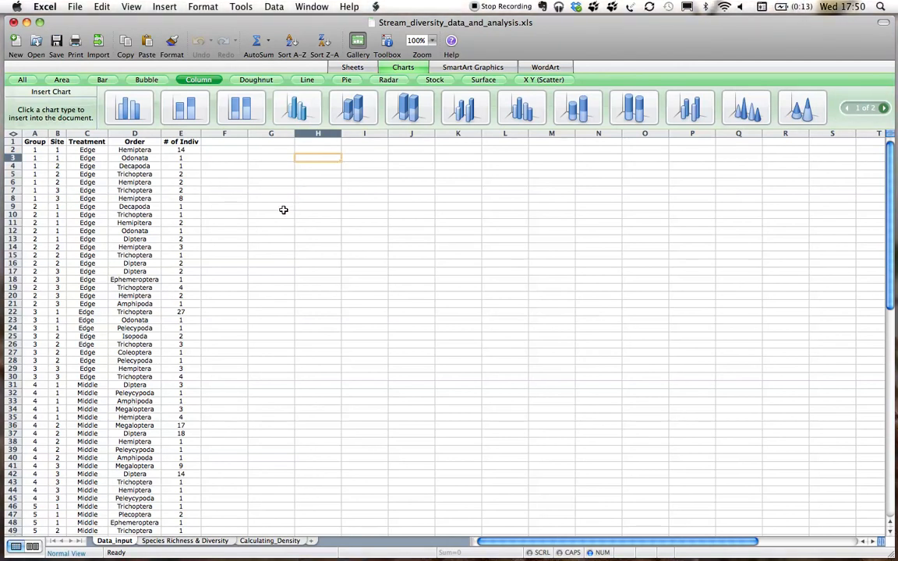
pyautogui.scroll(-6, 283, 210)
pyautogui.scroll(6, 283, 210)
pyautogui.scroll(1, 283, 210)
# - Sort columns A to E of the Data_input sheet by Treatment and then by Order, both ascending, with a header row
pyautogui.moveTo(34, 134); pyautogui.dragTo(179, 156)
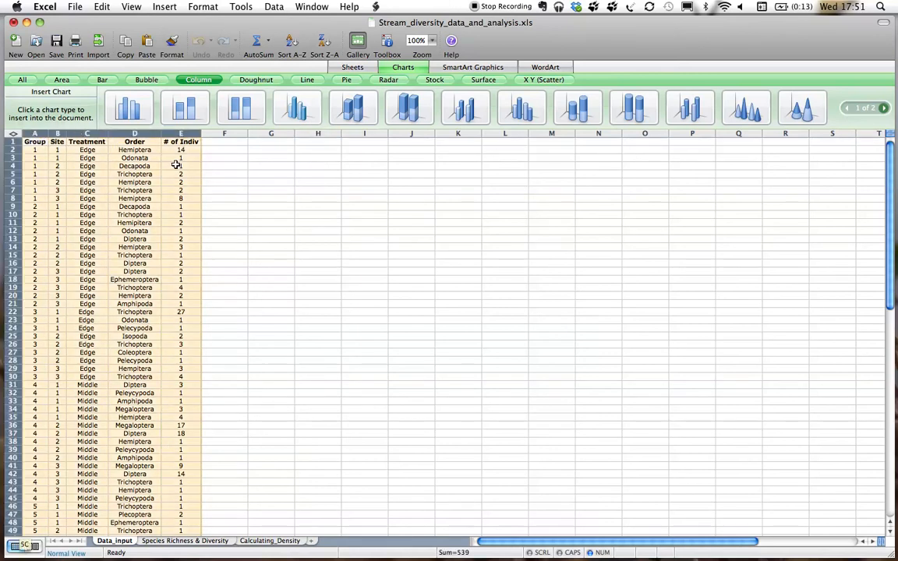
pyautogui.click(274, 7)
pyautogui.click(278, 22)
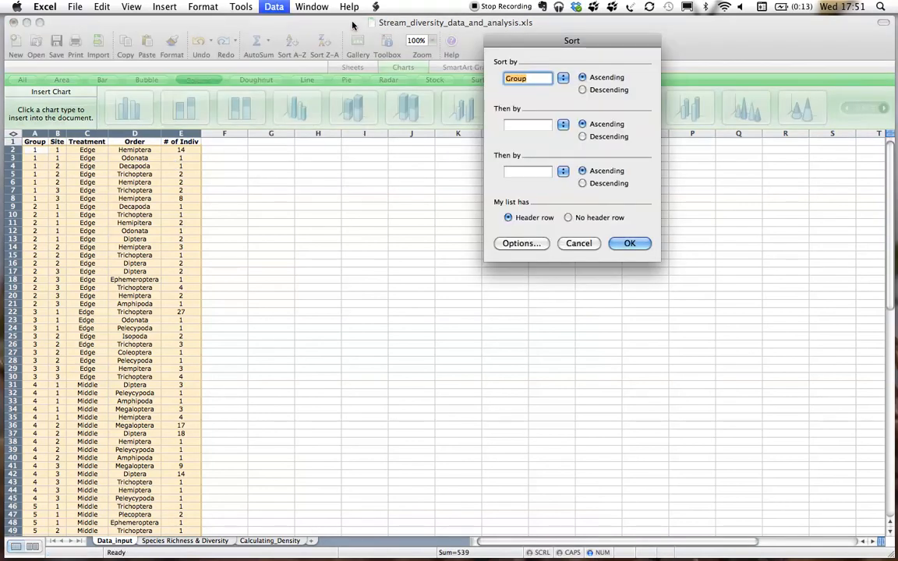
pyautogui.click(563, 79)
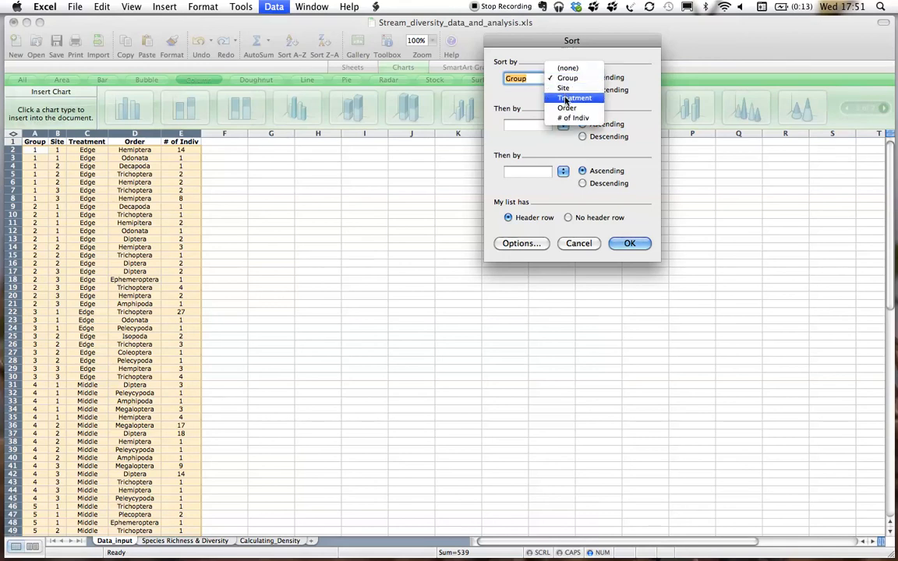
pyautogui.click(567, 98)
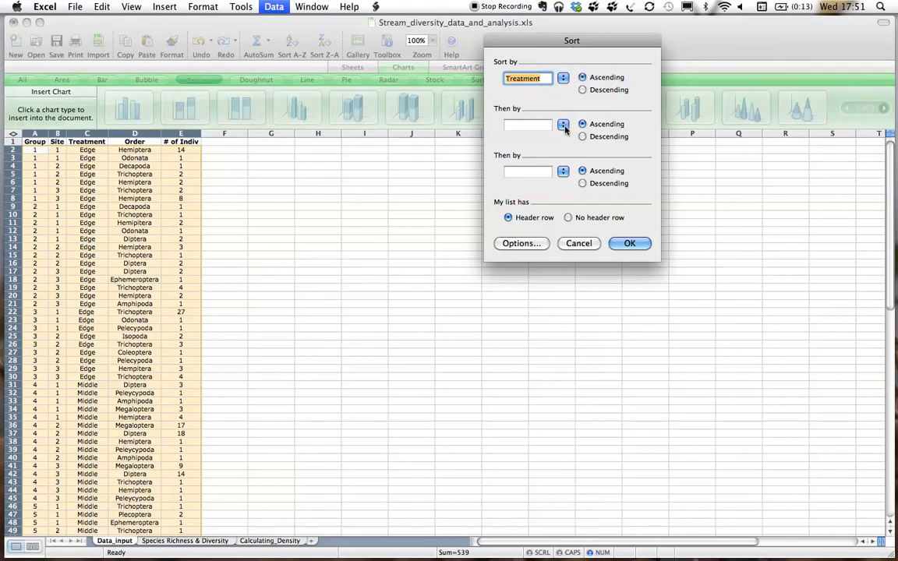
pyautogui.click(563, 125)
pyautogui.click(567, 165)
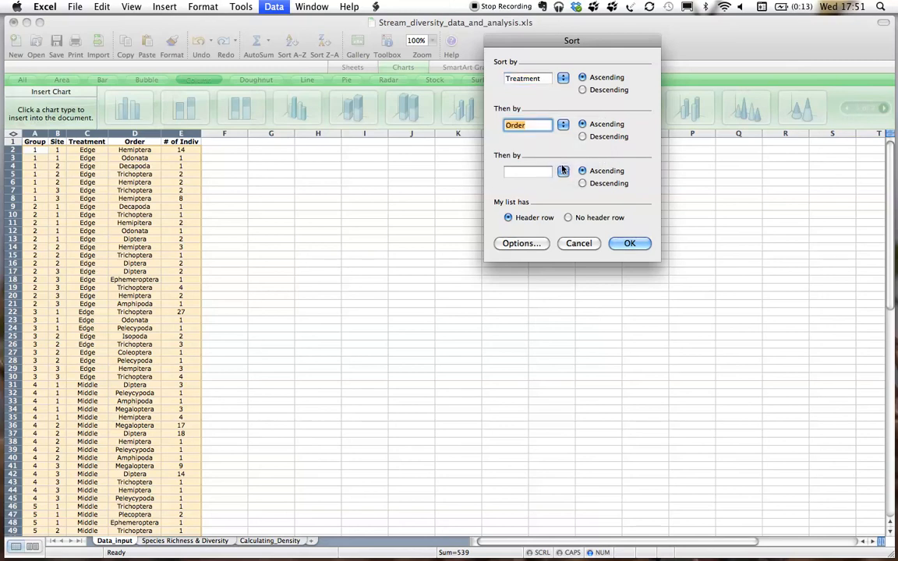
pyautogui.click(628, 245)
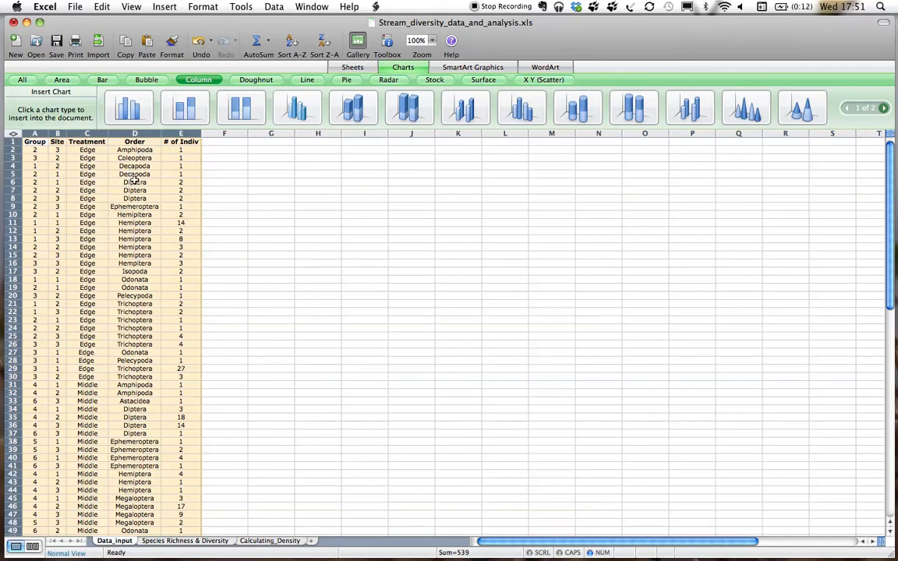
# - Start an order tally beside the data with Amphipoda in G4 and a count of 1 in H4
pyautogui.click(265, 168)
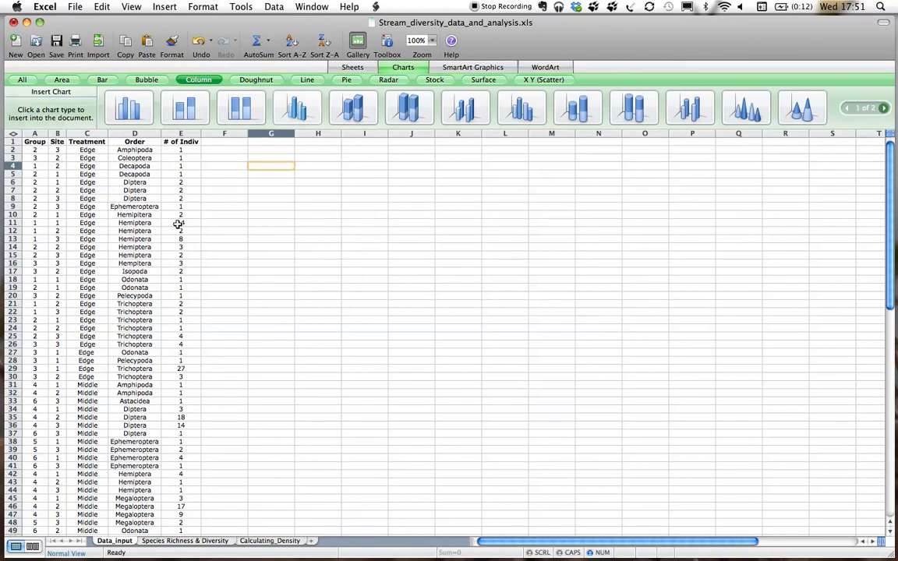
pyautogui.write('Amp')
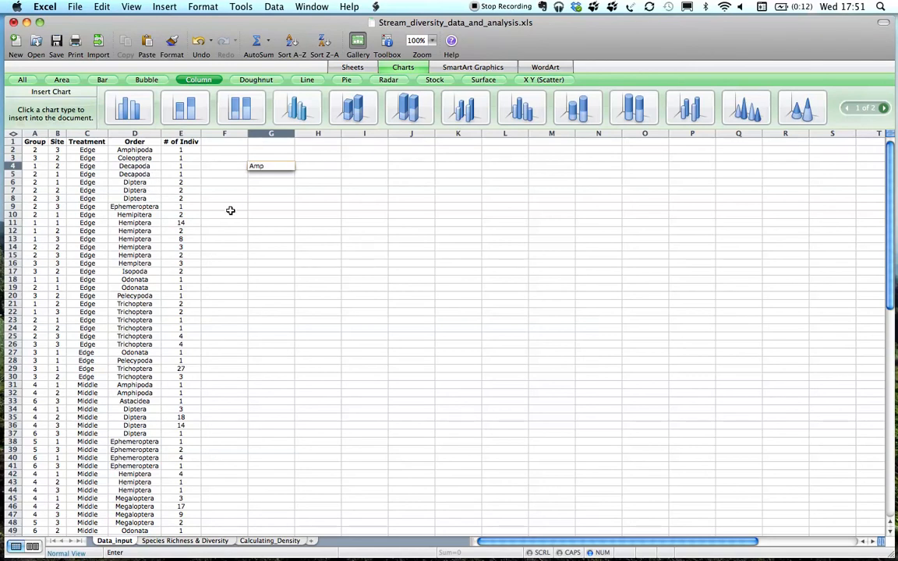
pyautogui.write('oda')
pyautogui.press('Tab')
pyautogui.write('1')
pyautogui.press('Return')
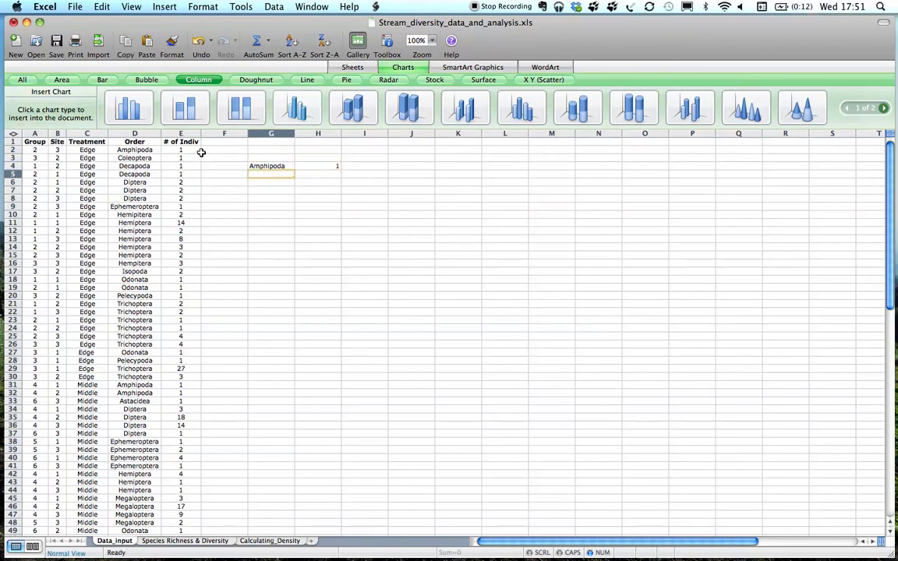
# - Add Coleoptera to the tally in G5 with a count of 1 in H5
pyautogui.write('Coleop')
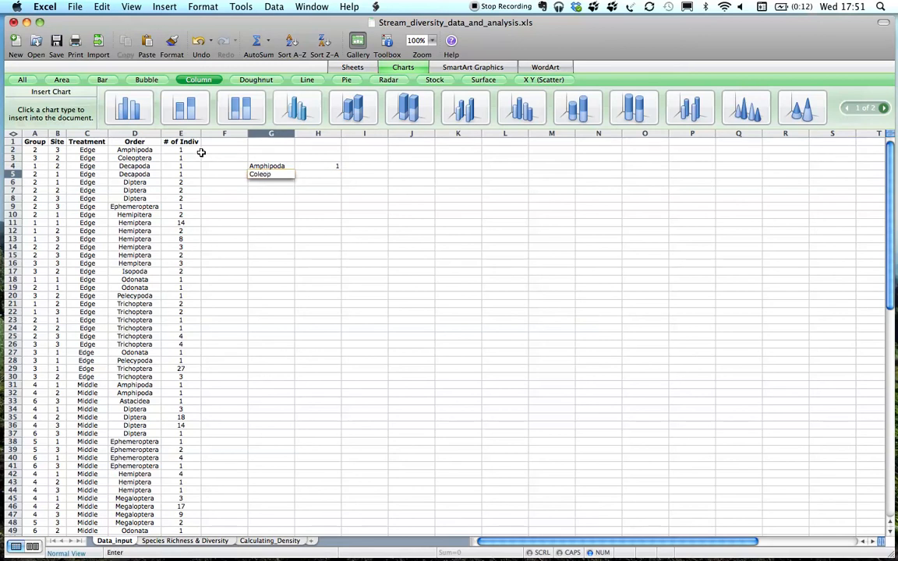
pyautogui.write('tera')
pyautogui.press('Tab')
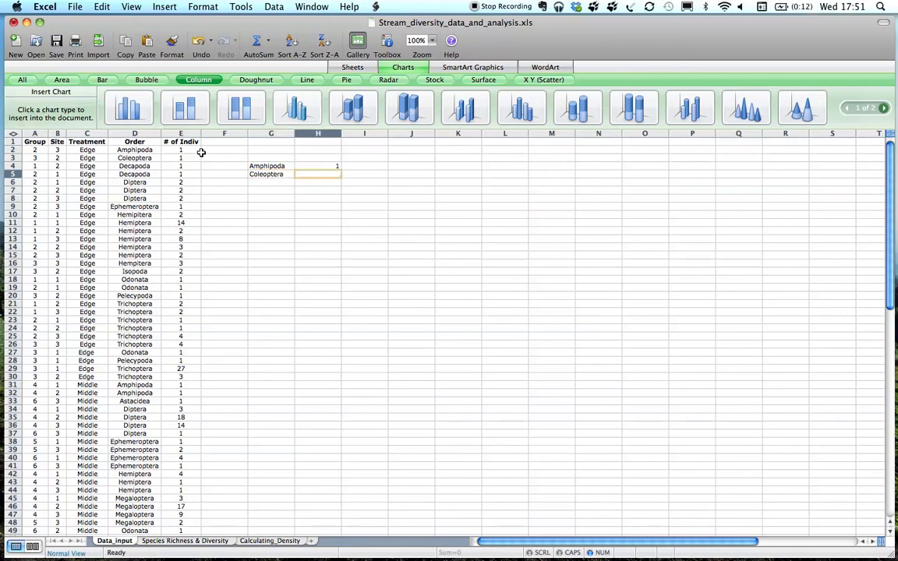
pyautogui.write('1')
pyautogui.press('Return')
# - Add Decapoda to the order tally in G6 with a count of 2 in H6
pyautogui.write('Decapoda')
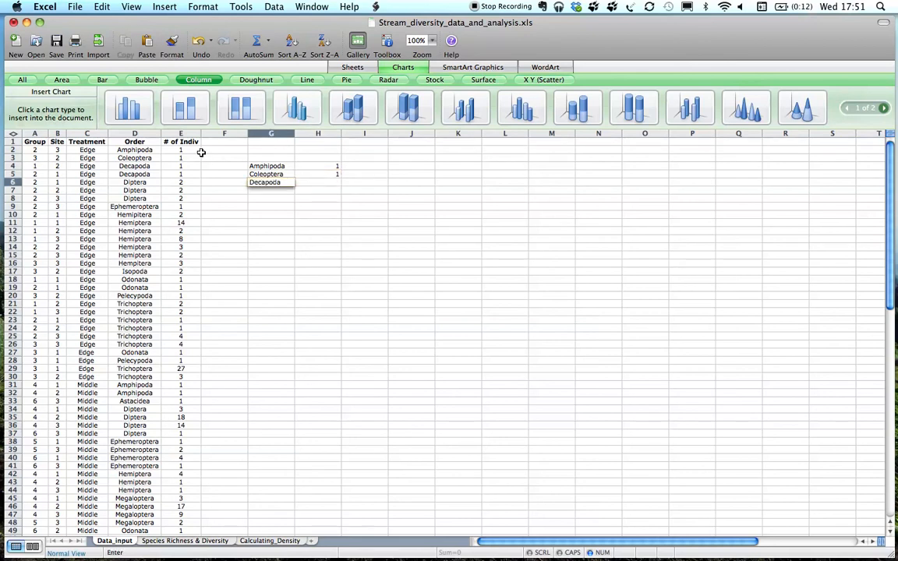
pyautogui.press('Tab')
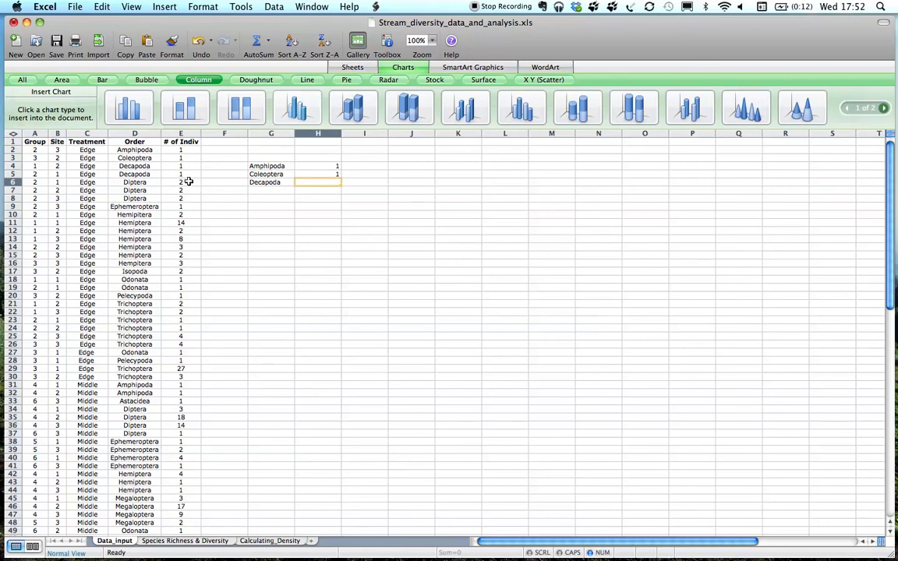
pyautogui.write('2')
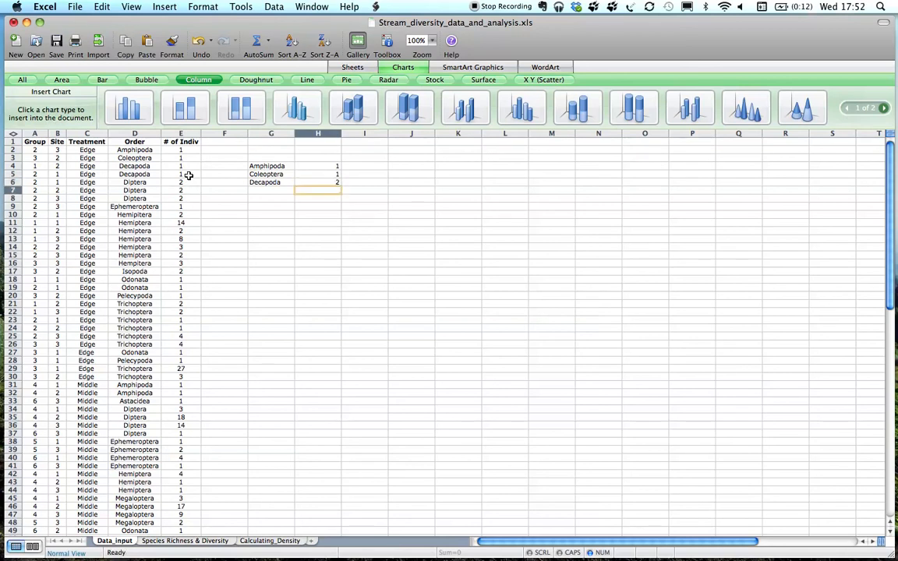
pyautogui.press('Return')
# - Add Diptera to the order tally in G7 with a count of 6 in H7
pyautogui.write('Dipter')
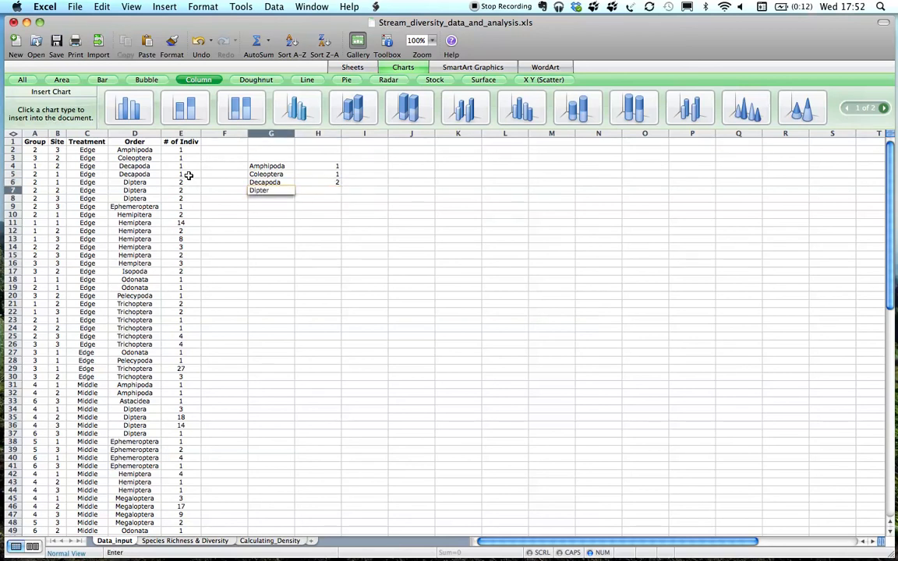
pyautogui.write('a')
pyautogui.press('Tab')
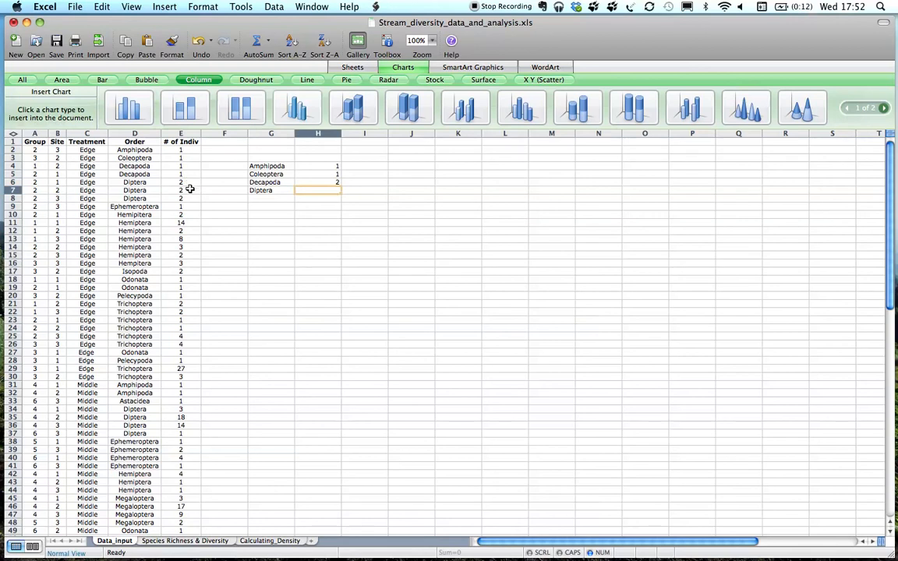
pyautogui.write('6')
pyautogui.press('Return')
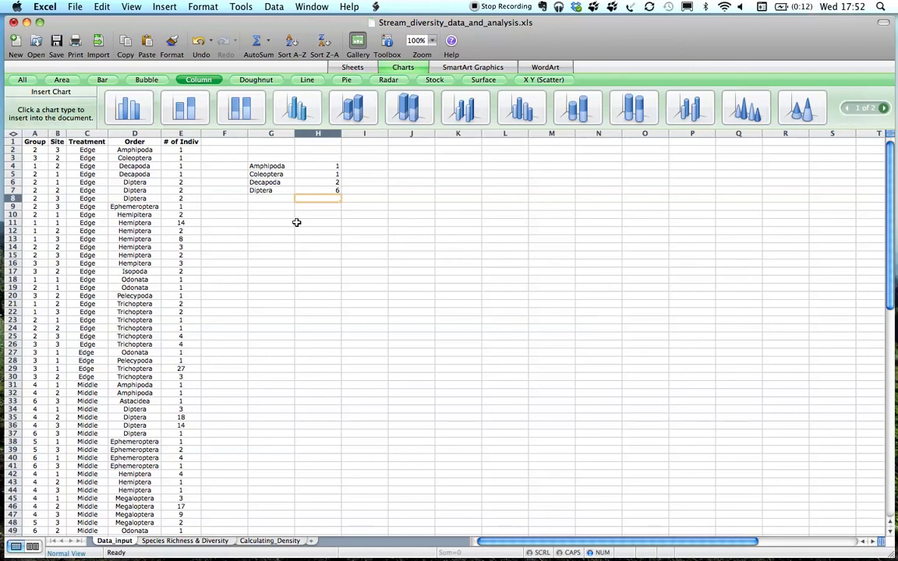
# - Total the tallied counts in H8 with a SUM formula over H4:H7
pyautogui.write('=sum(')
pyautogui.moveTo(327, 165); pyautogui.dragTo(325, 188)
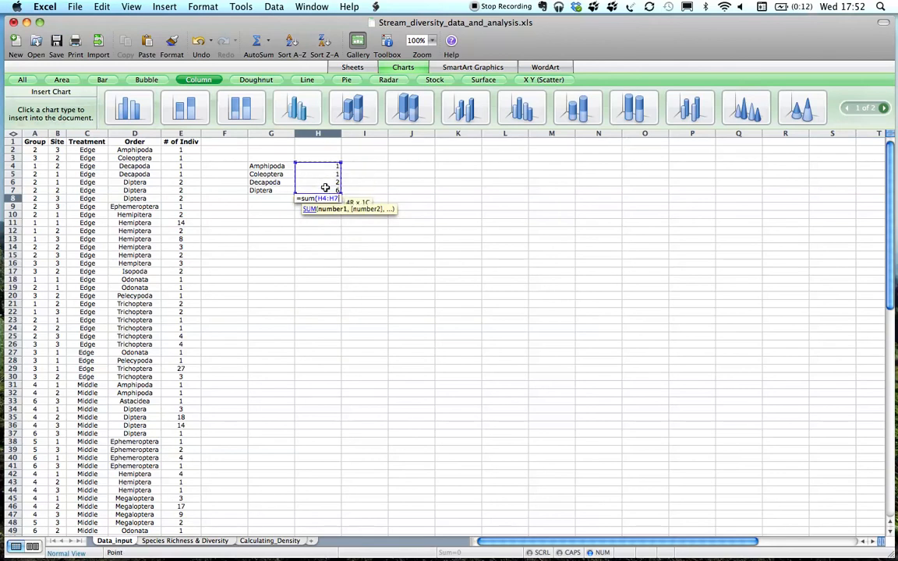
pyautogui.write(')')
pyautogui.press('Return')
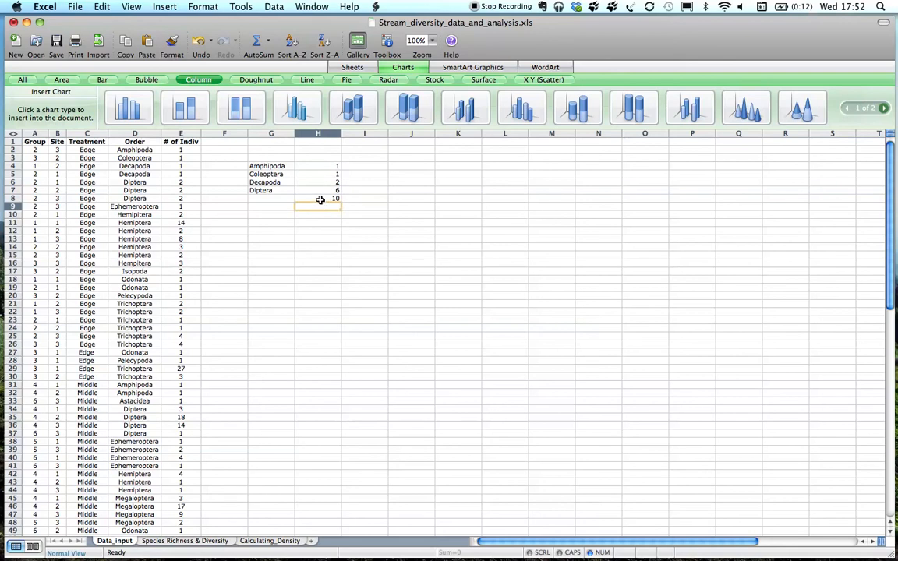
# - Enter the column heading Relative Abundance in I3 beside the tally
pyautogui.click(354, 159)
pyautogui.write('Re')
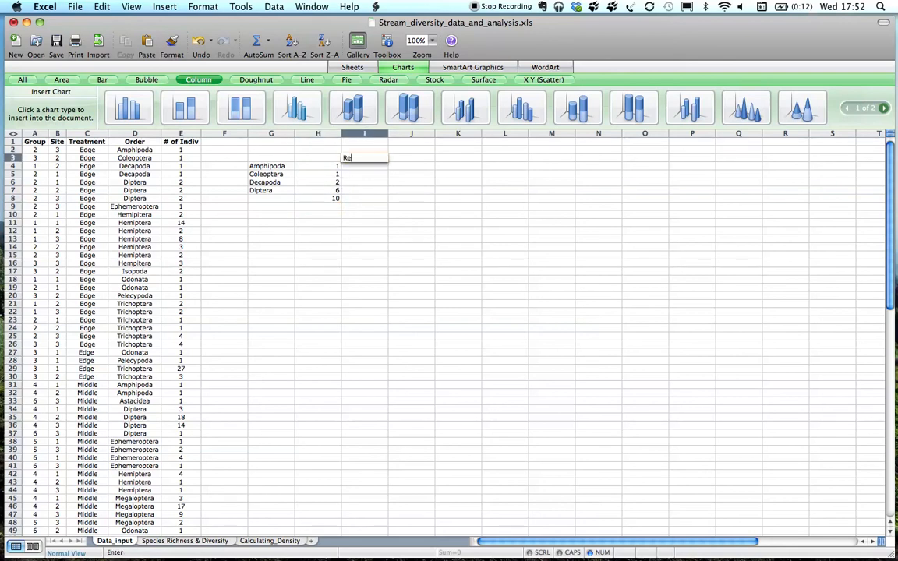
pyautogui.write('lative Abundance')
pyautogui.press('Return')
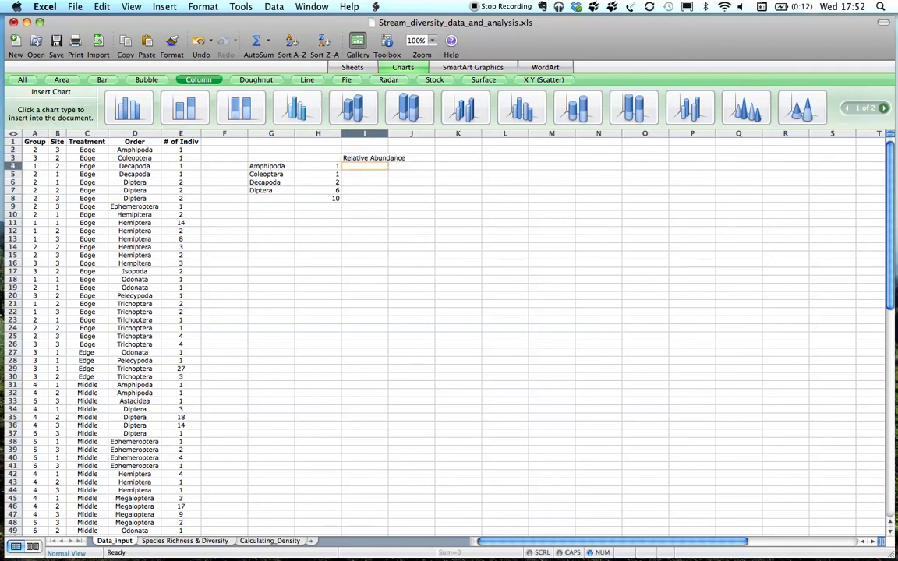
# - Calculate relative abundance in I4 with the formula =H4/10 and fill it down to I7
pyautogui.write('=')
pyautogui.click(327, 165)
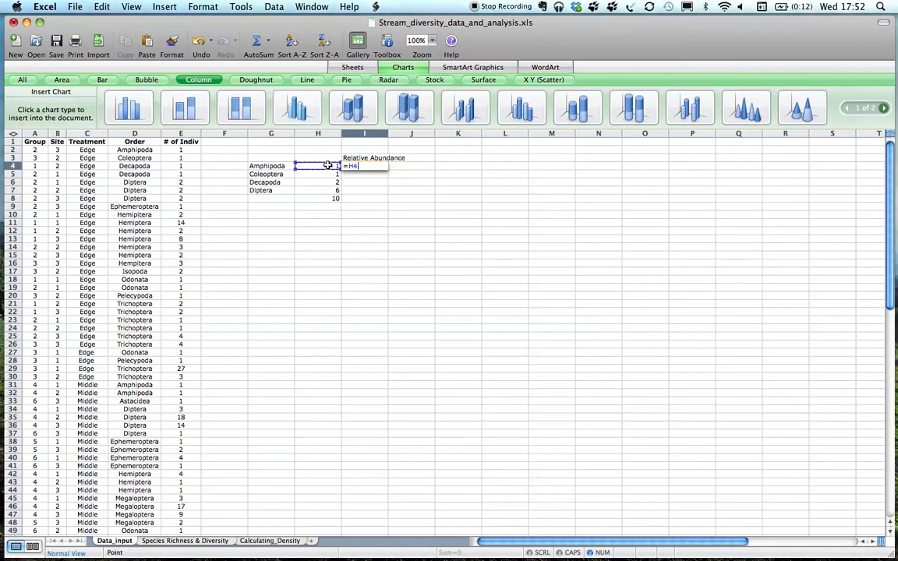
pyautogui.write('/10')
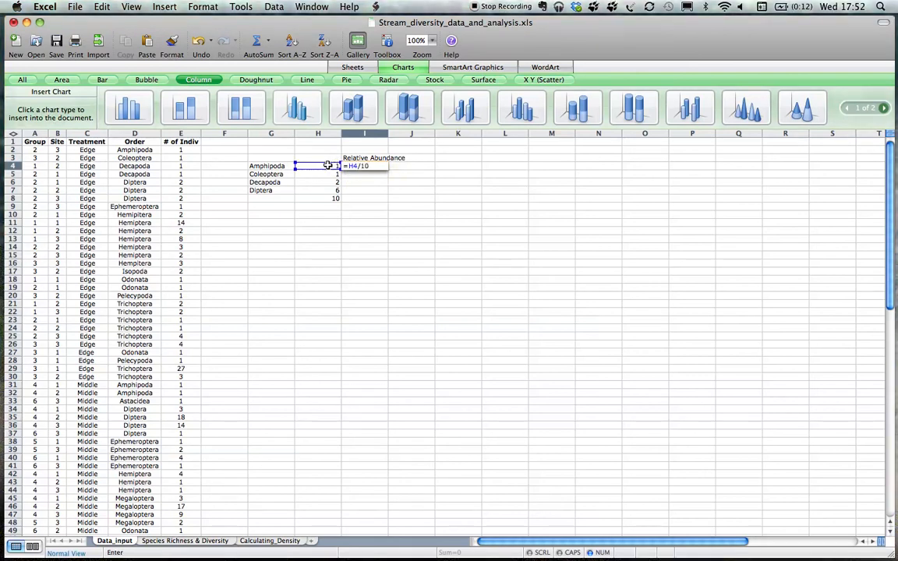
pyautogui.press('Return')
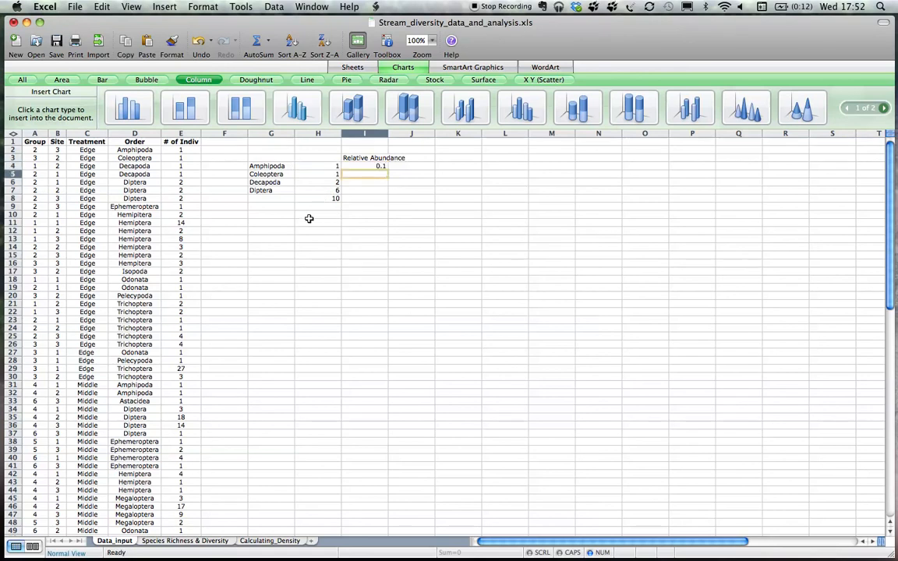
pyautogui.click(367, 166)
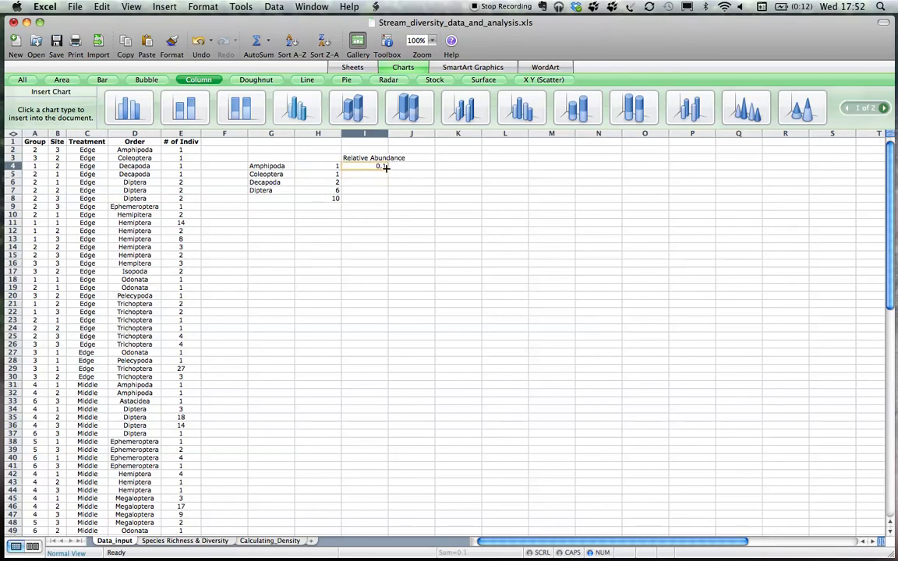
pyautogui.moveTo(384, 167); pyautogui.dragTo(382, 191)
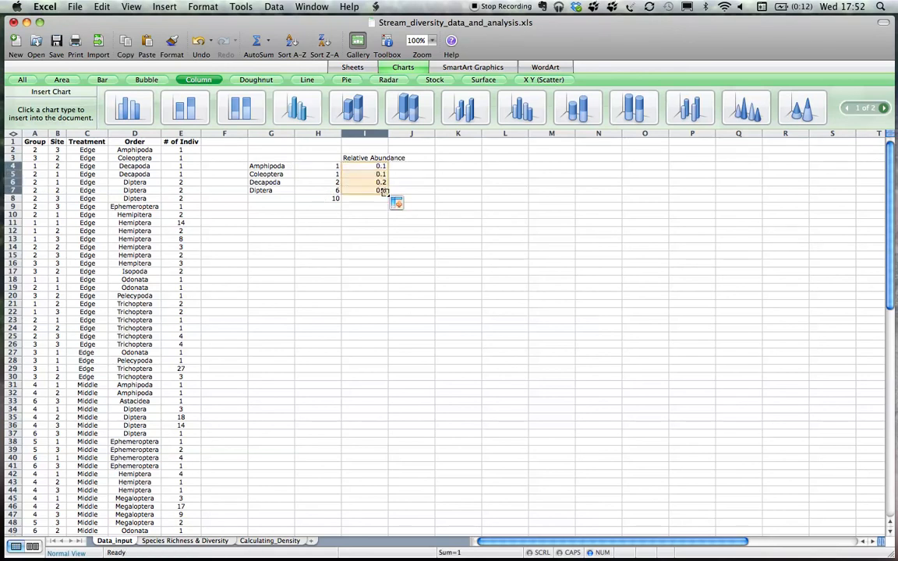
# - Label the tally columns with the headings Order in G3 and Abundace in H3
pyautogui.click(290, 160)
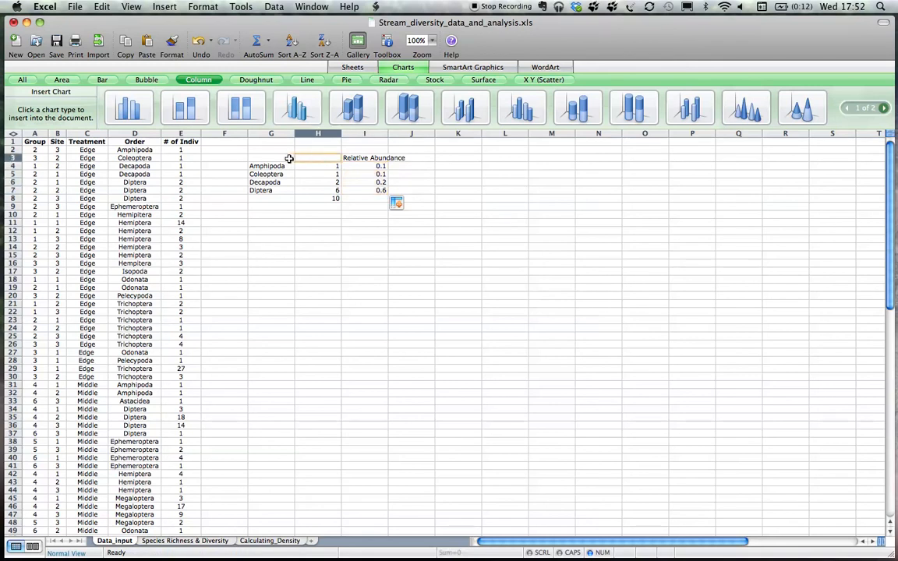
pyautogui.write('Order')
pyautogui.press('Tab')
pyautogui.write('Abu')
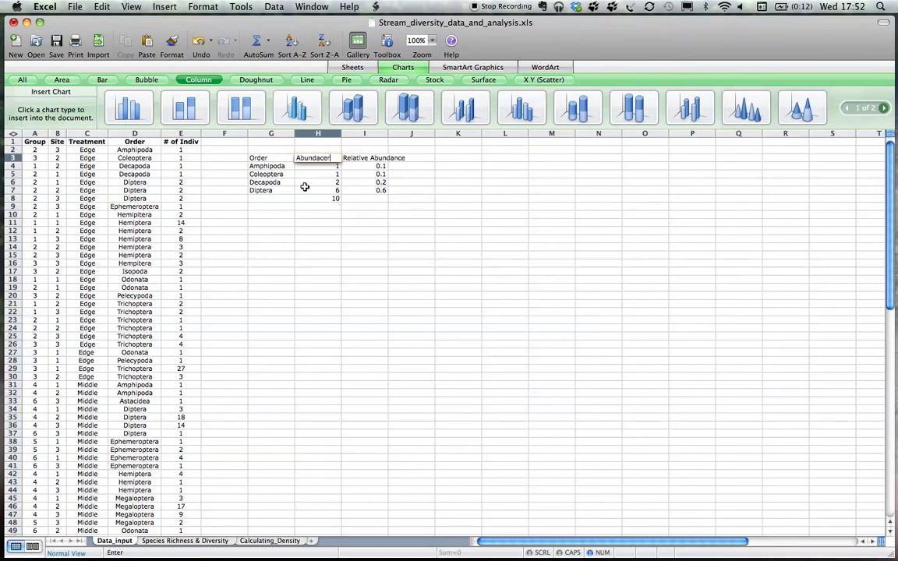
pyautogui.click(287, 254)
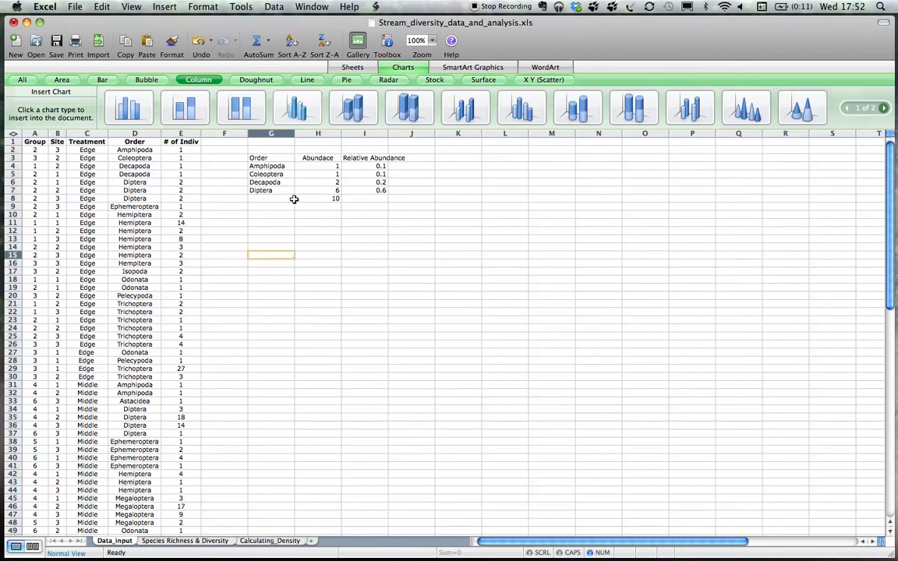
# - Sort the tally table G3:I7 by Relative Abundance ascending, with a header row and no second sort key
pyautogui.moveTo(257, 158); pyautogui.dragTo(384, 192)
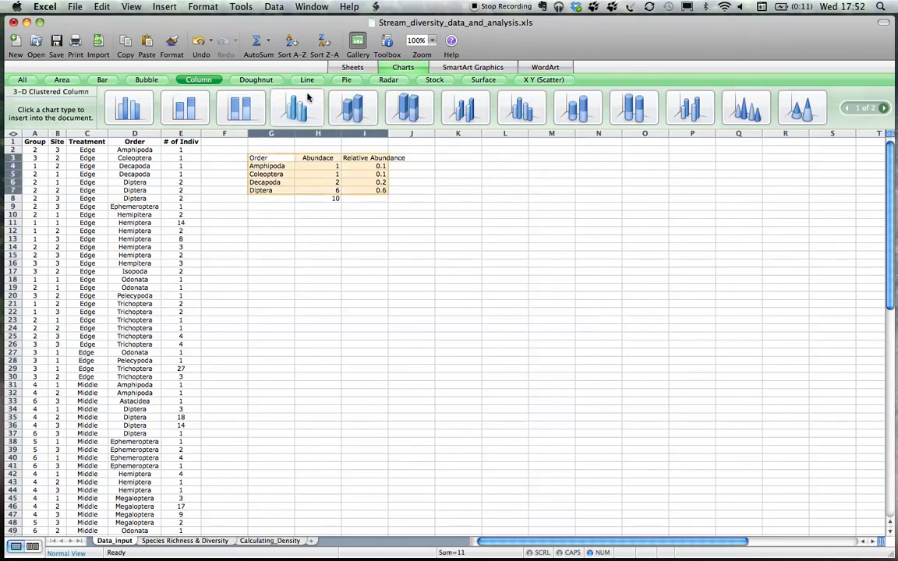
pyautogui.click(267, 7)
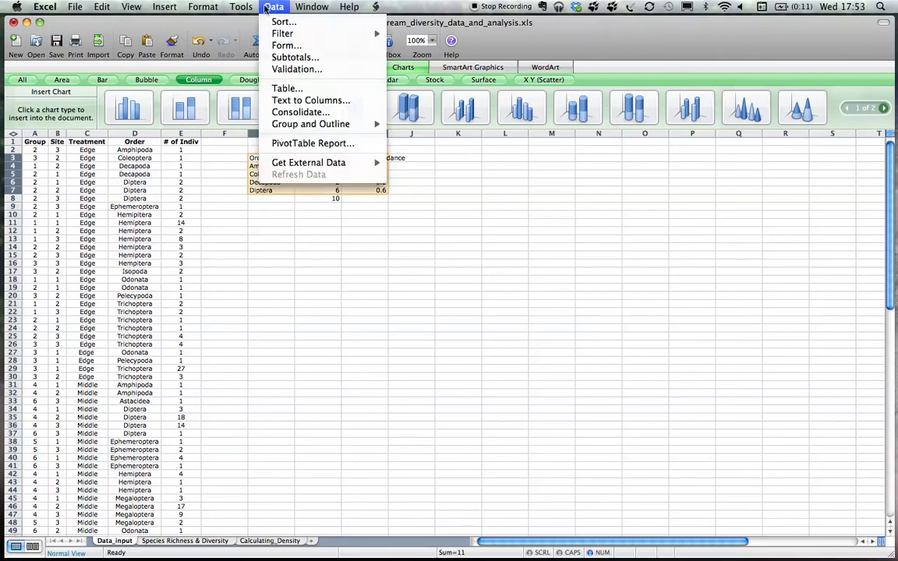
pyautogui.click(265, 21)
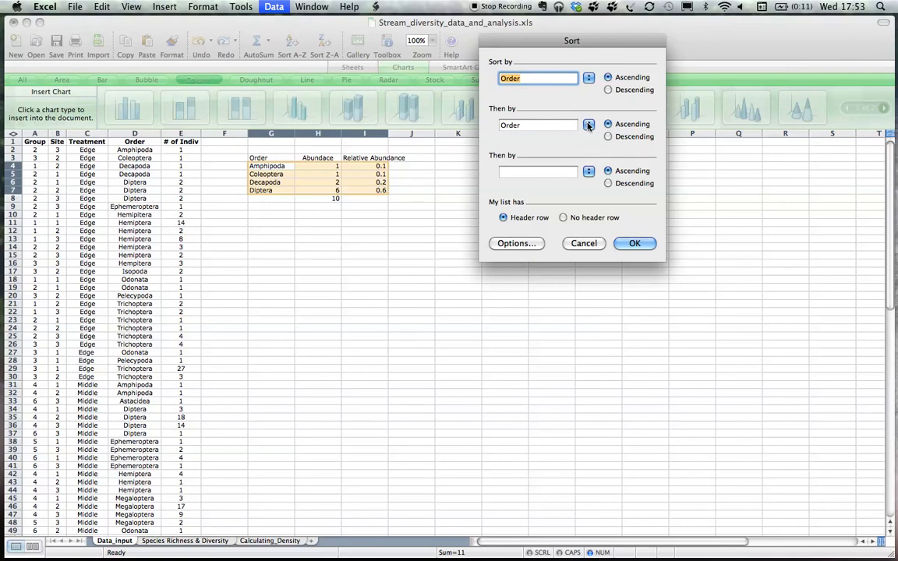
pyautogui.click(589, 79)
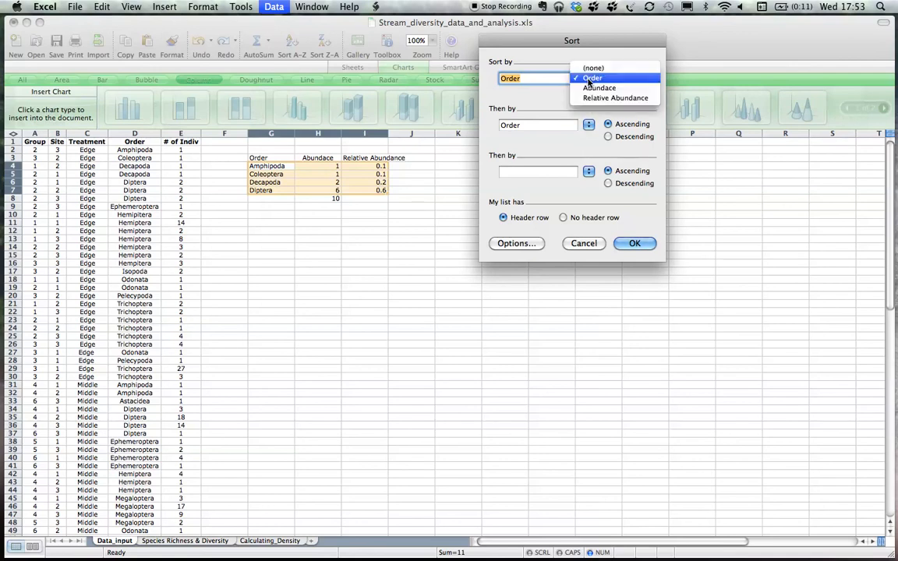
pyautogui.click(594, 99)
pyautogui.click(588, 125)
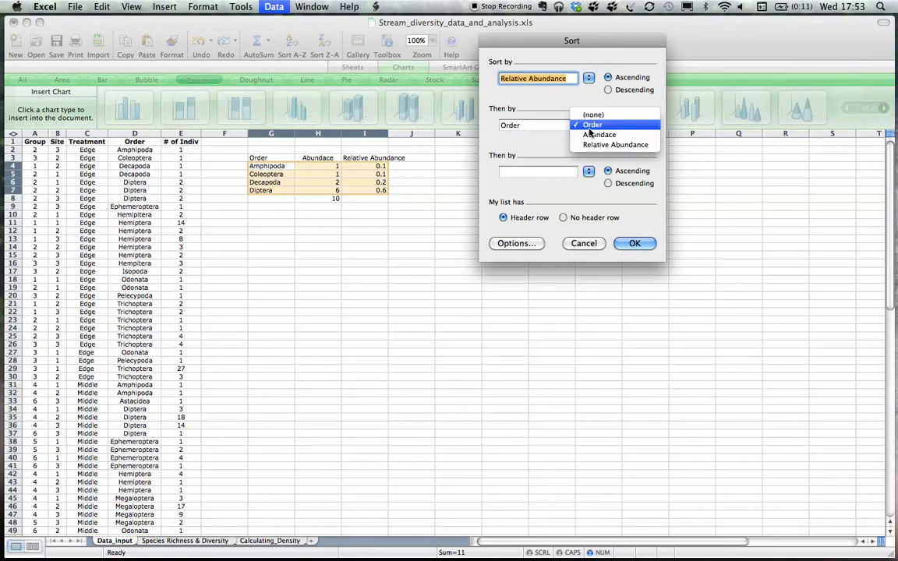
pyautogui.click(593, 115)
pyautogui.click(638, 244)
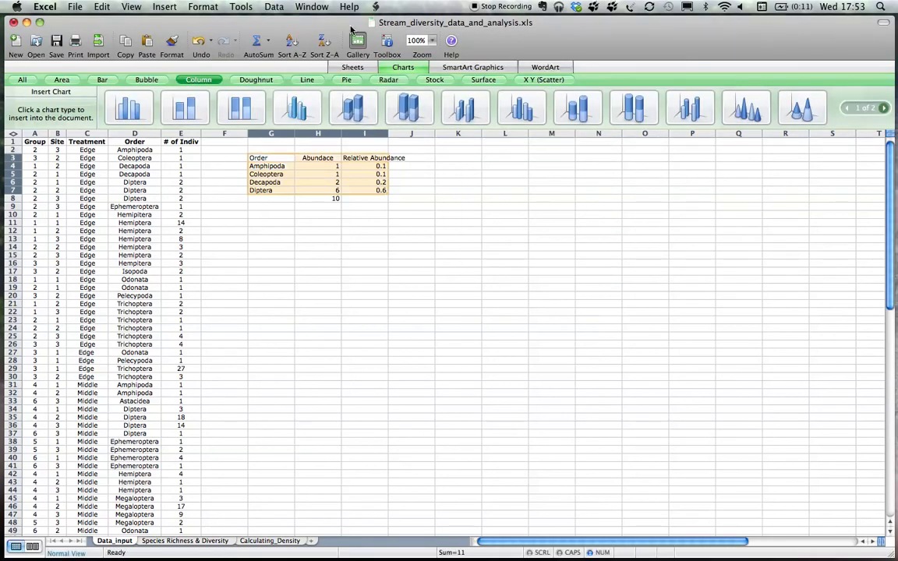
# - Re-sort the tally table by Relative Abundance in descending order
pyautogui.click(276, 7)
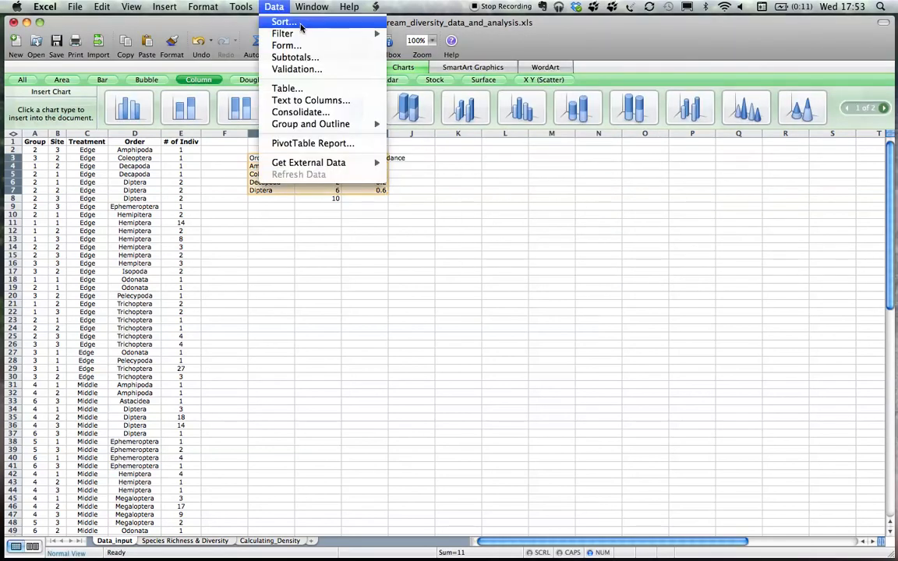
pyautogui.click(276, 22)
pyautogui.click(609, 90)
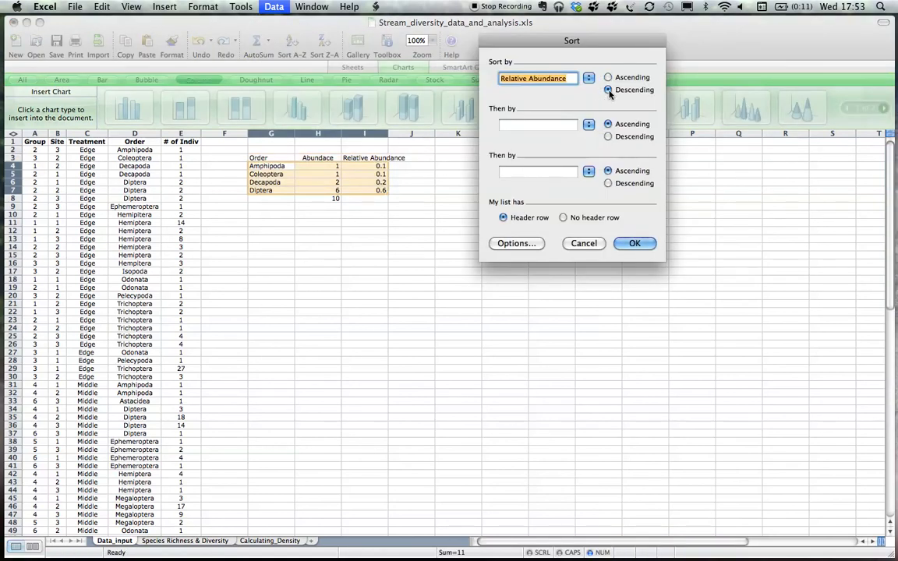
pyautogui.click(631, 242)
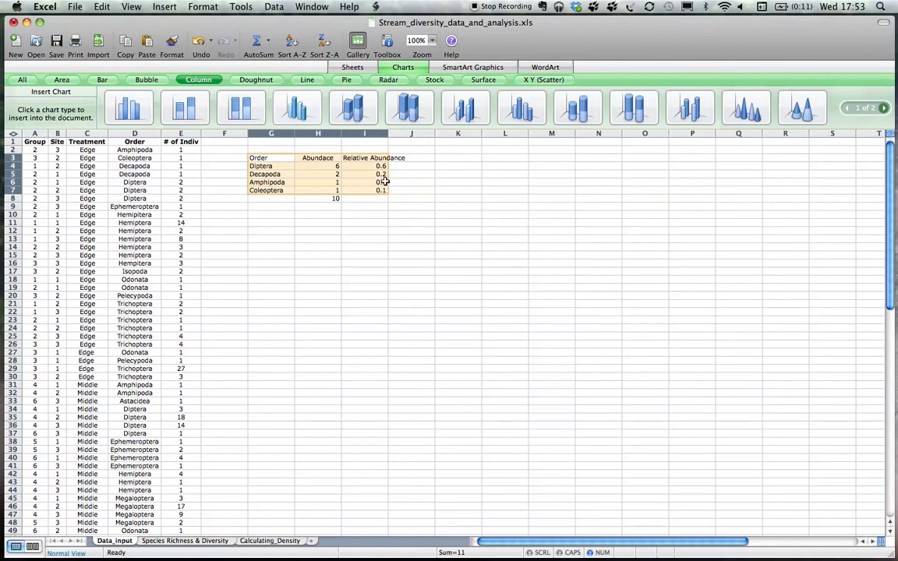
# - Copy the sorted Order column G3:G7 and paste it below the table, starting at H14
pyautogui.click(363, 208)
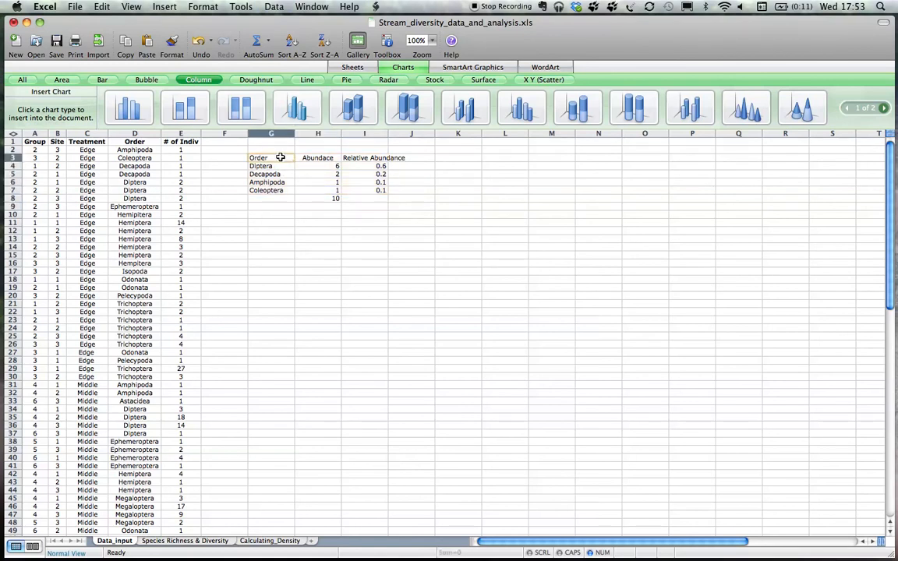
pyautogui.moveTo(280, 157); pyautogui.dragTo(285, 187)
pyautogui.press('super+c')
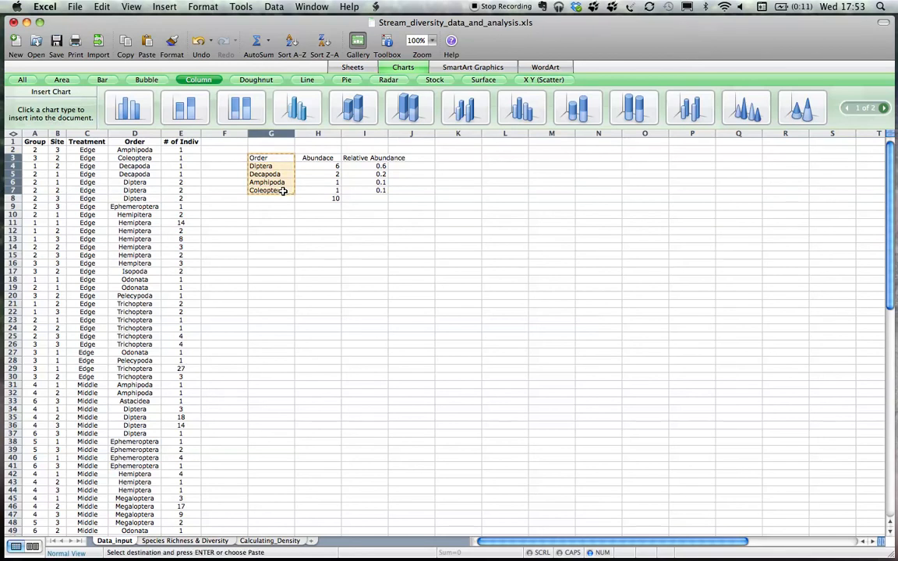
pyautogui.click(336, 249)
pyautogui.press('super+v')
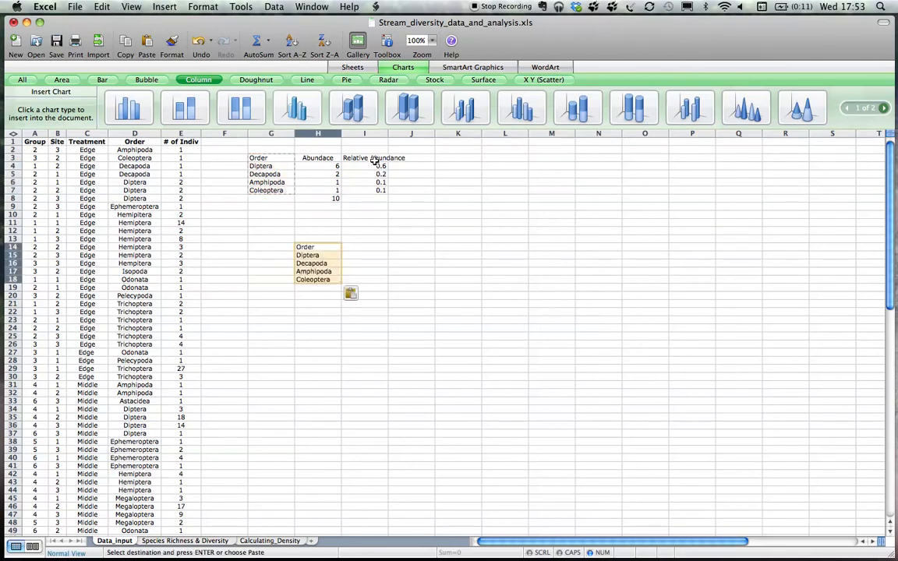
# - Copy the Relative Abundance column I3:I7 and paste it at I14 as values and number formats, beside the copied Order column
pyautogui.moveTo(375, 163); pyautogui.dragTo(374, 193)
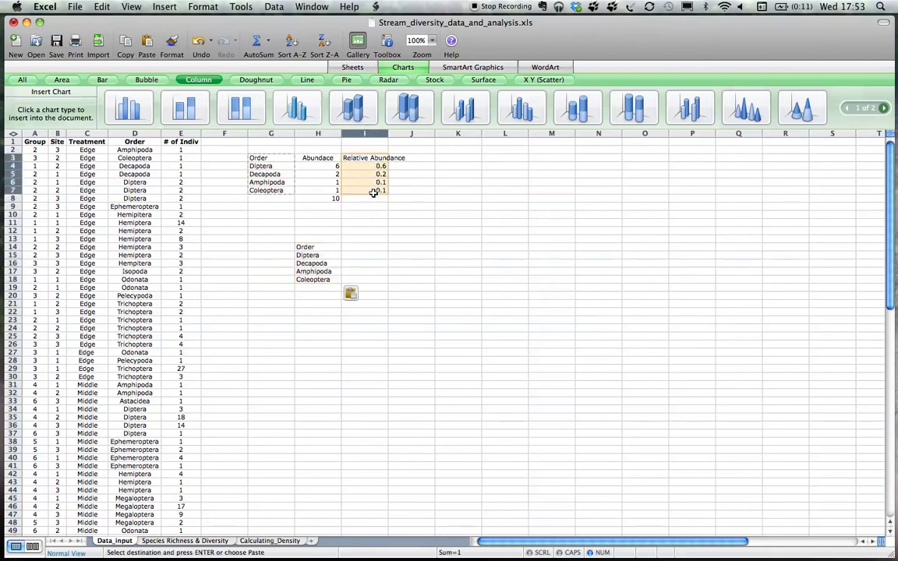
pyautogui.press('super+c')
pyautogui.click(355, 243)
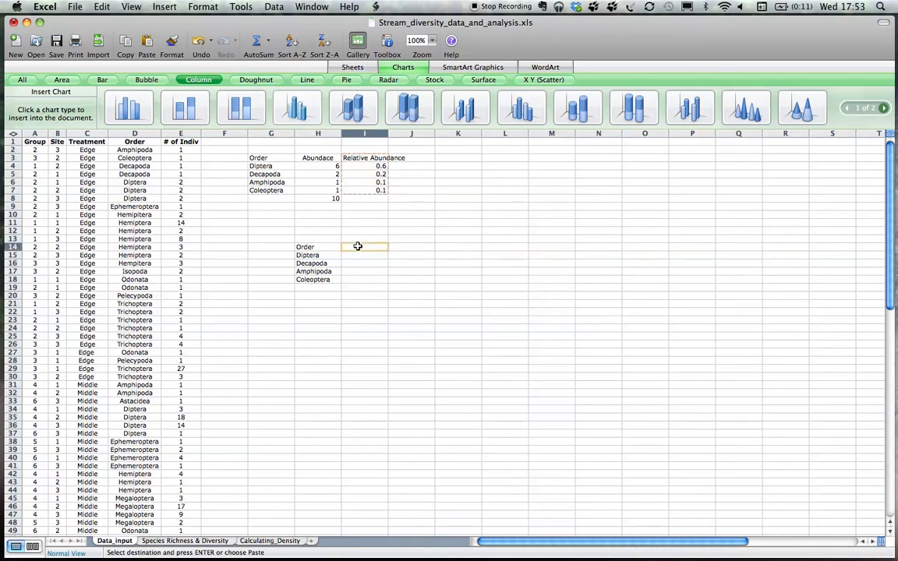
pyautogui.rightClick(384, 264)
pyautogui.click(366, 251)
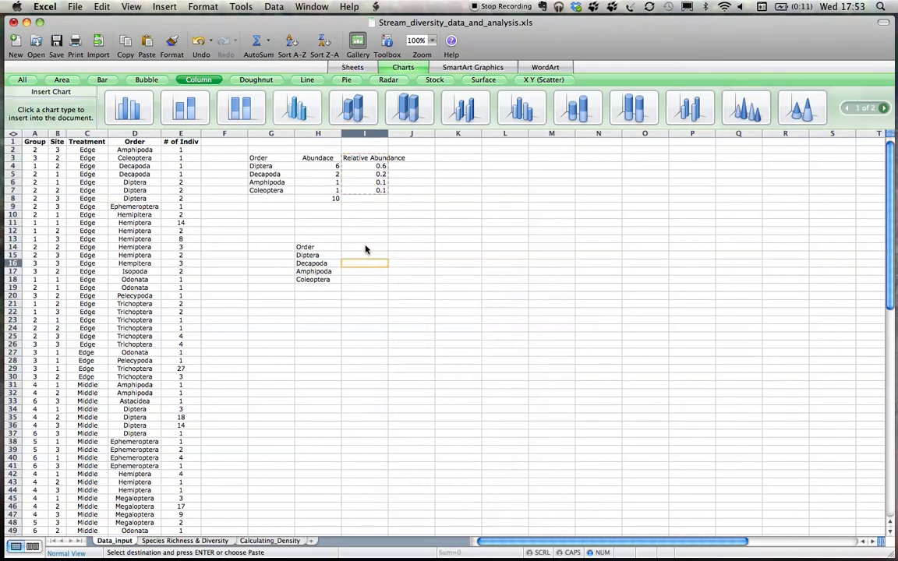
pyautogui.rightClick(361, 248)
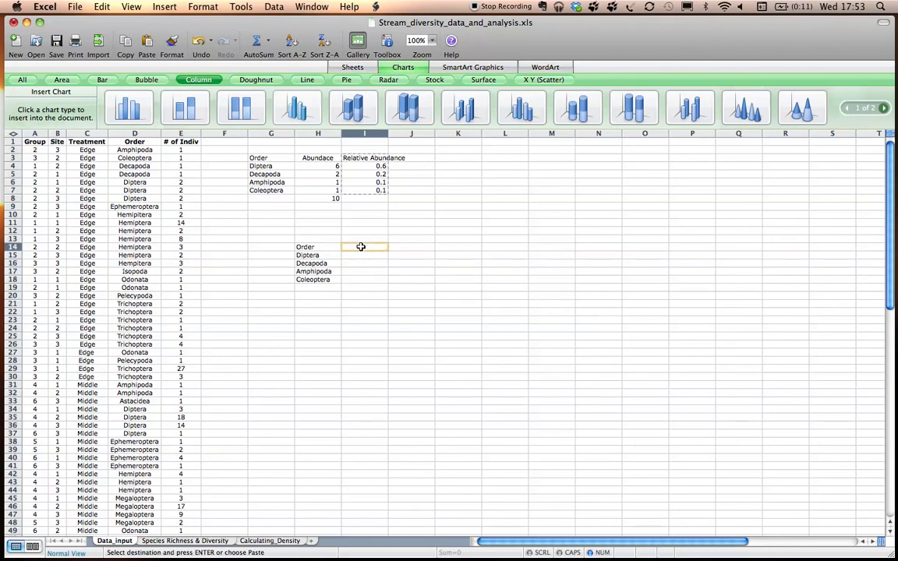
pyautogui.click(403, 308)
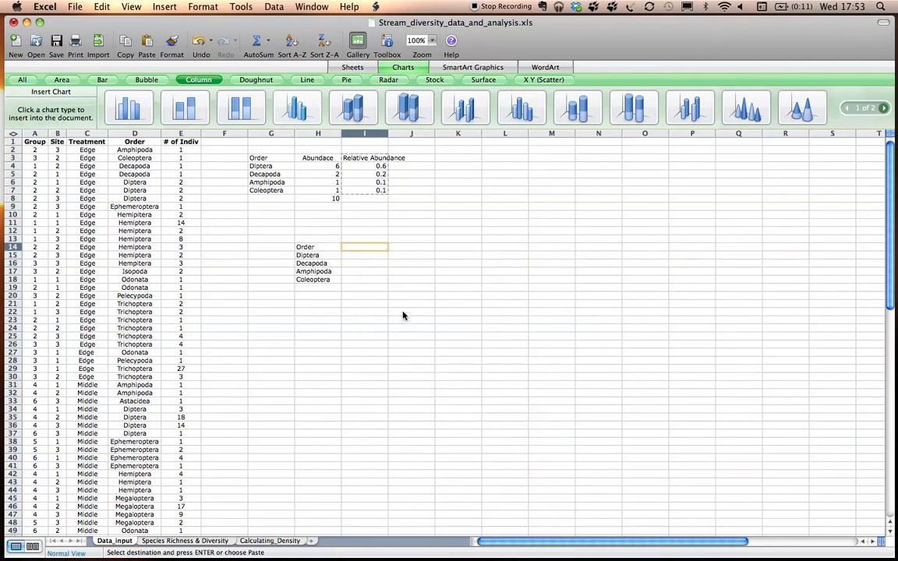
pyautogui.click(425, 283)
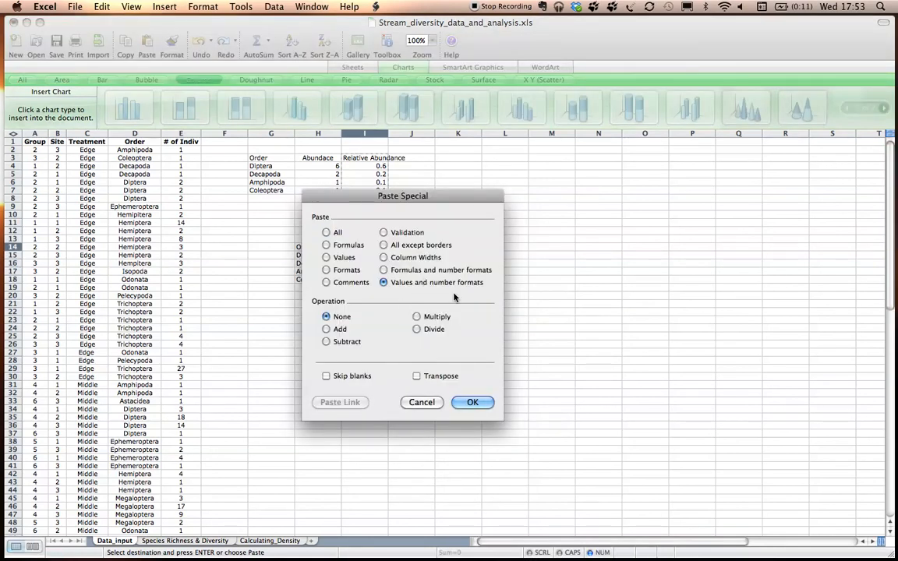
pyautogui.click(469, 403)
# - Create a clustered column chart from the Order and Relative Abundance table H14:I18 and remove its legend
pyautogui.moveTo(326, 245); pyautogui.dragTo(354, 278)
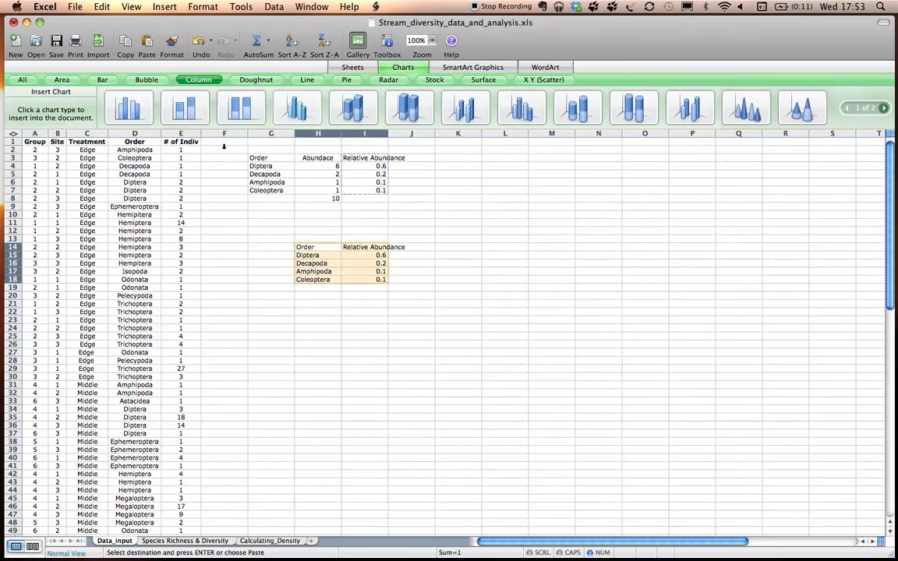
pyautogui.click(141, 116)
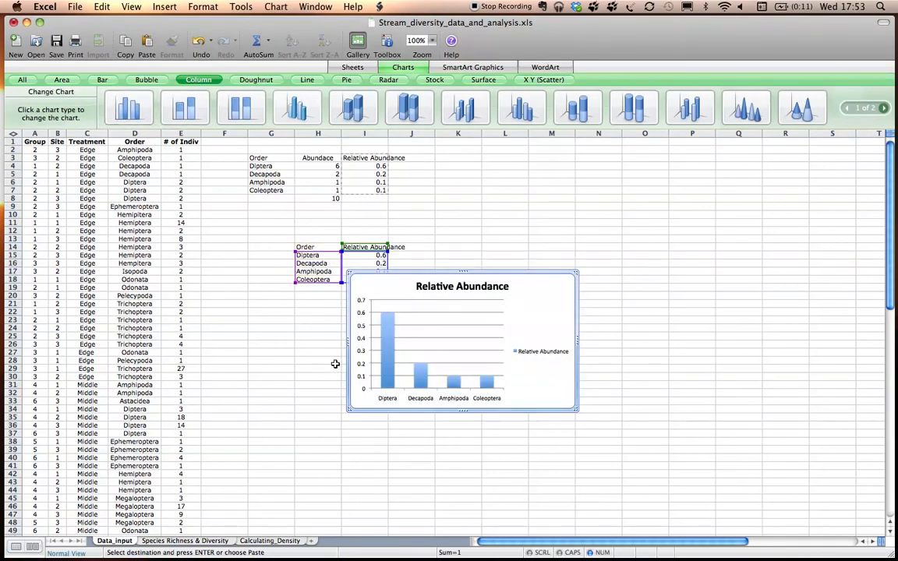
pyautogui.click(524, 357)
pyautogui.press('Delete')
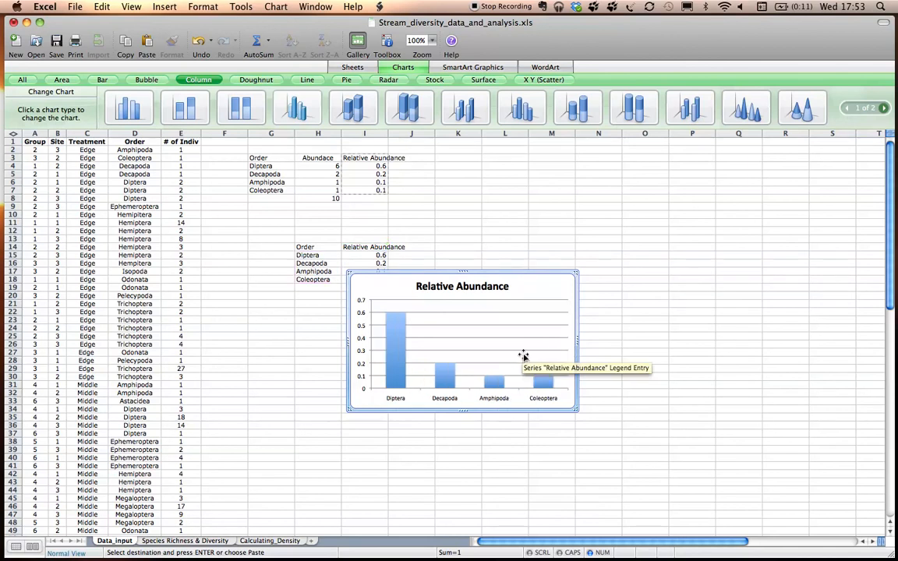
# - Delete the horizontal gridlines from the Relative Abundance chart and move the chart clear of the H14:I18 table
pyautogui.click(519, 338)
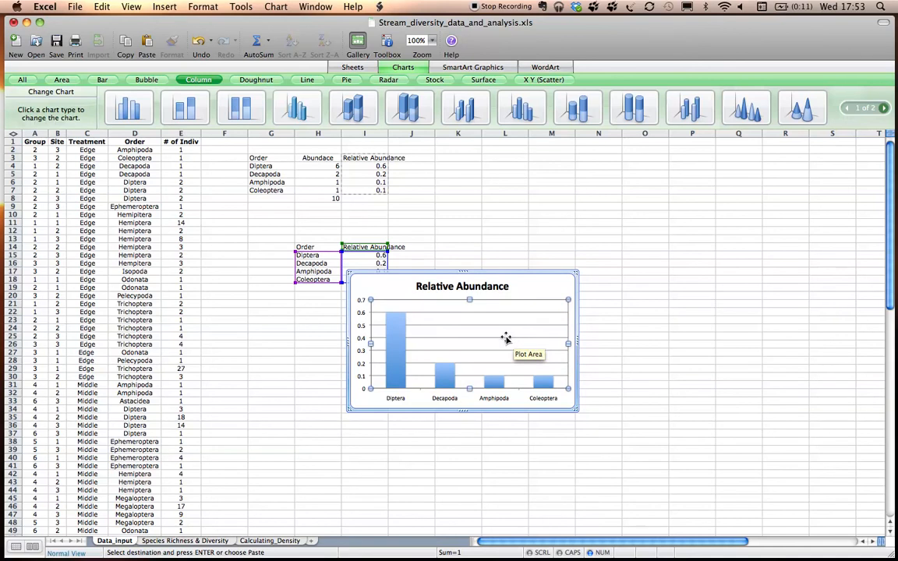
pyautogui.click(501, 339)
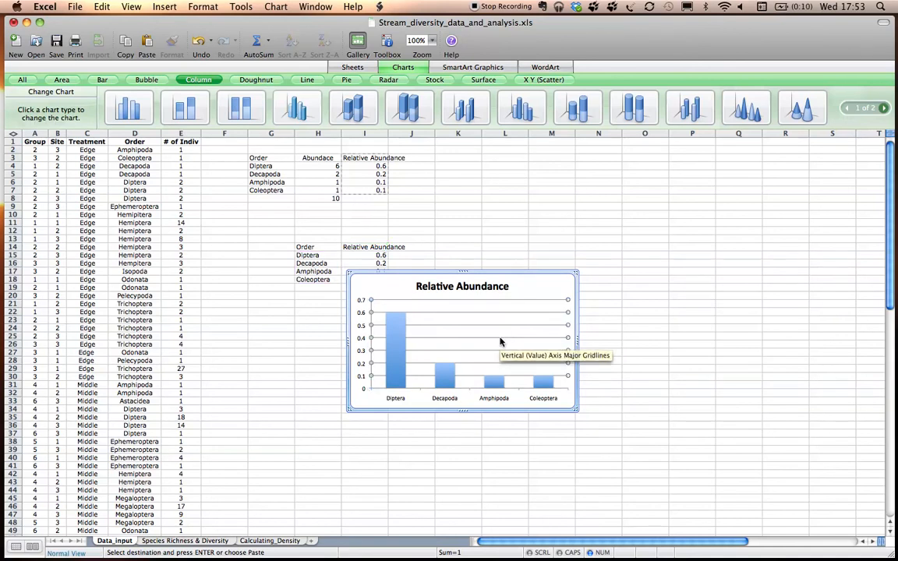
pyautogui.press('Delete')
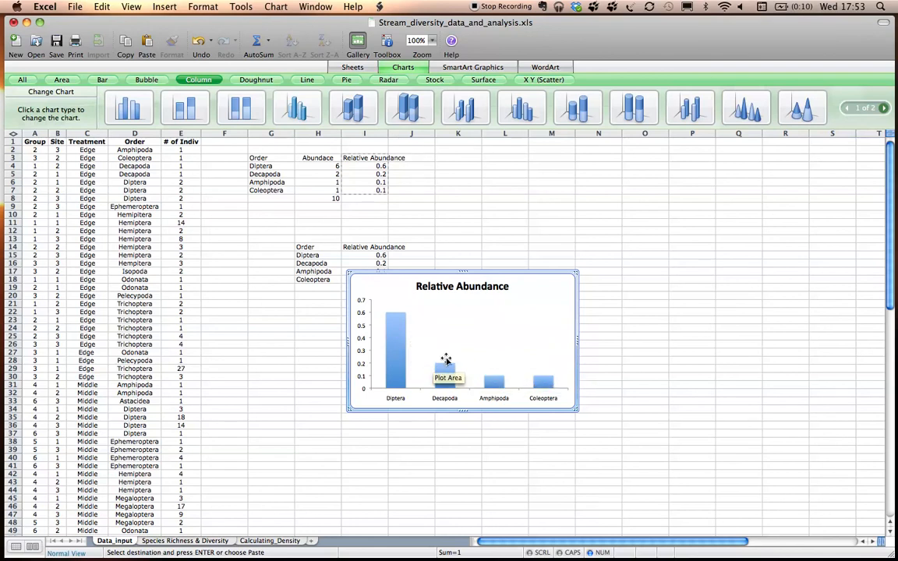
pyautogui.moveTo(525, 271); pyautogui.dragTo(603, 201)
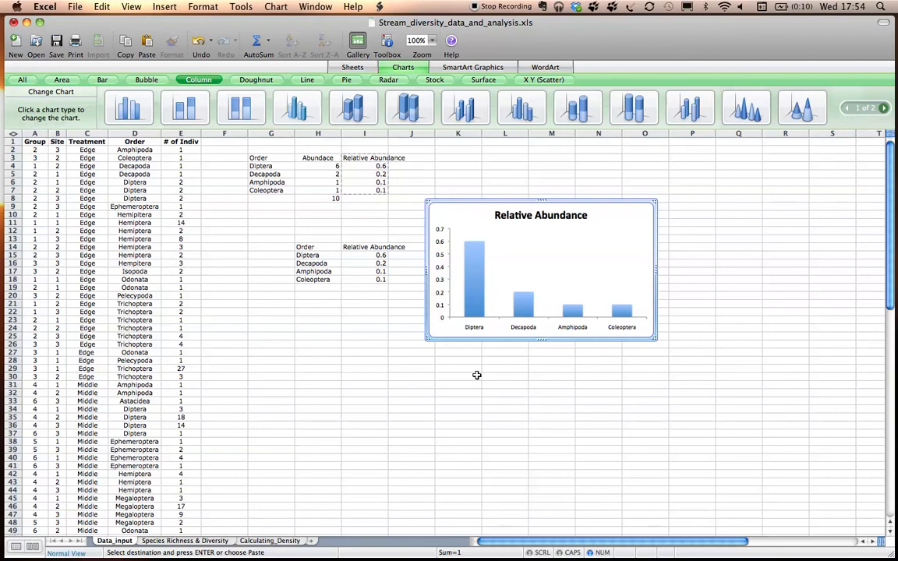
pyautogui.press('F9')
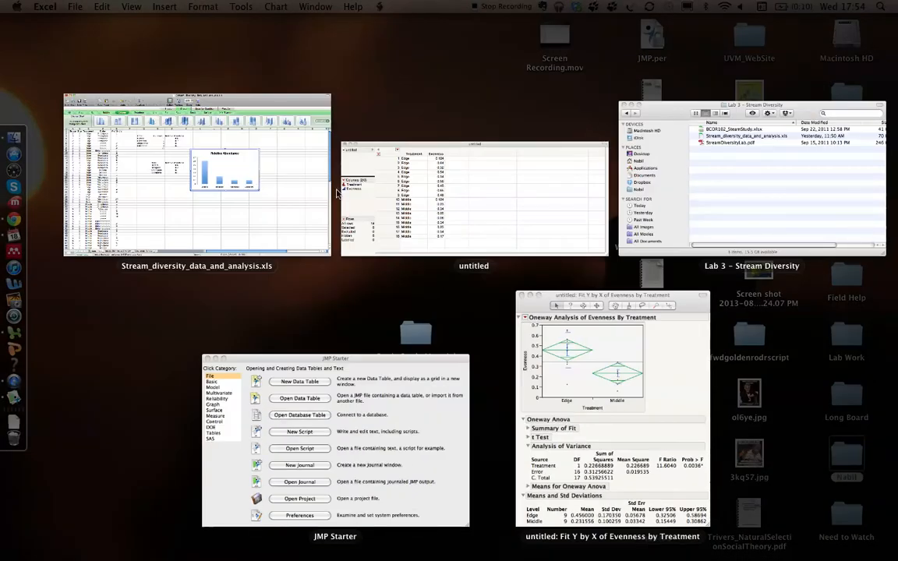
pyautogui.click(285, 182)
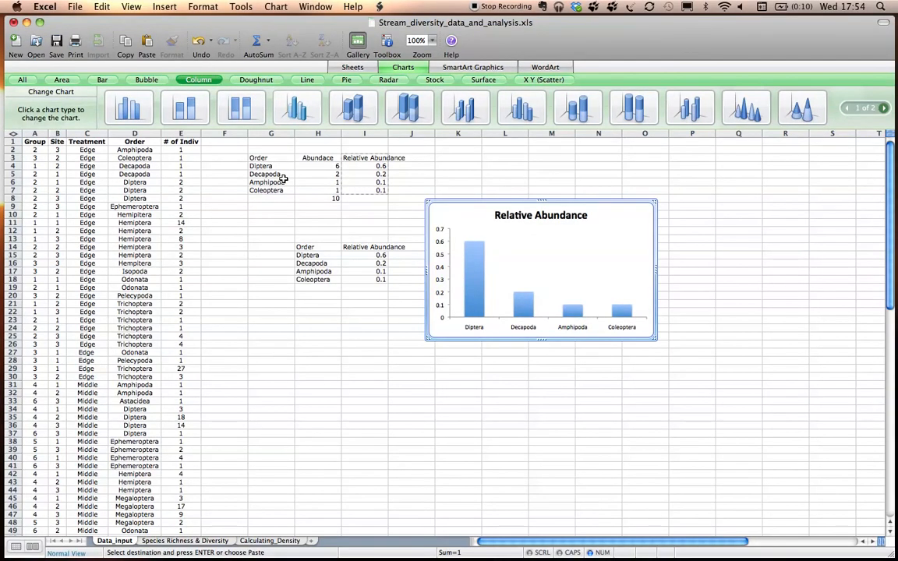
pyautogui.click(254, 241)
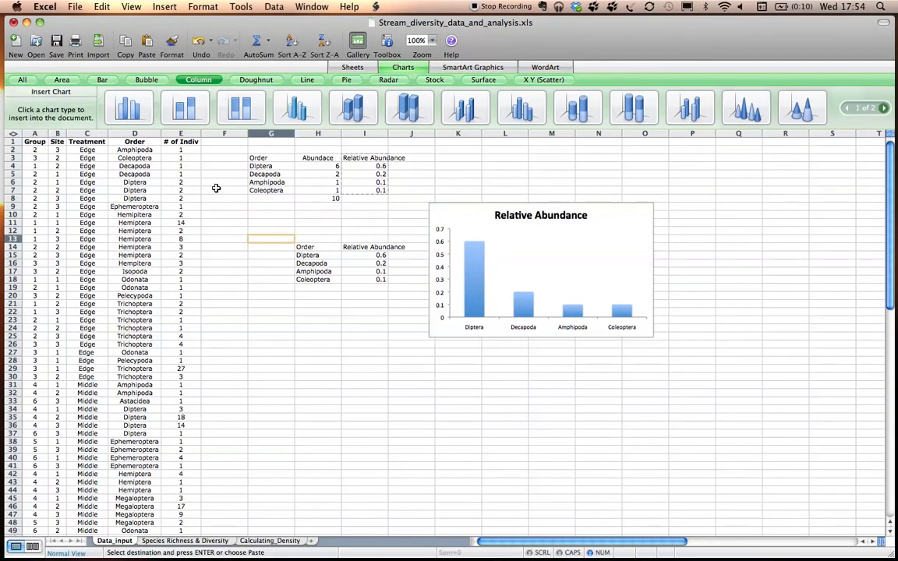